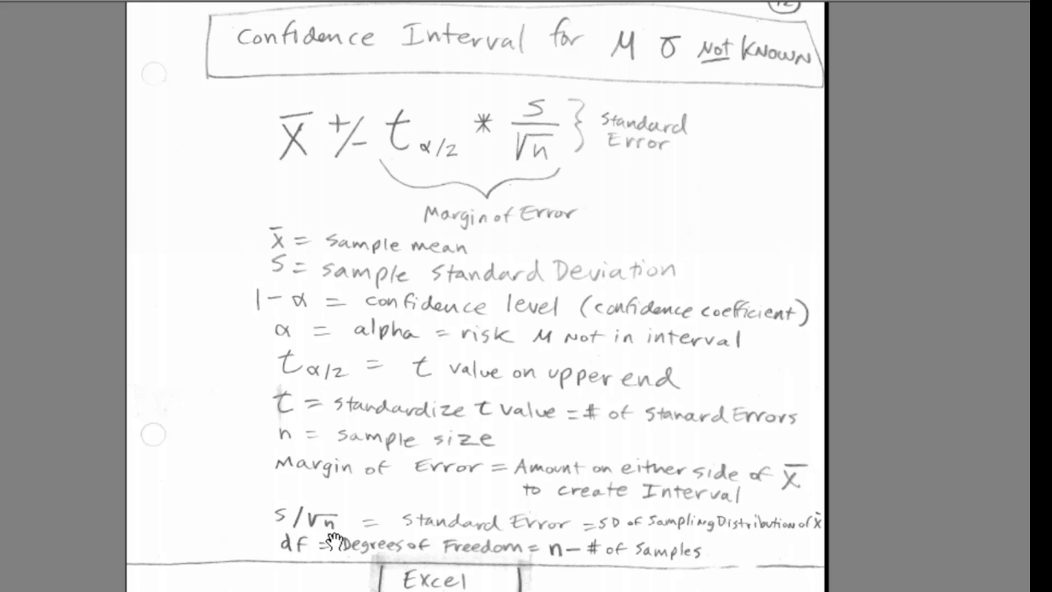
{"action": "scroll", "coordinate": [337, 542], "scroll_direction": "down", "scroll_amount": 5}
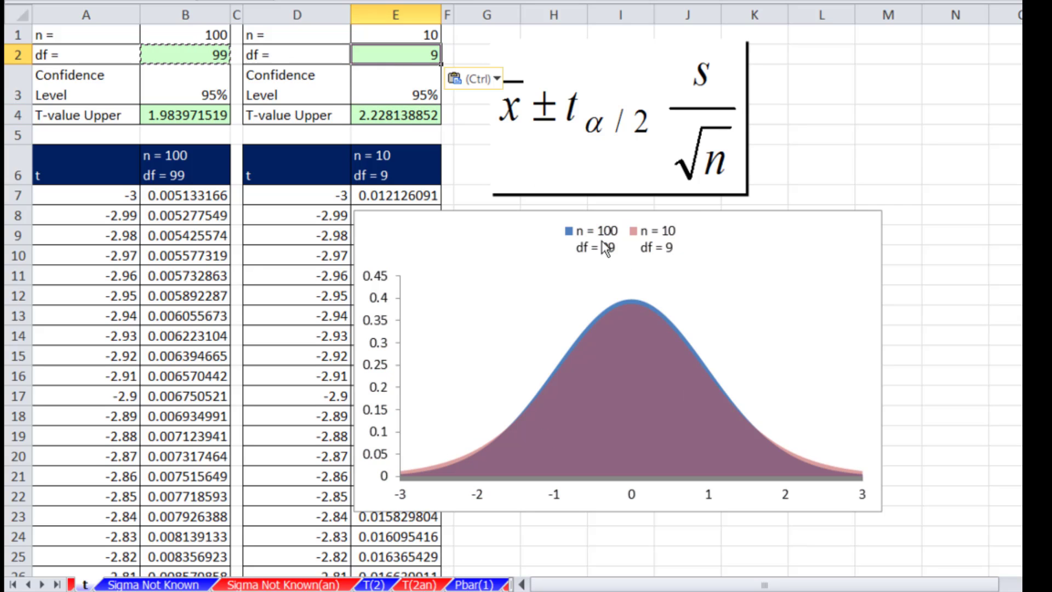
Change the second distribution's sample size n in cell E1 to 5.
{"action": "left_click", "coordinate": [416, 34]}
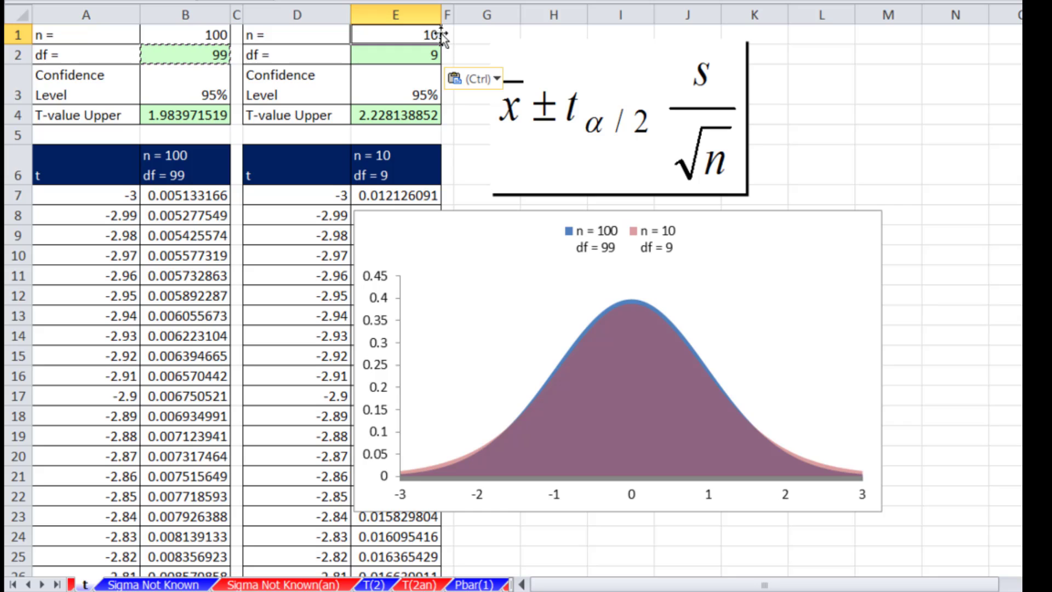
{"action": "type", "text": "5"}
{"action": "key", "text": "Return"}
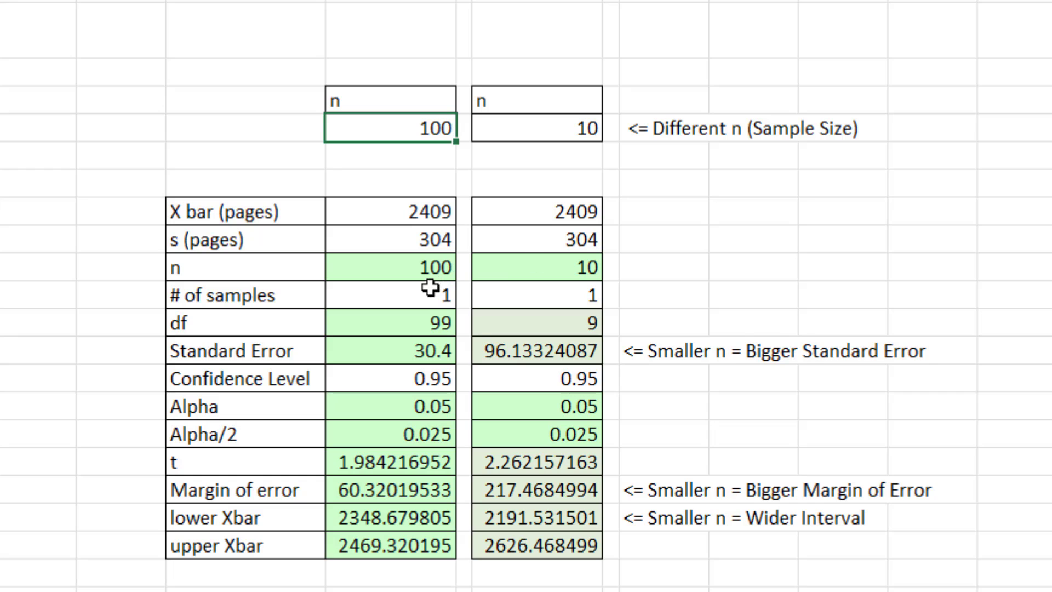
Compare n, the margin of error and the interval limits between the n = 100 and n = 10 columns.
{"action": "left_click", "coordinate": [408, 273]}
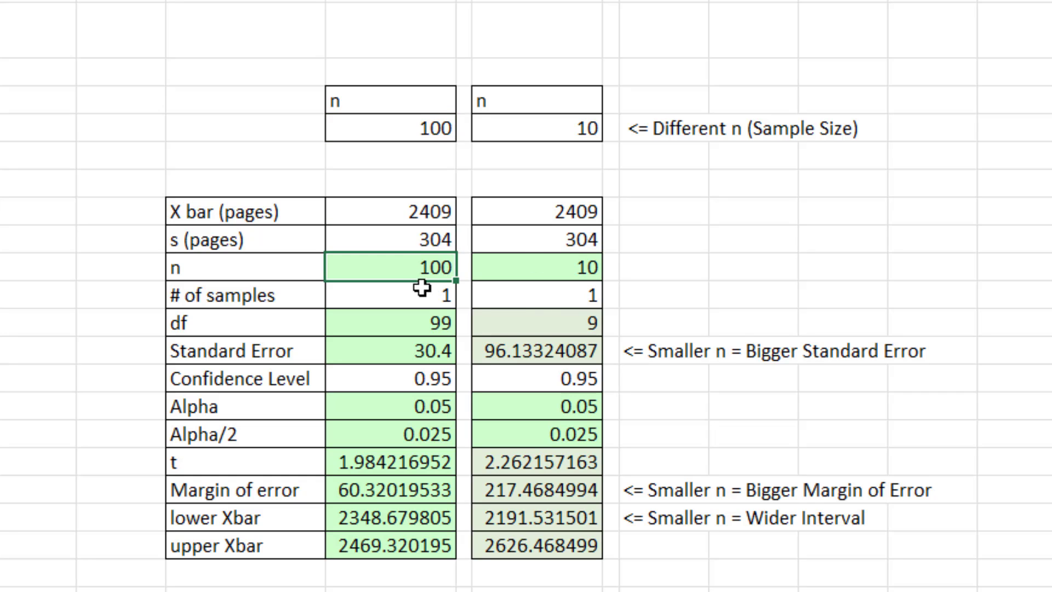
{"action": "left_click", "coordinate": [512, 272]}
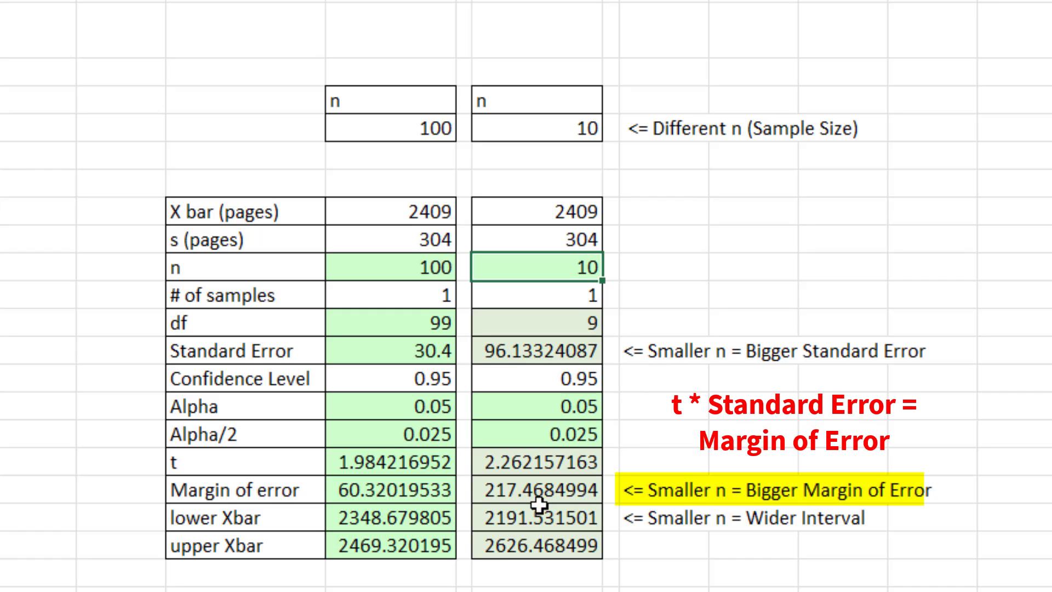
{"action": "left_click", "coordinate": [521, 493]}
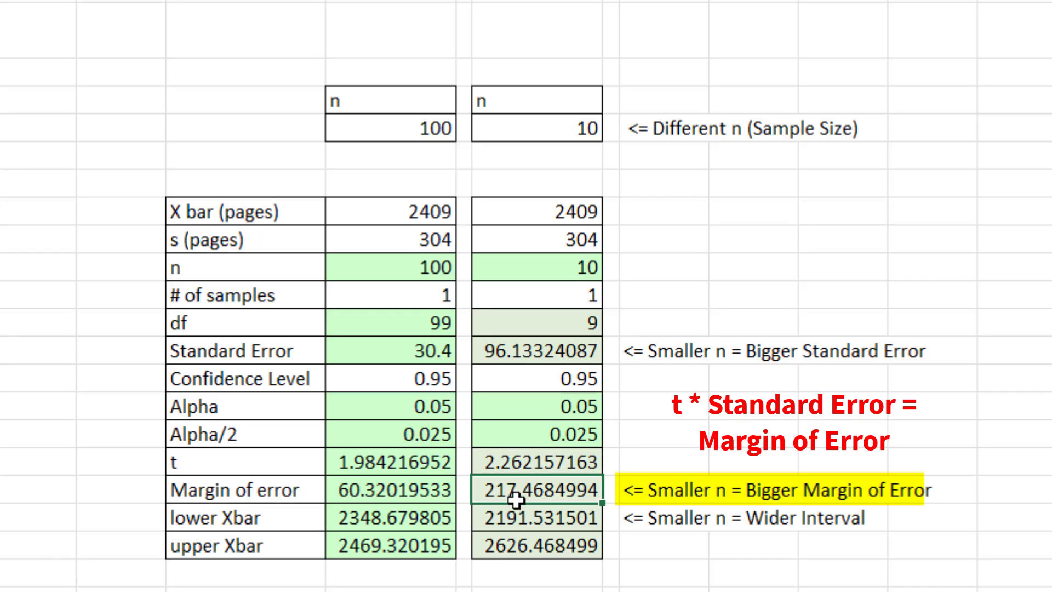
{"action": "left_click", "coordinate": [386, 494]}
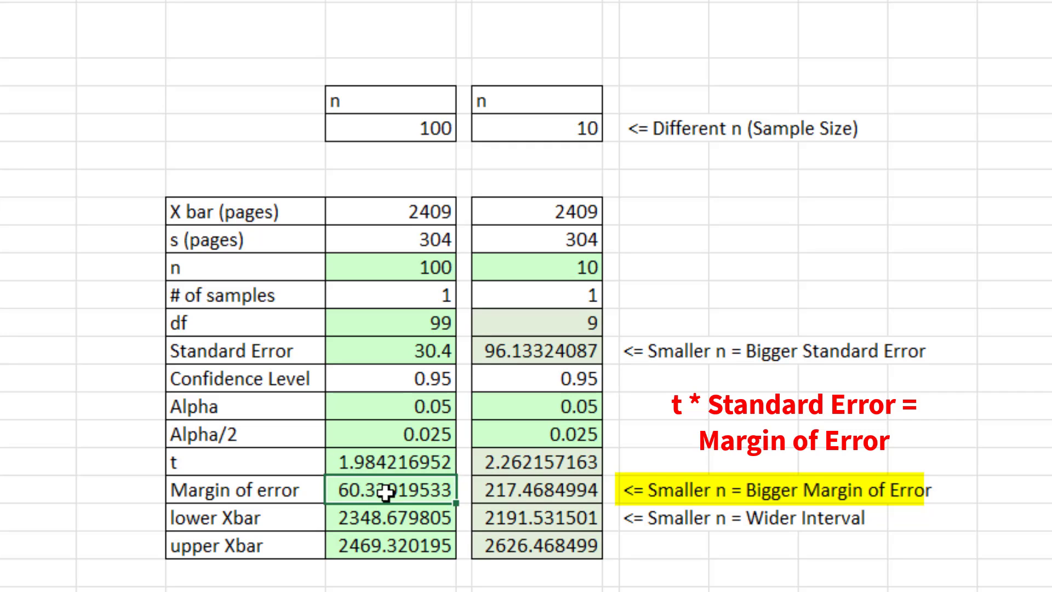
{"action": "left_click", "coordinate": [530, 527]}
{"action": "left_click", "coordinate": [535, 553]}
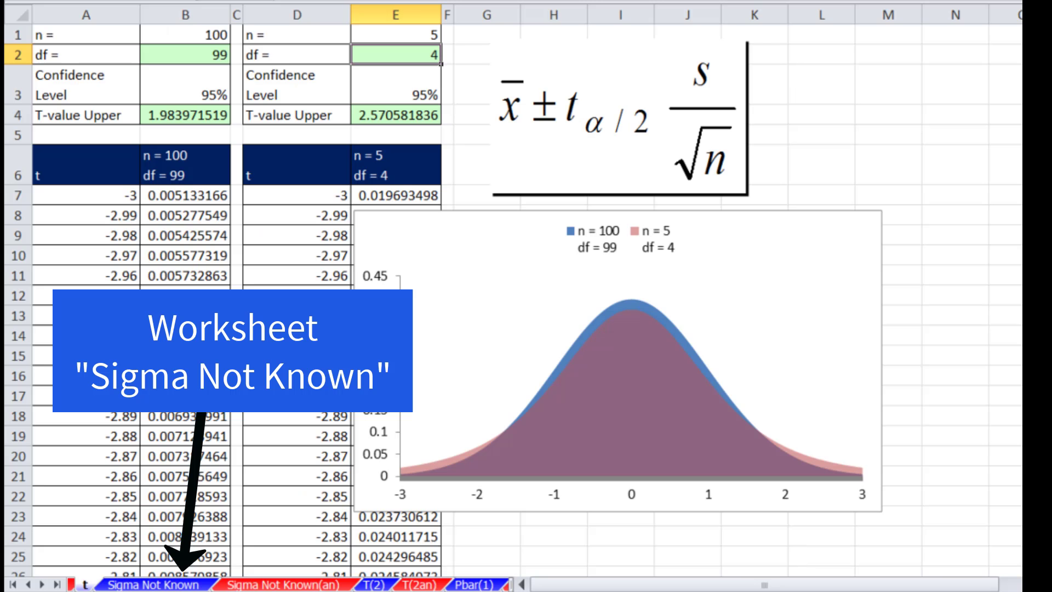
Switch to the Sigma Not Known worksheet and highlight the sample page data in A2:A11.
{"action": "left_click", "coordinate": [136, 586]}
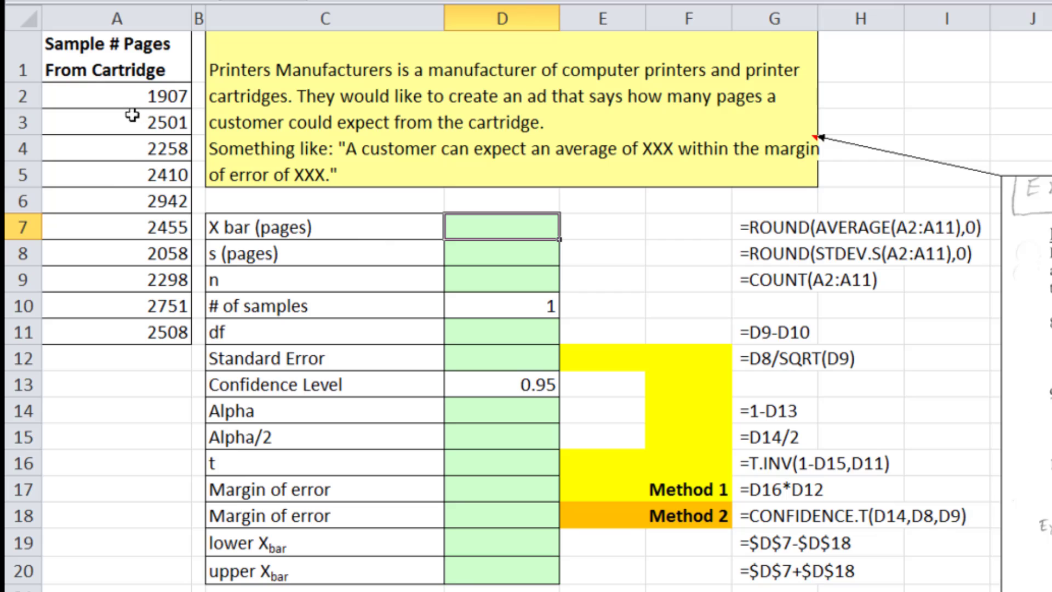
{"action": "left_click", "coordinate": [119, 89]}
{"action": "left_click_drag", "start_coordinate": [119, 90], "coordinate": [106, 327]}
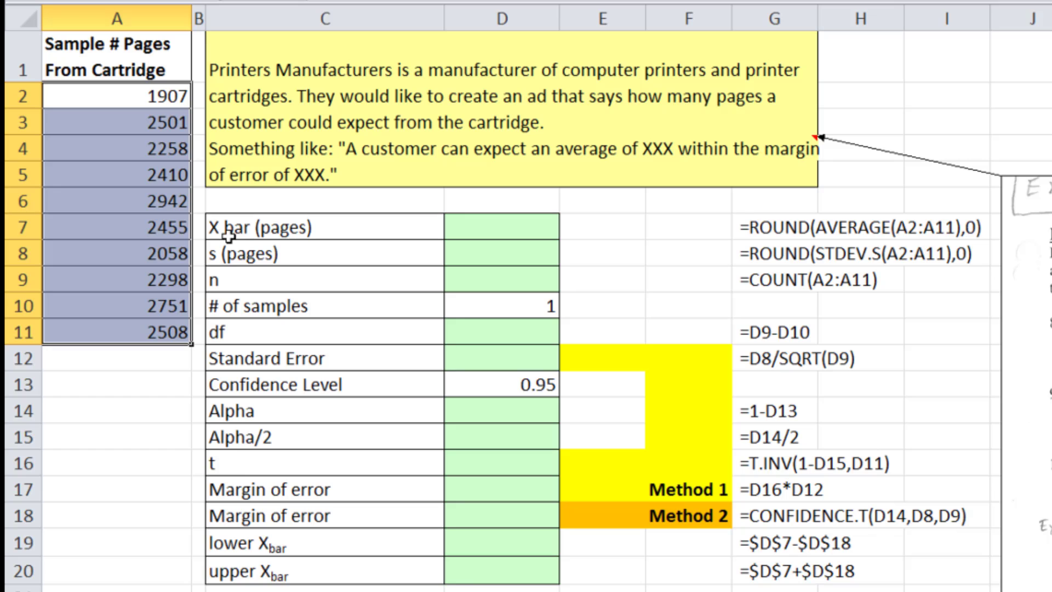
{"action": "left_click_drag", "start_coordinate": [137, 96], "coordinate": [134, 331]}
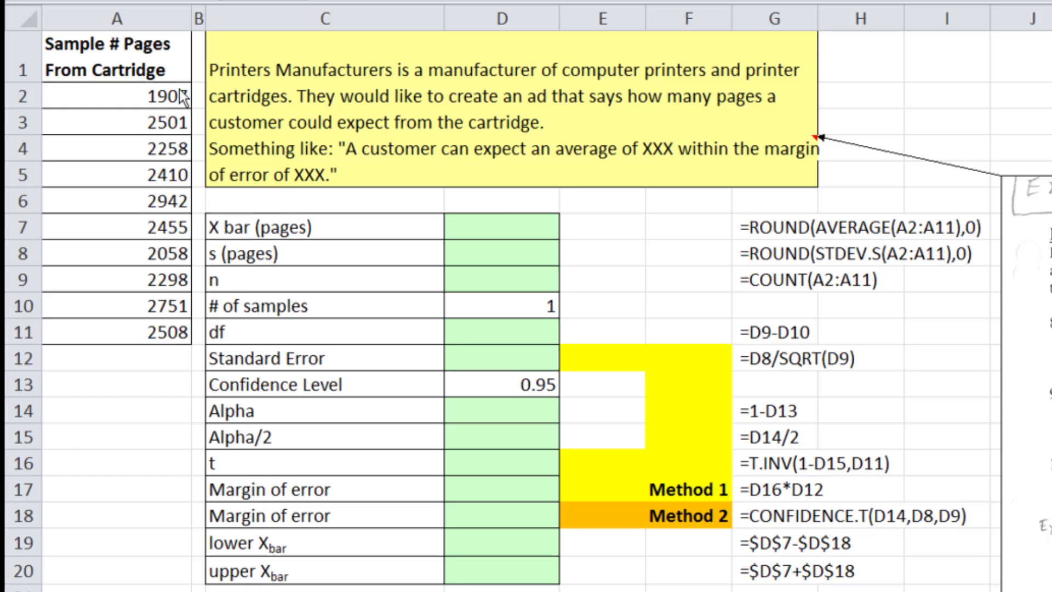
Calculate the sample mean in the X bar cell D7 with the AVERAGE function over A2:A11.
{"action": "left_click", "coordinate": [489, 228]}
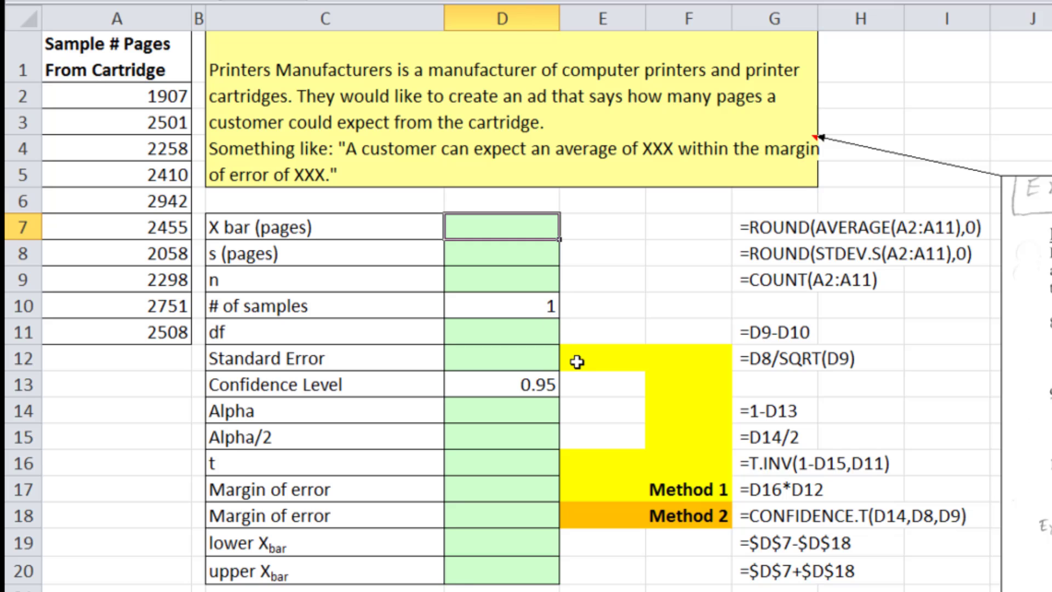
{"action": "type", "text": "=aver"}
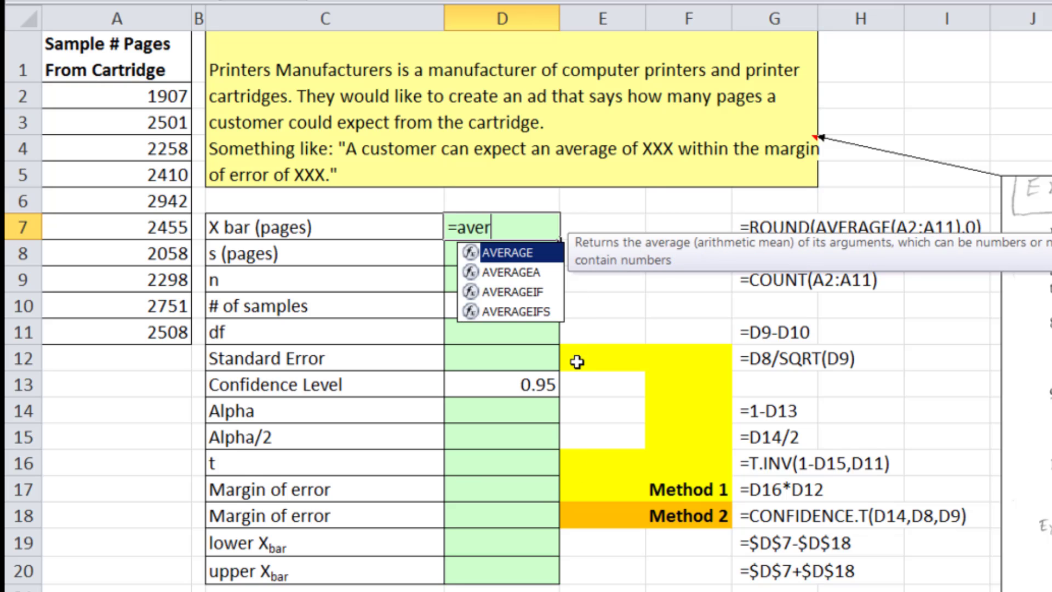
{"action": "key", "text": "Tab"}
{"action": "left_click_drag", "start_coordinate": [88, 100], "coordinate": [110, 330]}
{"action": "key", "text": "Return"}
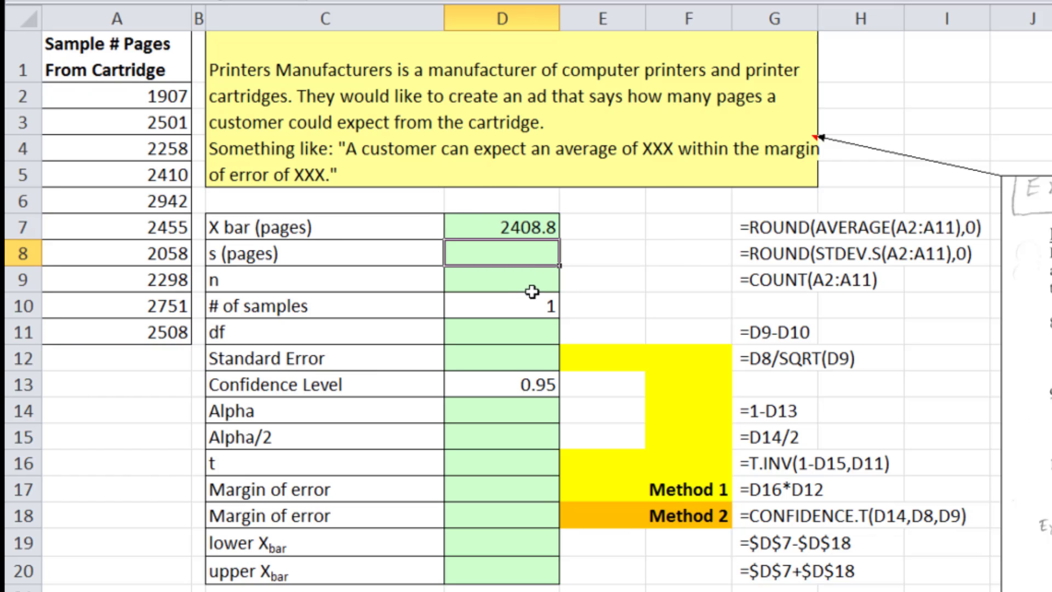
Wrap the X bar formula in ROUND with 0 digits, giving =ROUND(AVERAGE(A2:A11),0).
{"action": "double_click", "coordinate": [499, 235]}
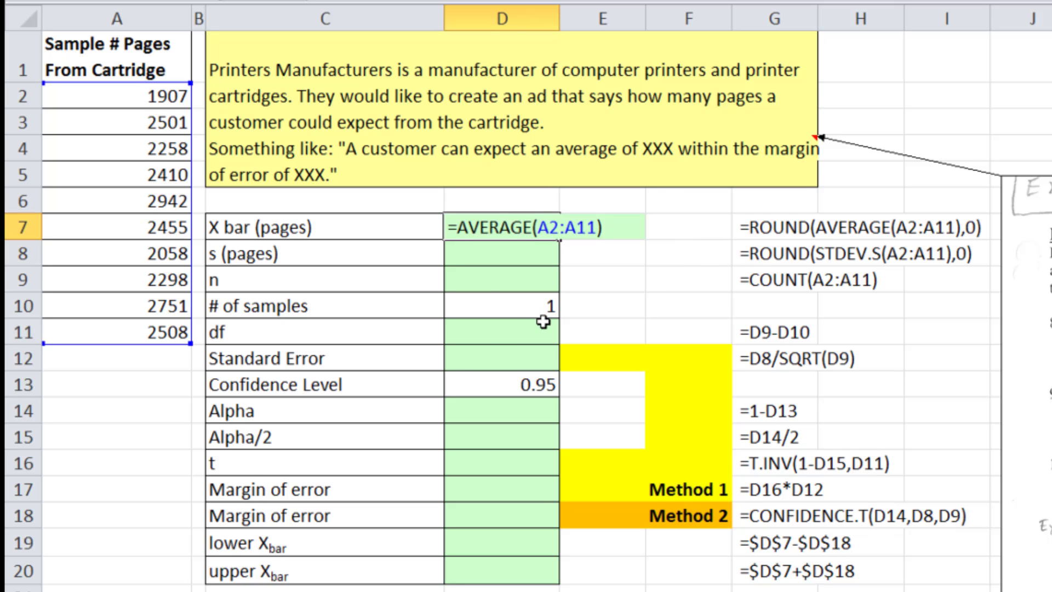
{"action": "type", "text": "round"}
{"action": "key", "text": "Tab"}
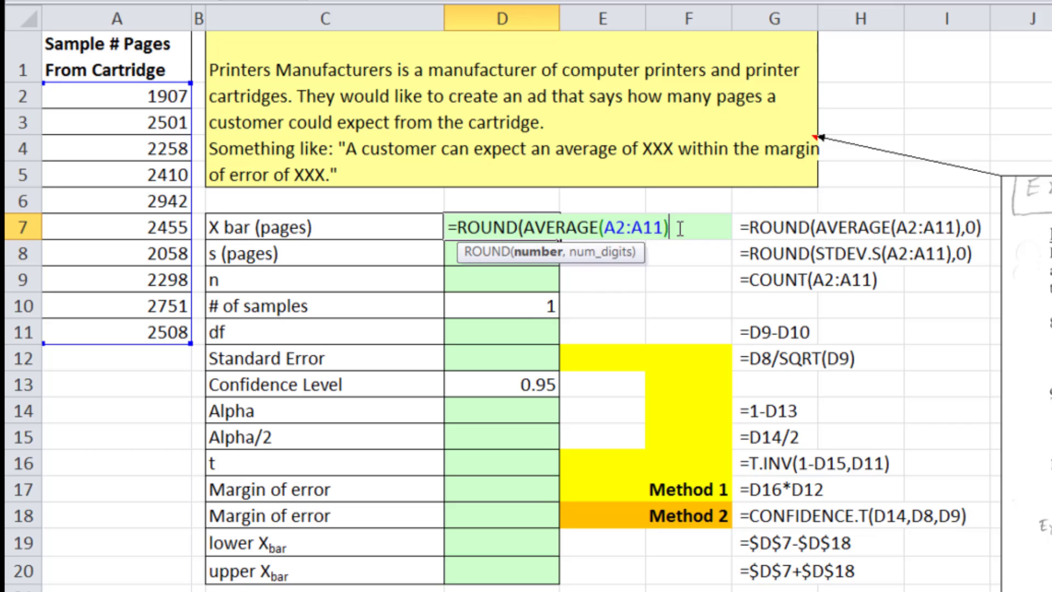
{"action": "type", "text": ","}
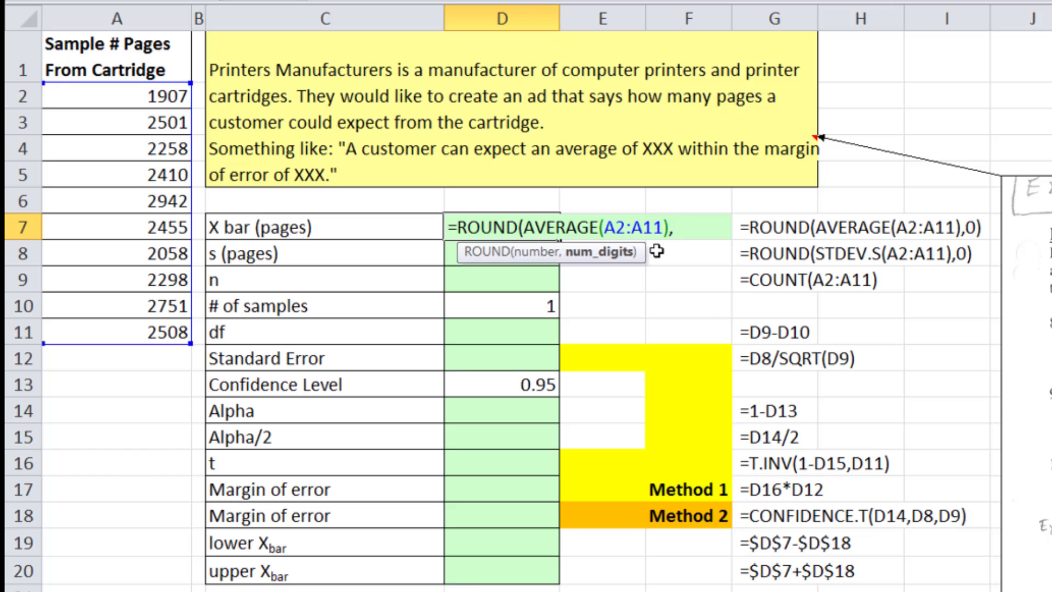
{"action": "type", "text": "0)"}
{"action": "key", "text": "ctrl+Return"}
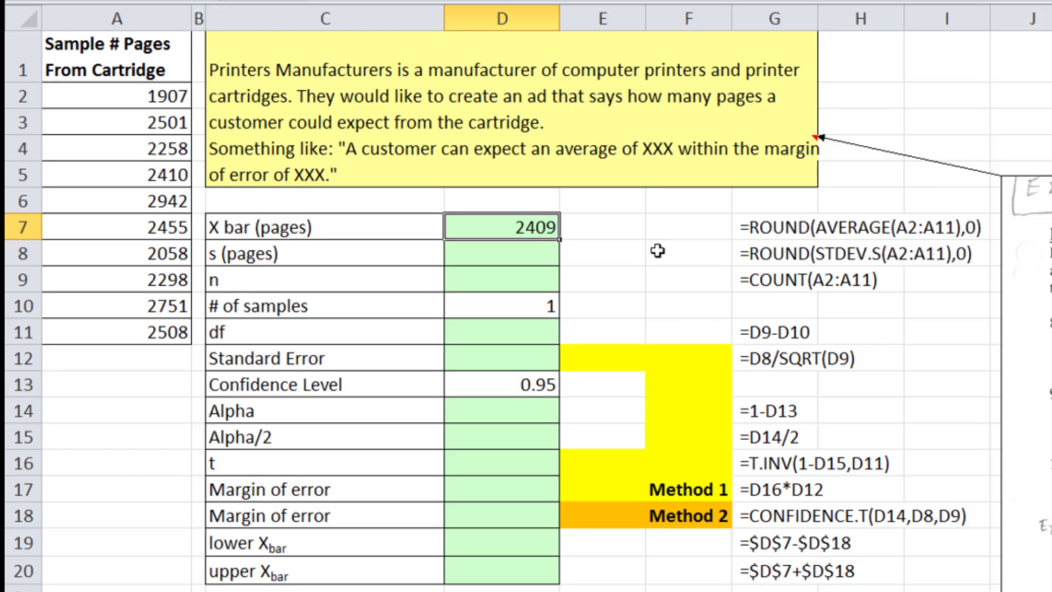
Calculate the sample standard deviation in the s cell D8 with STDEV.S over A2:A11.
{"action": "key", "text": "Down"}
{"action": "type", "text": "="}
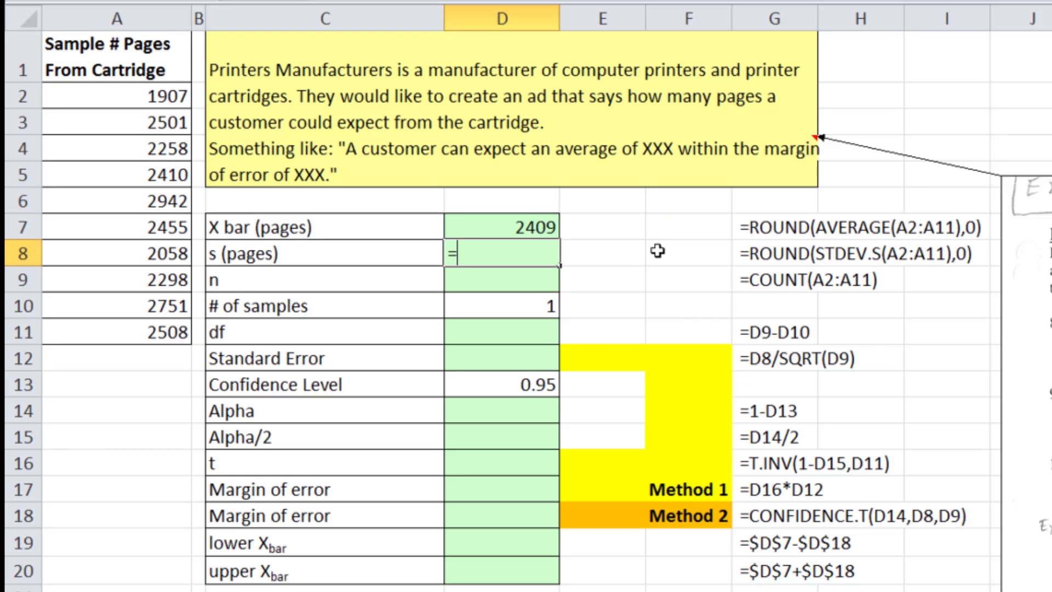
{"action": "type", "text": "stde"}
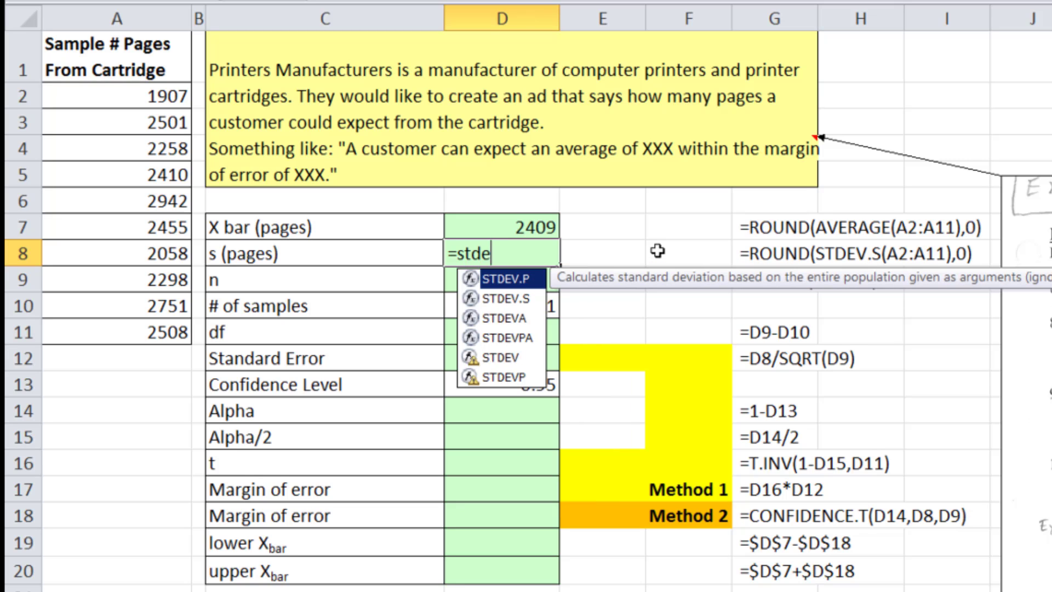
{"action": "type", "text": "v"}
{"action": "key", "text": "Down"}
{"action": "key", "text": "Tab"}
{"action": "left_click_drag", "start_coordinate": [160, 97], "coordinate": [160, 333]}
{"action": "key", "text": "ctrl+Return"}
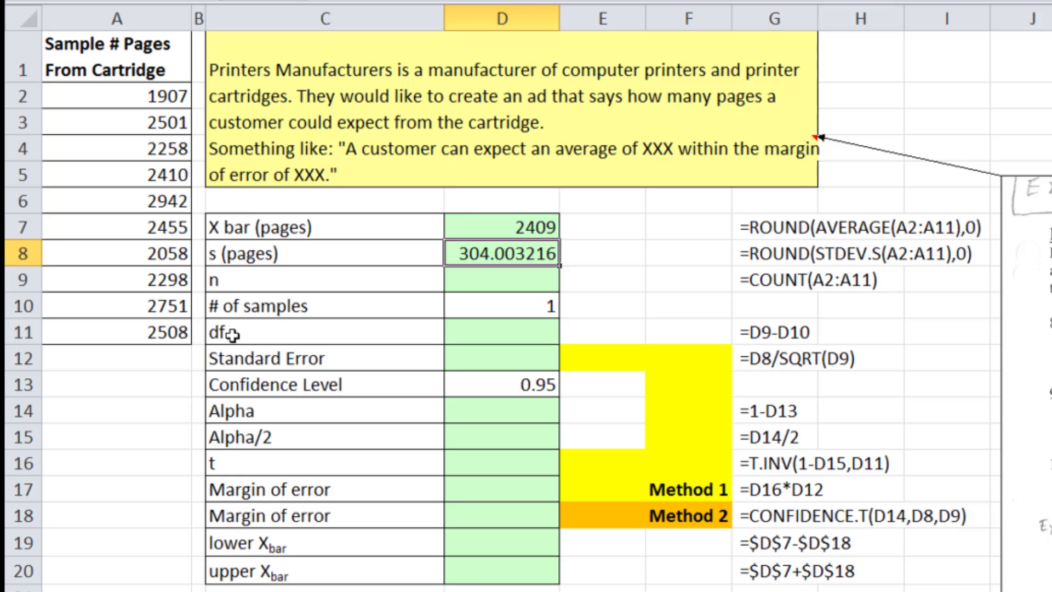
Round the standard deviation formula in D8 to 0 digits, giving =ROUND(STDEV.S(A2:A11),0).
{"action": "double_click", "coordinate": [473, 255]}
{"action": "left_click", "coordinate": [457, 253]}
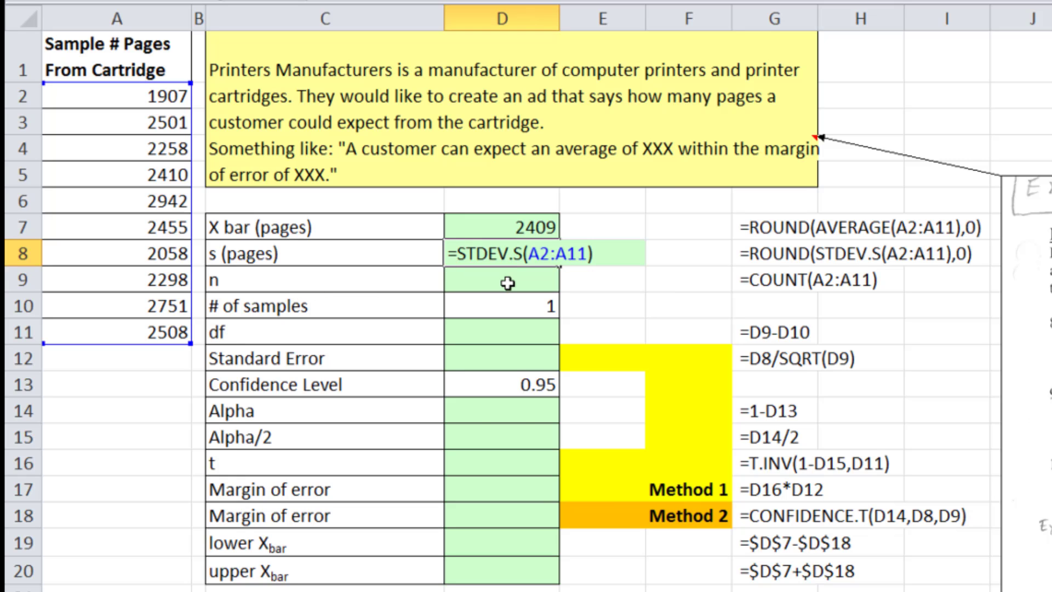
{"action": "type", "text": "round("}
{"action": "left_click", "coordinate": [674, 253]}
{"action": "type", "text": ","}
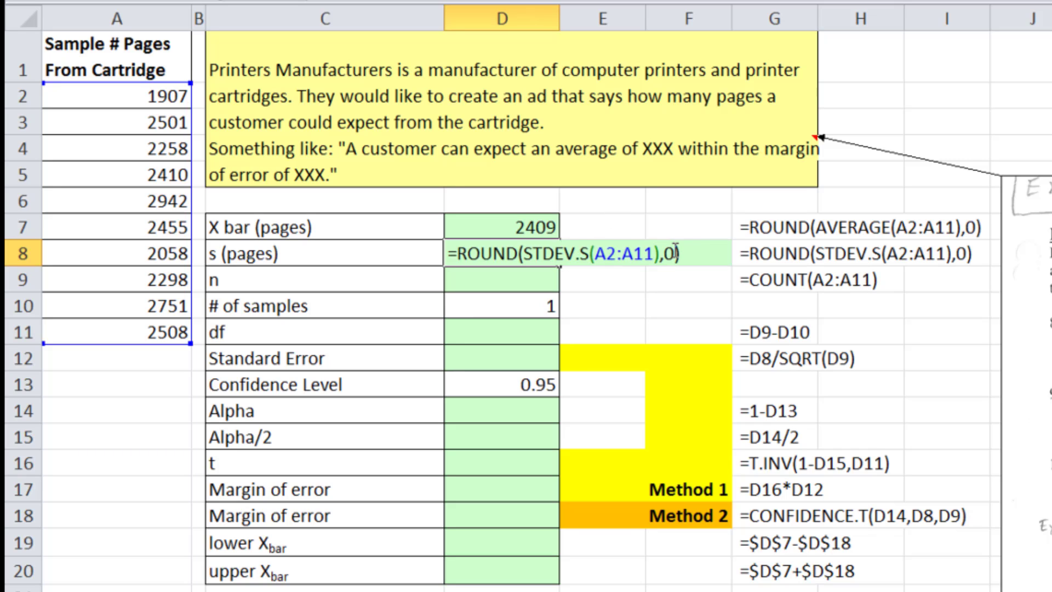
{"action": "type", "text": "0)"}
{"action": "key", "text": "ctrl+Return"}
Calculate the sample size in the n cell D9 with the COUNT function over A2:A11.
{"action": "left_click", "coordinate": [502, 278]}
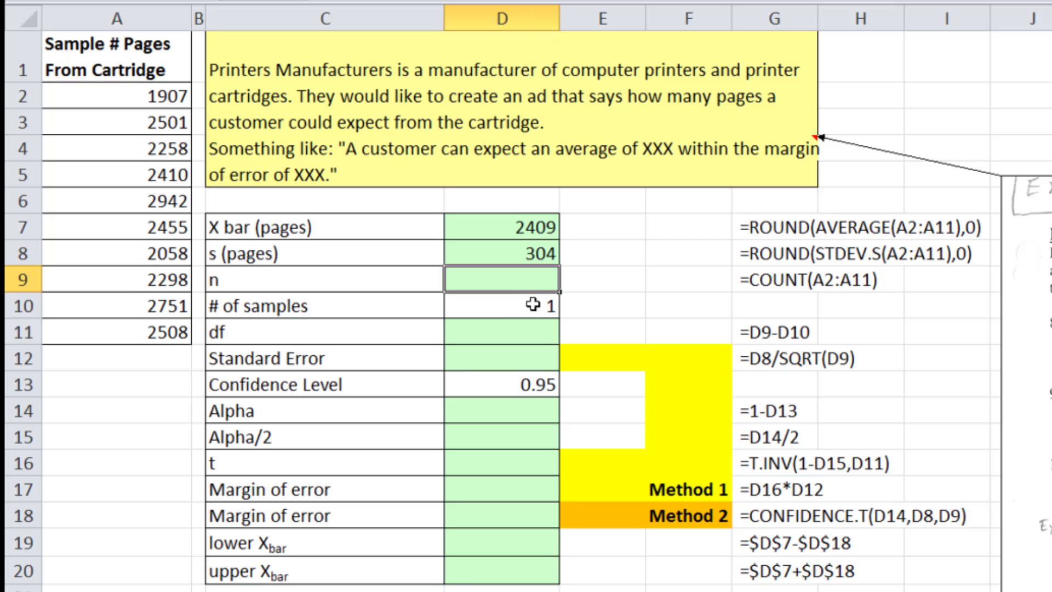
{"action": "type", "text": "=coun"}
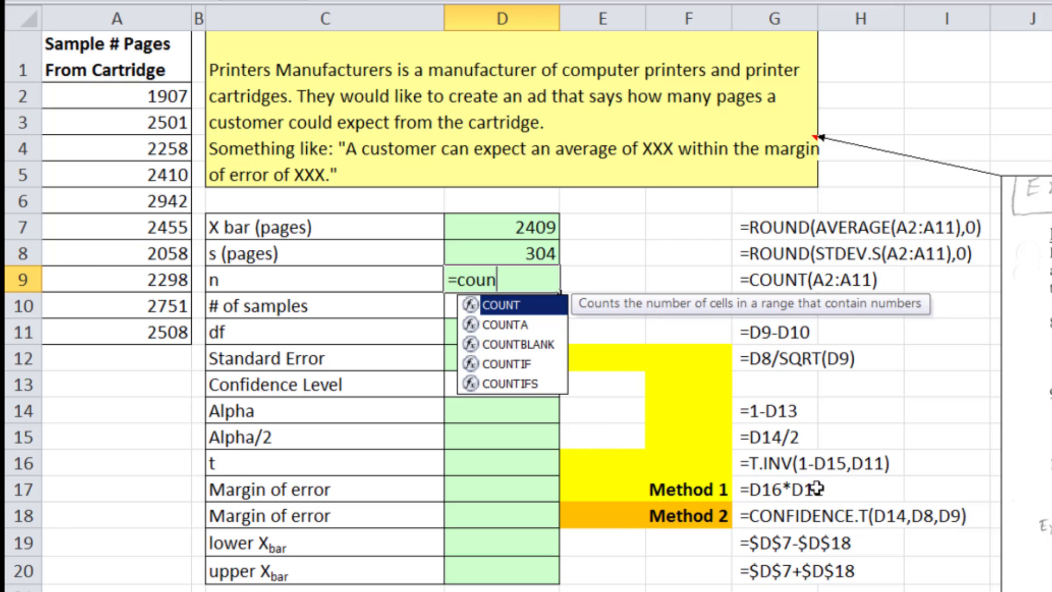
{"action": "type", "text": "t"}
{"action": "key", "text": "Tab"}
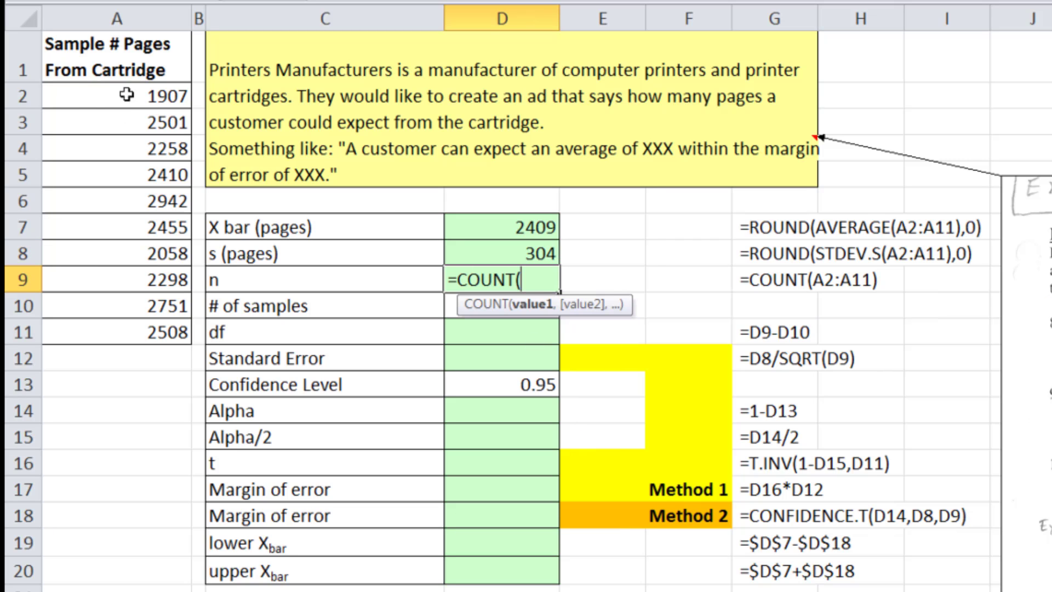
{"action": "left_click_drag", "start_coordinate": [123, 97], "coordinate": [137, 331]}
{"action": "key", "text": "ctrl+Return"}
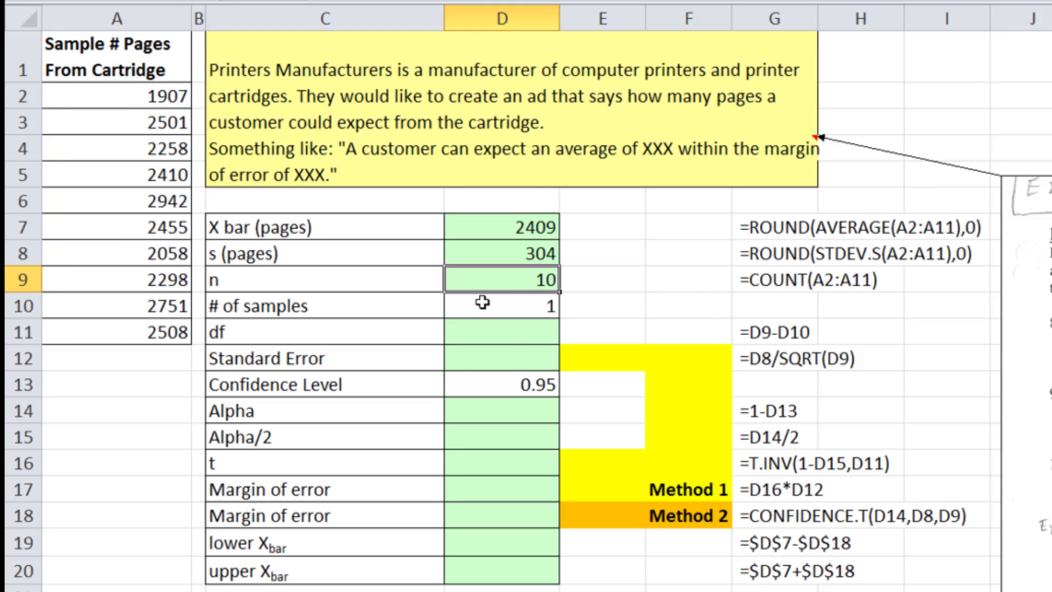
Calculate the degrees of freedom in the df cell D11 with the formula =D9-D10.
{"action": "left_click", "coordinate": [505, 332]}
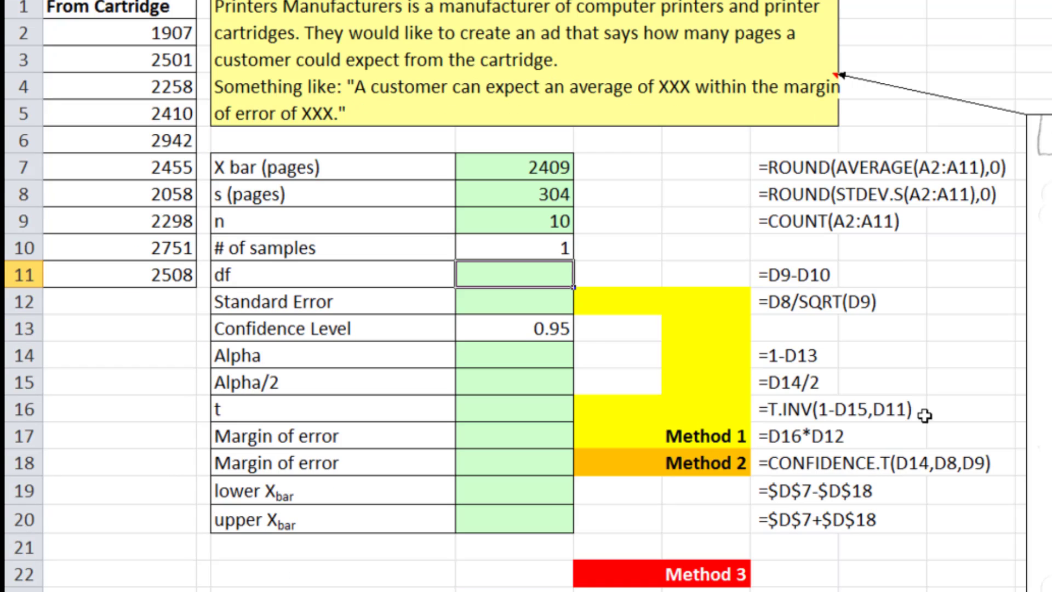
{"action": "type", "text": "="}
{"action": "key", "text": "Up"}
{"action": "key", "text": "Up"}
{"action": "type", "text": "-"}
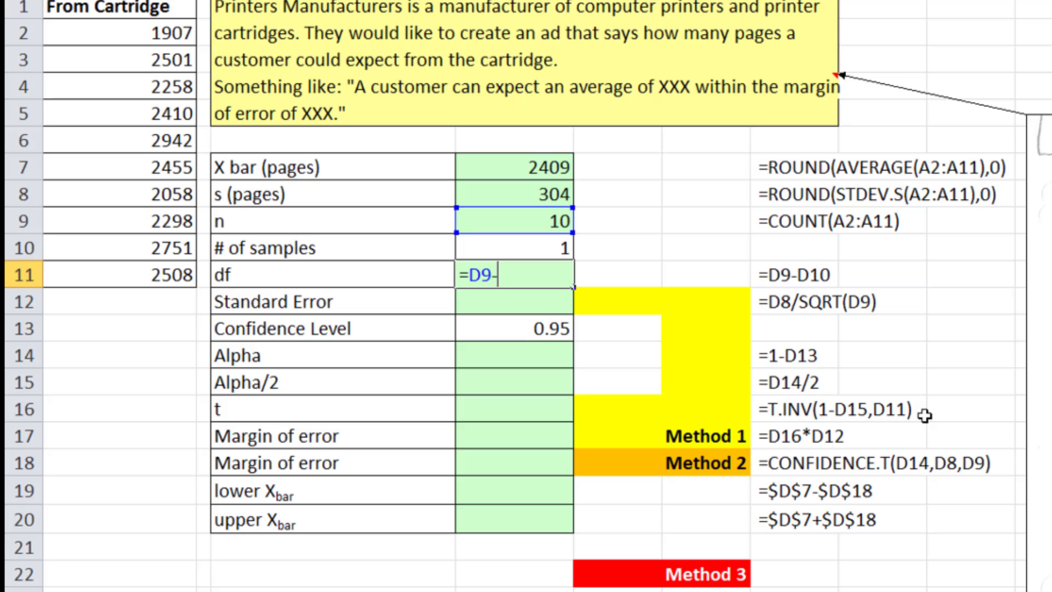
{"action": "key", "text": "Up"}
{"action": "key", "text": "Return"}
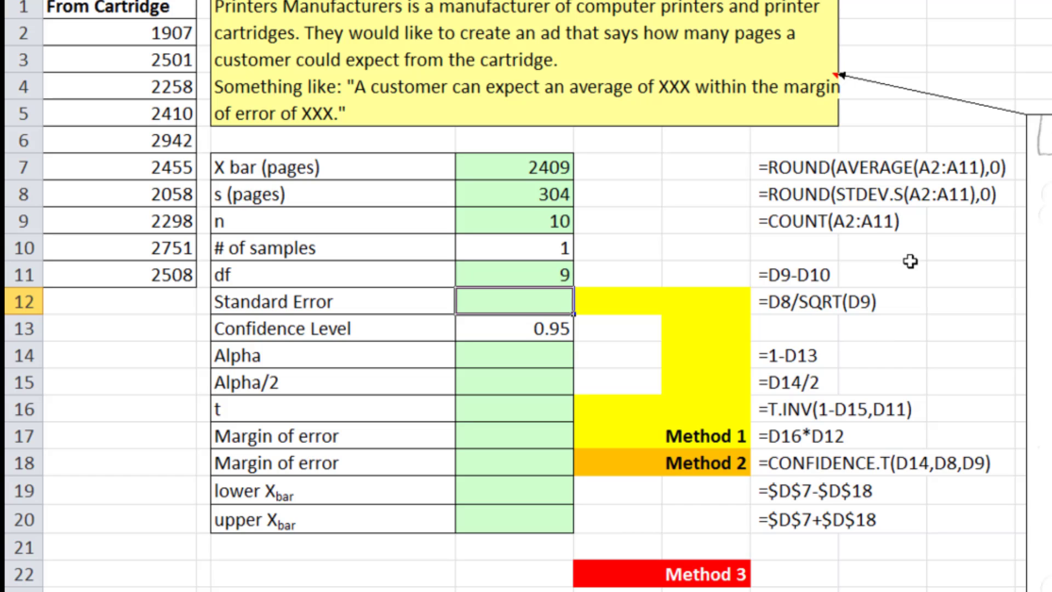
Calculate the Standard Error in cell D12 with the formula =D8/SQRT(D9).
{"action": "type", "text": "="}
{"action": "left_click", "coordinate": [488, 202]}
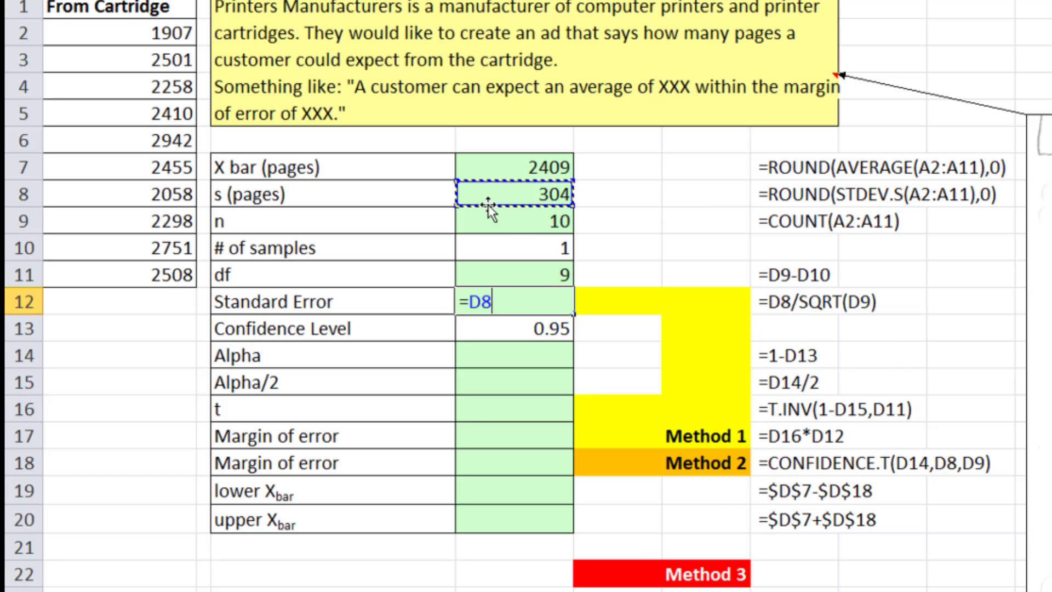
{"action": "type", "text": "/sqr"}
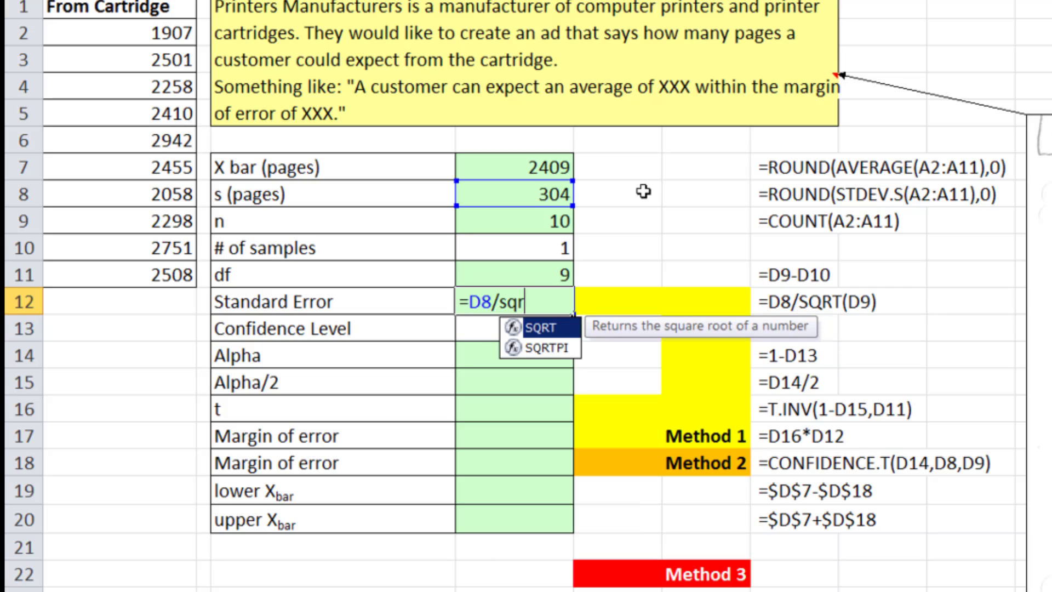
{"action": "key", "text": "Tab"}
{"action": "left_click", "coordinate": [532, 229]}
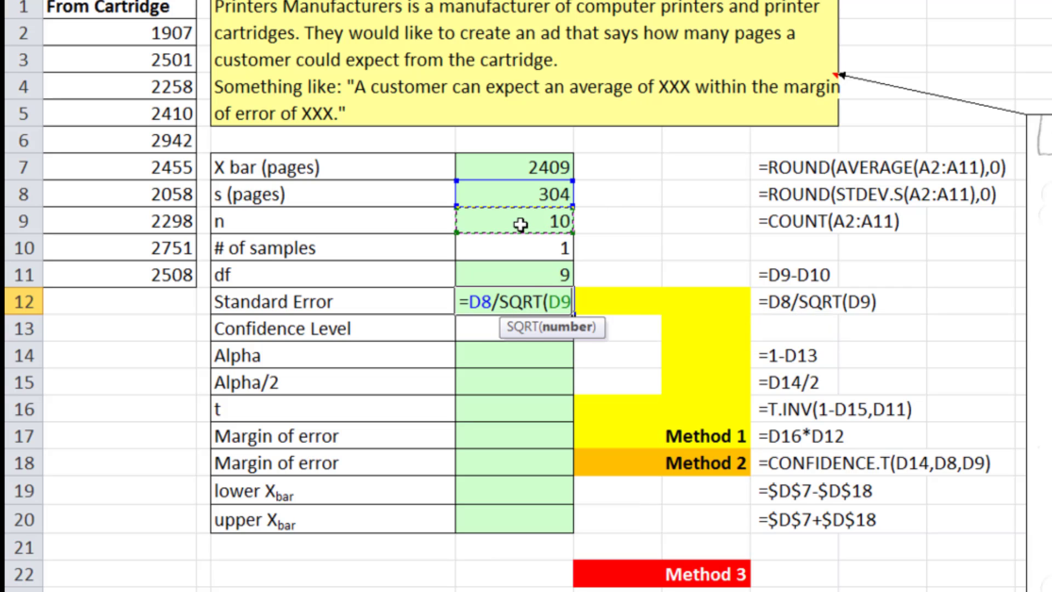
{"action": "type", "text": ")"}
{"action": "key", "text": "Return"}
Calculate Alpha in D14 with the formula =1-D13 and Alpha/2 in D15 with =D14/2.
{"action": "key", "text": "Return"}
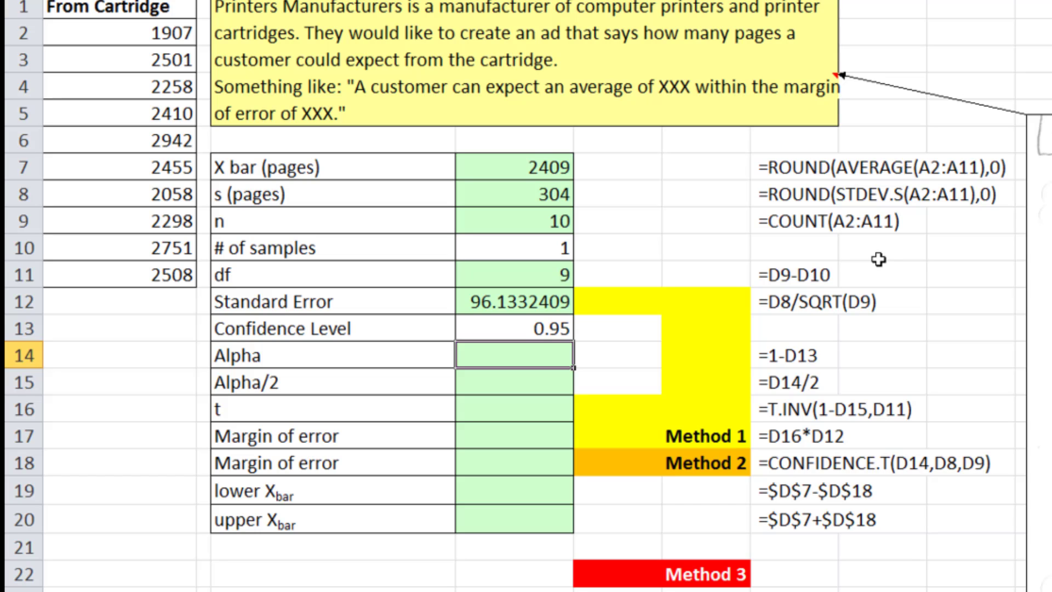
{"action": "type", "text": "=1-"}
{"action": "key", "text": "Up"}
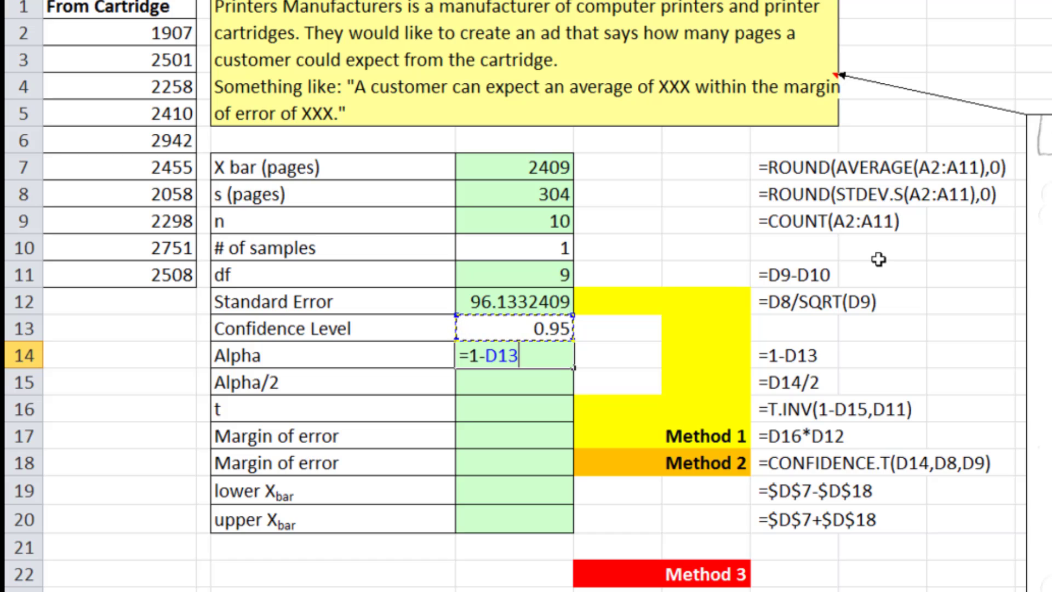
{"action": "key", "text": "Return"}
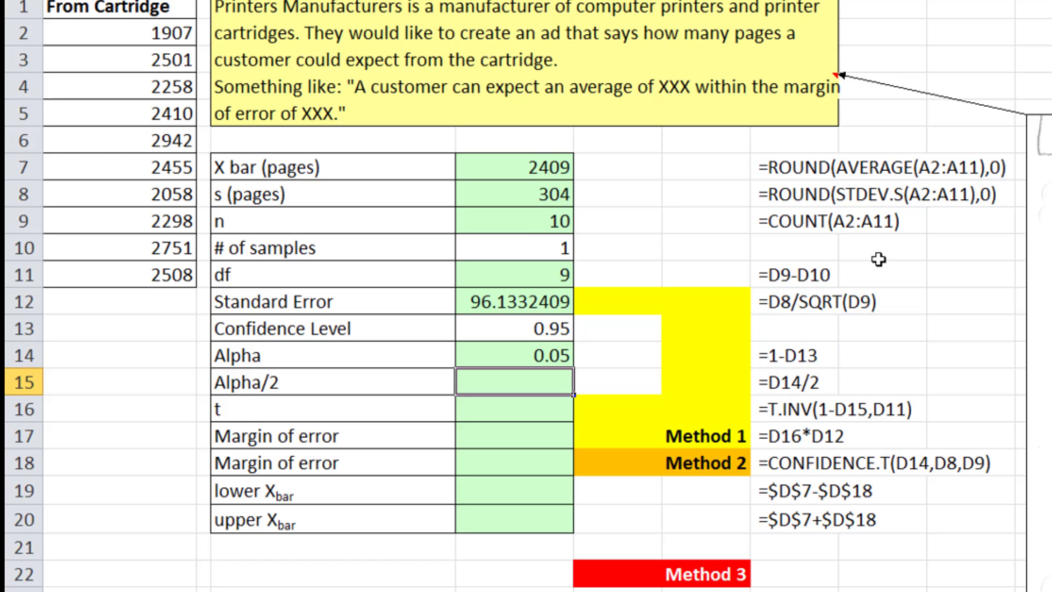
{"action": "type", "text": "="}
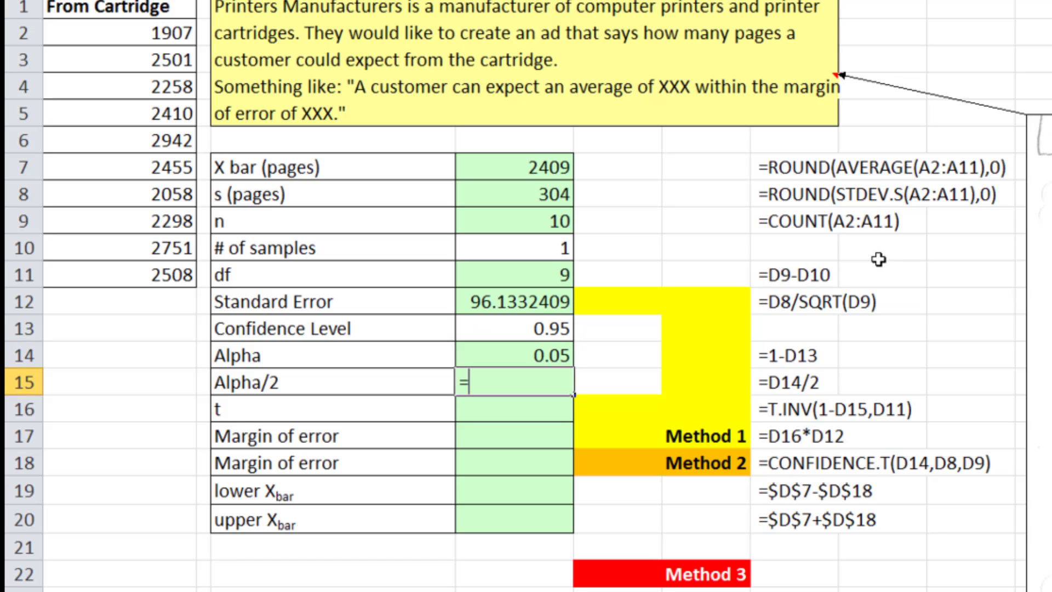
{"action": "type", "text": "D14/2"}
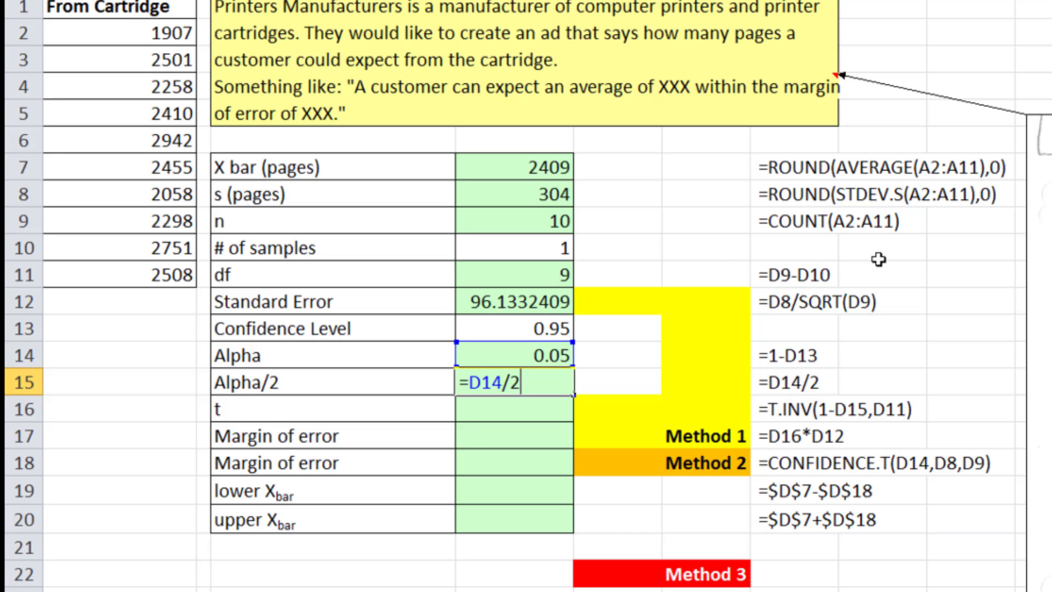
{"action": "key", "text": "Return"}
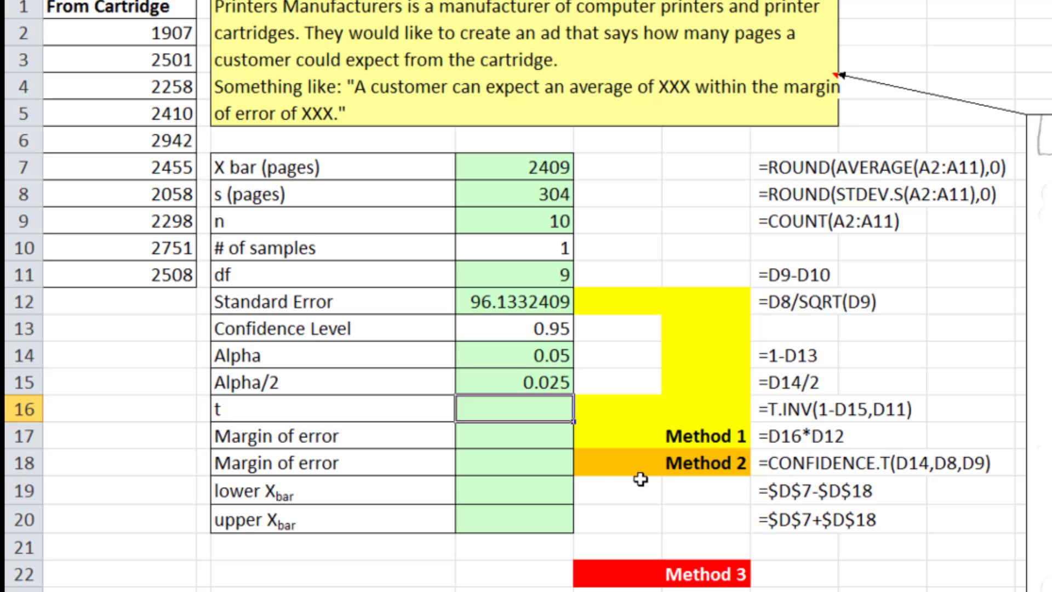
Calculate the t value in cell D16 with the formula =T.INV(1-D15,D11).
{"action": "left_click", "coordinate": [527, 432]}
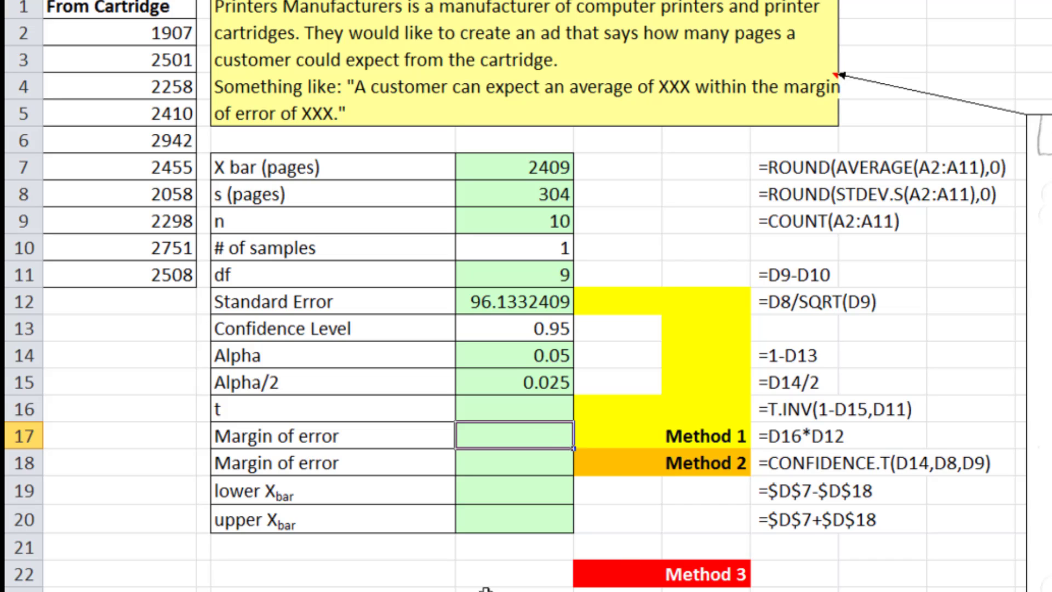
{"action": "left_click", "coordinate": [564, 413]}
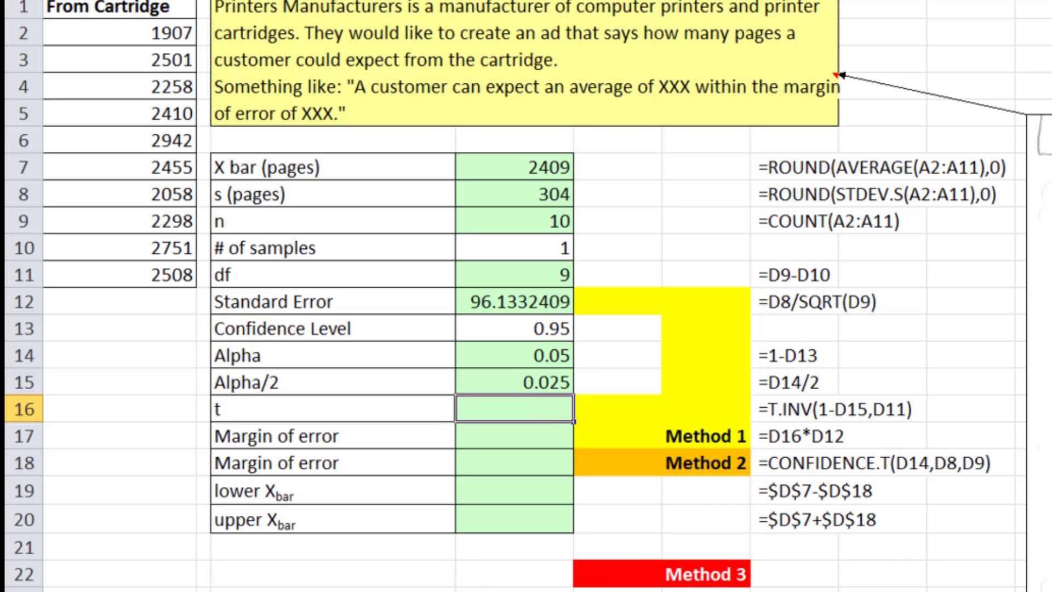
{"action": "type", "text": "=t.inv"}
{"action": "key", "text": "Tab"}
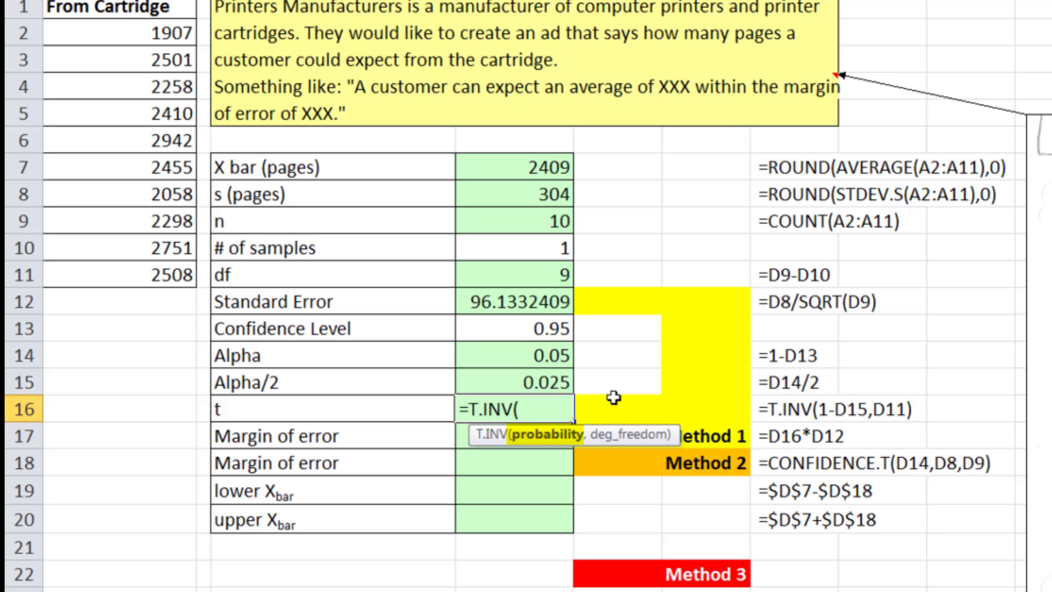
{"action": "type", "text": "1-"}
{"action": "left_click", "coordinate": [568, 383]}
{"action": "type", "text": ","}
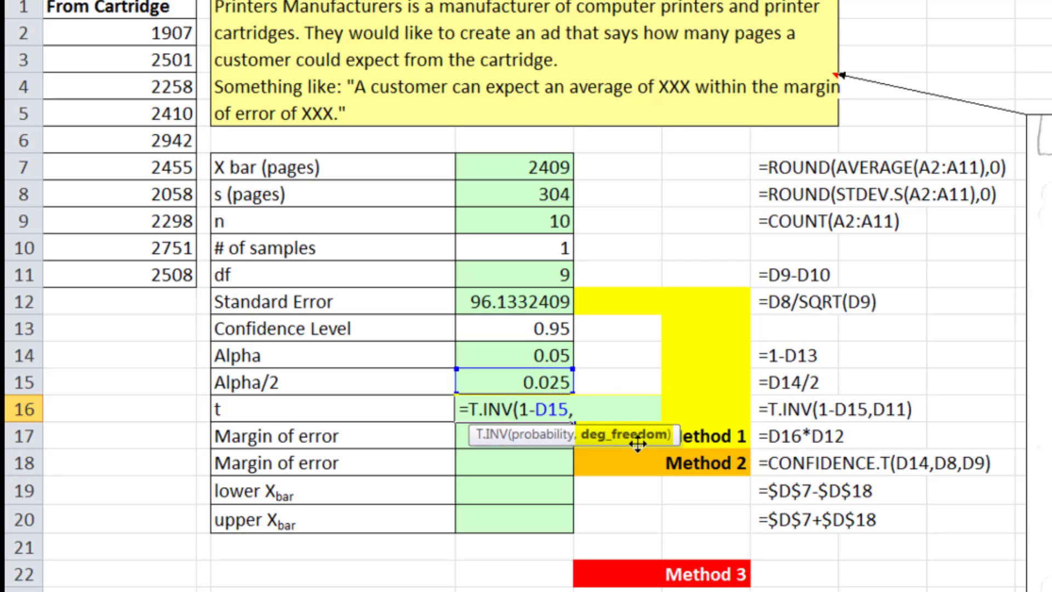
{"action": "left_click", "coordinate": [559, 274]}
{"action": "type", "text": ")"}
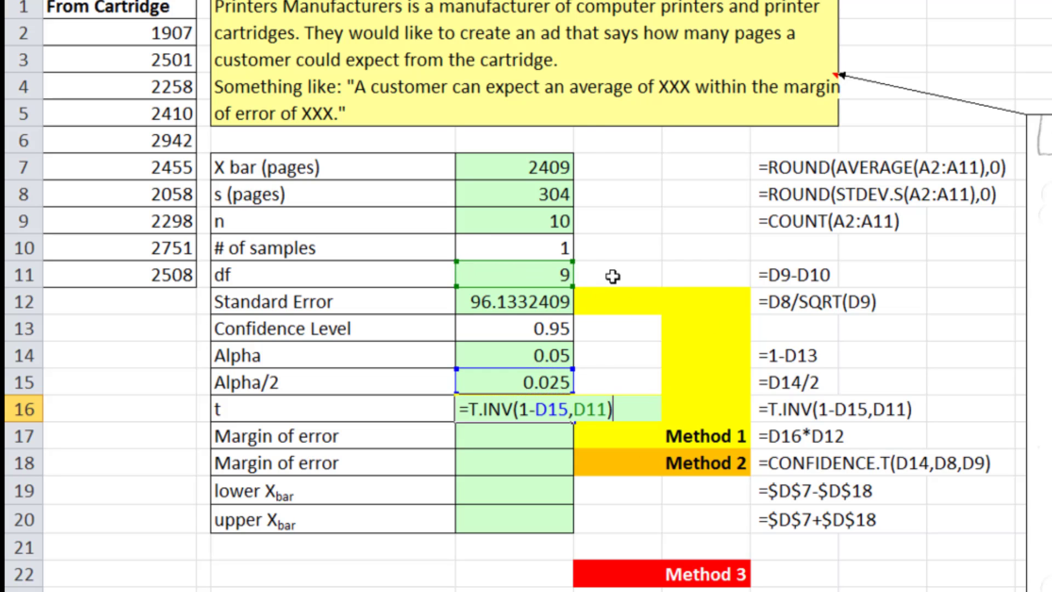
{"action": "key", "text": "Return"}
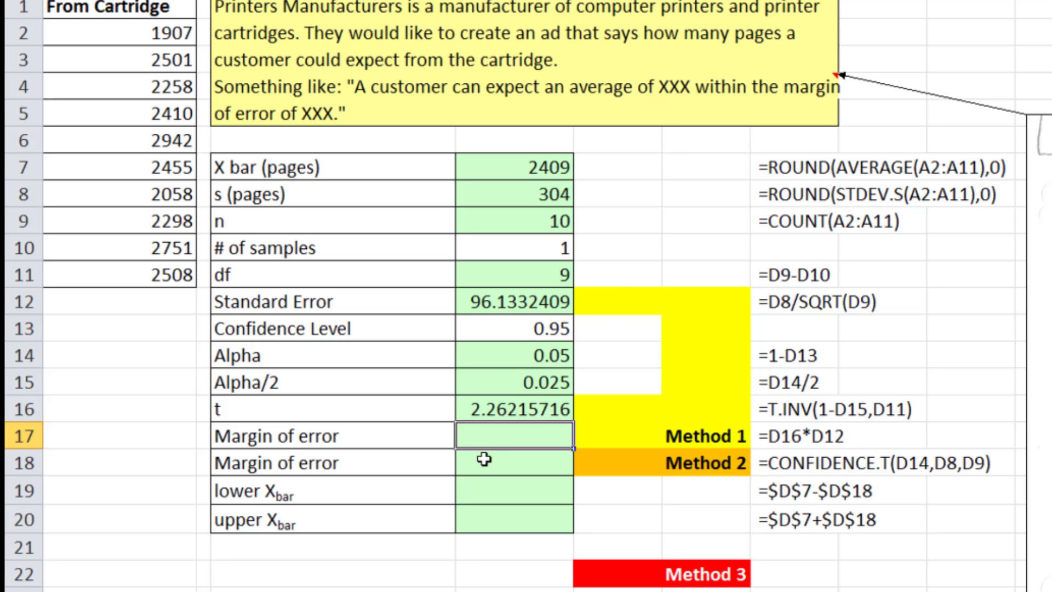
Calculate the Method 1 margin of error in cell D17 with the formula =D12*D16.
{"action": "type", "text": "="}
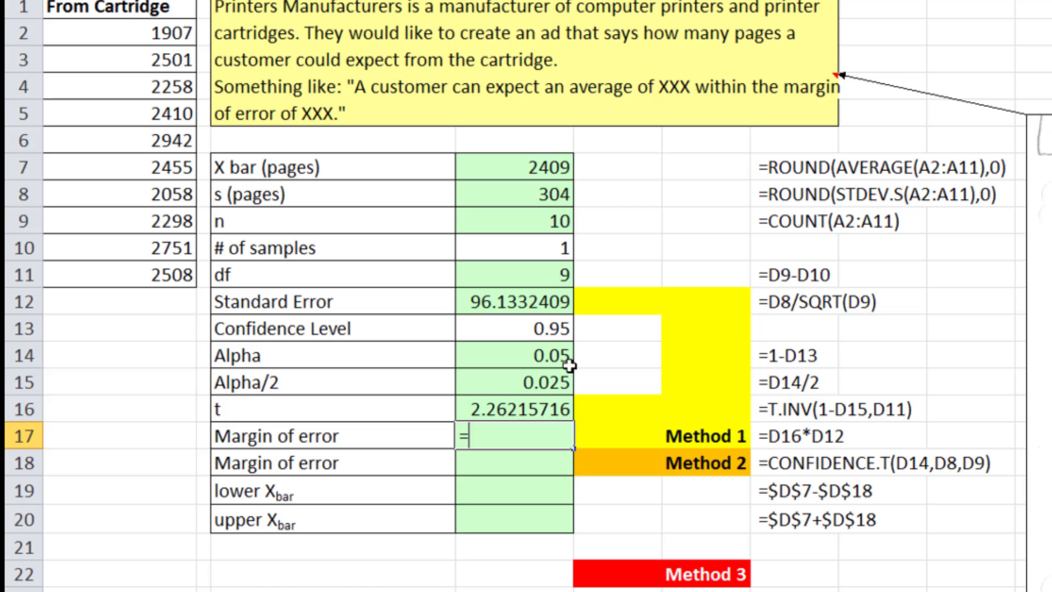
{"action": "left_click", "coordinate": [535, 300]}
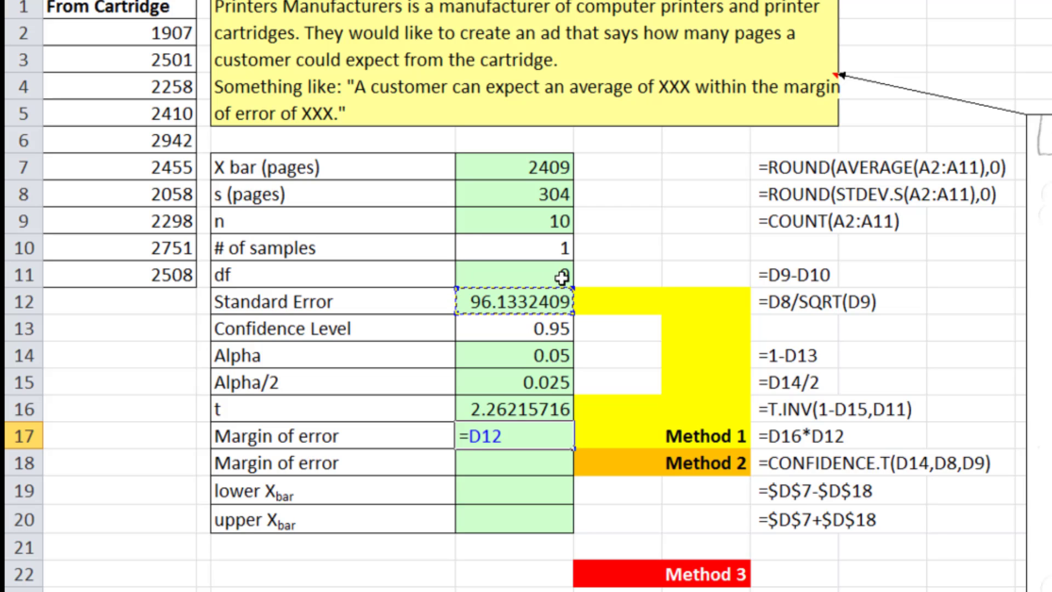
{"action": "type", "text": "*"}
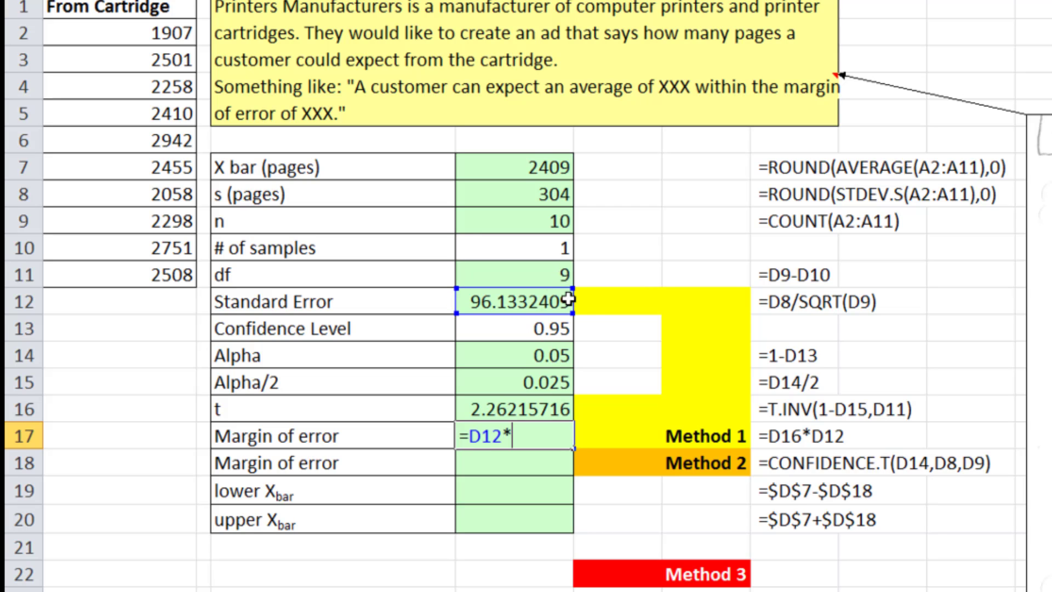
{"action": "left_click", "coordinate": [551, 406]}
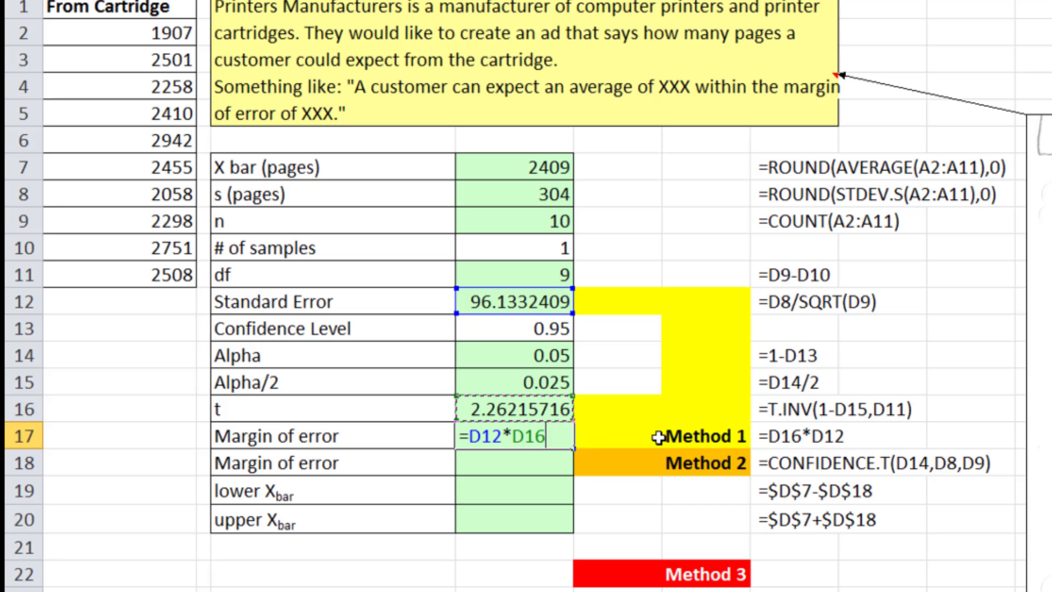
{"action": "key", "text": "ctrl+Return"}
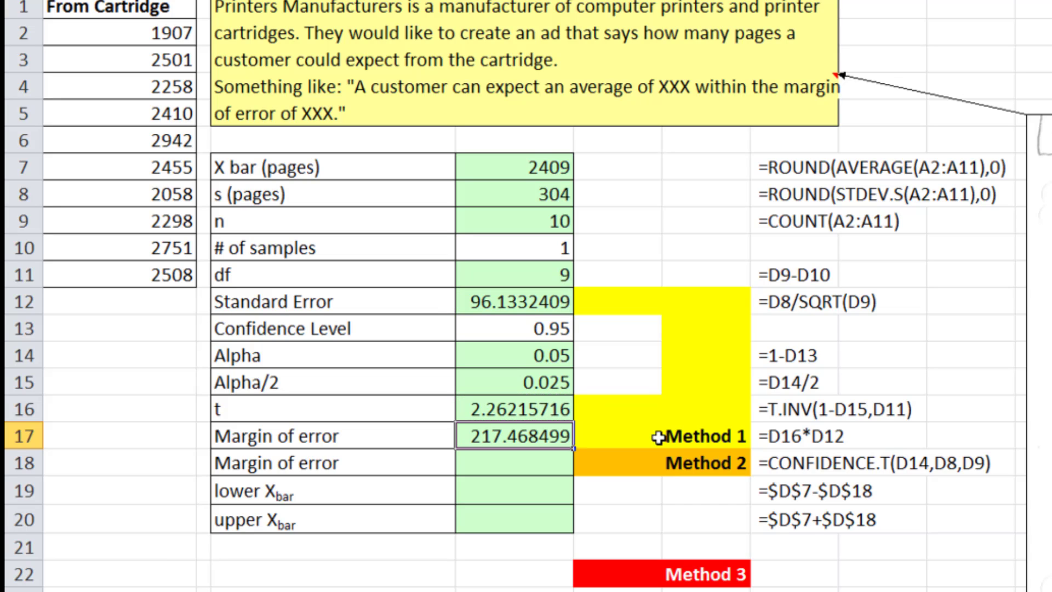
Round the Method 1 margin of error in D17 to a whole number by wrapping D12*D16 in the ROUND function.
{"action": "double_click", "coordinate": [472, 438]}
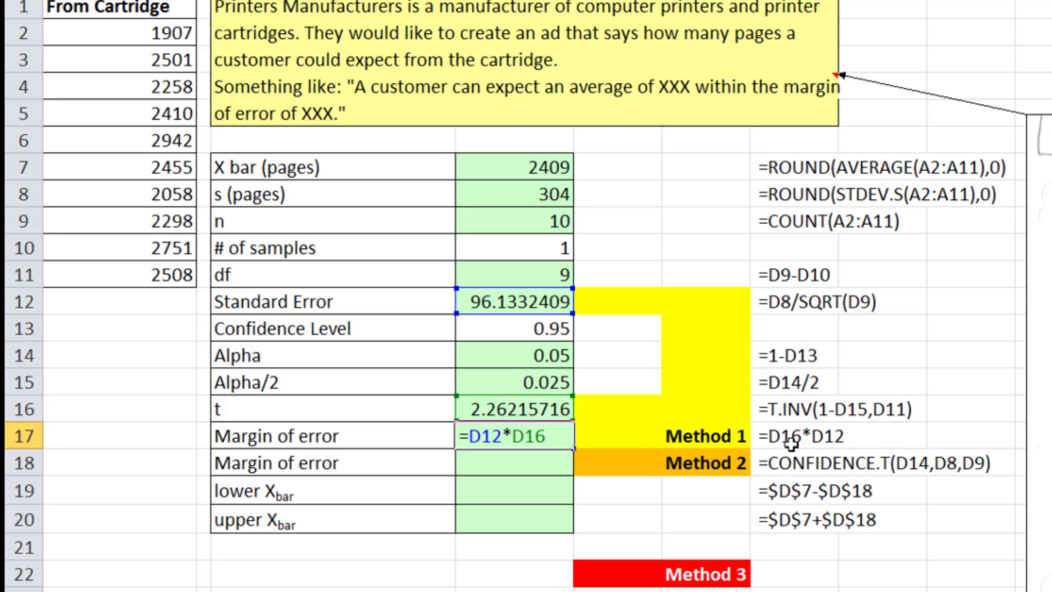
{"action": "type", "text": "round("}
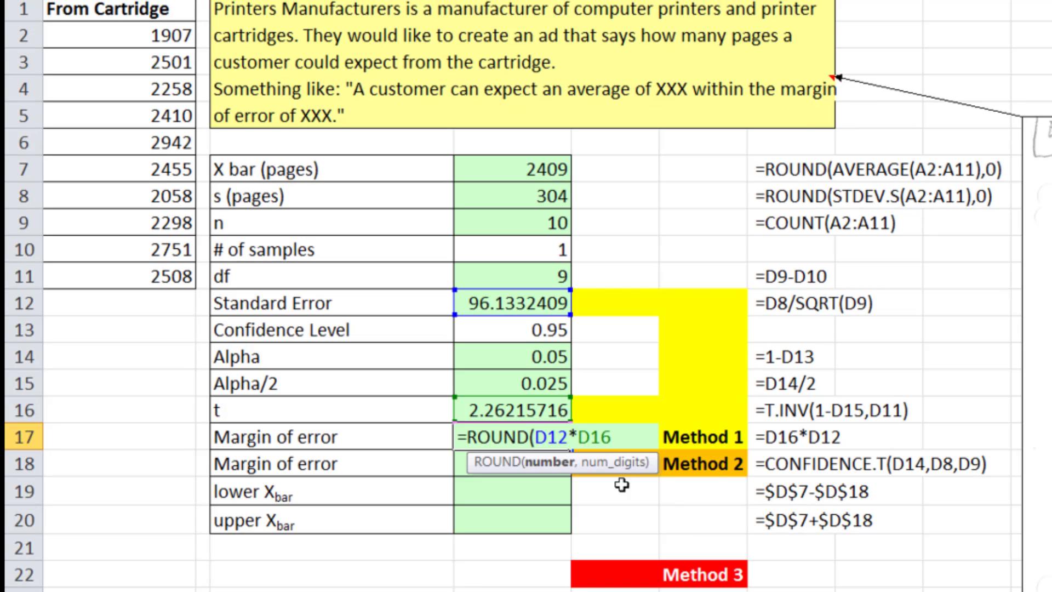
{"action": "key", "text": "End"}
{"action": "type", "text": ","}
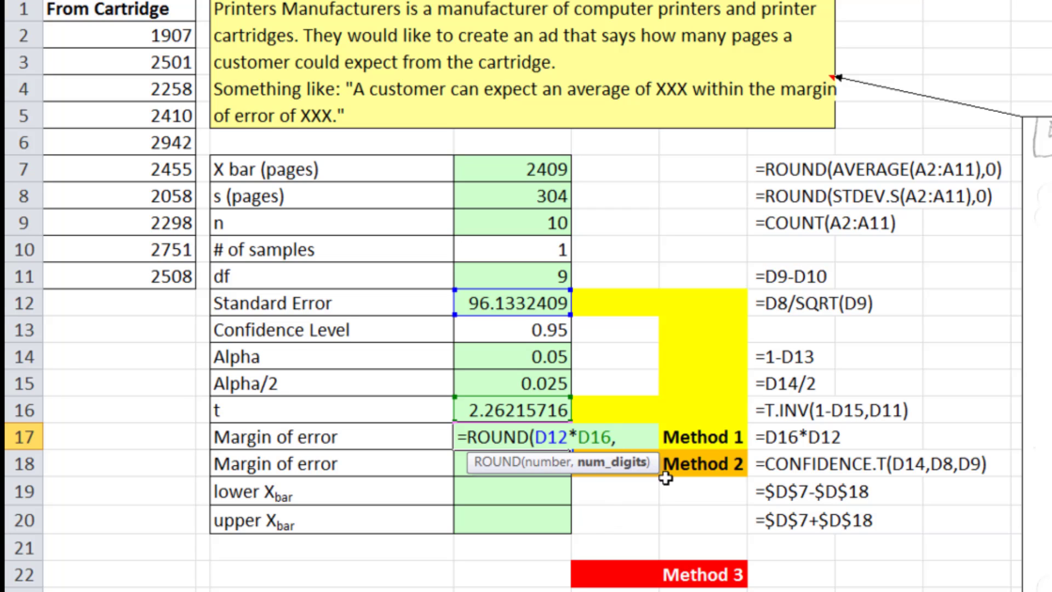
{"action": "key", "text": "ctrl+Return"}
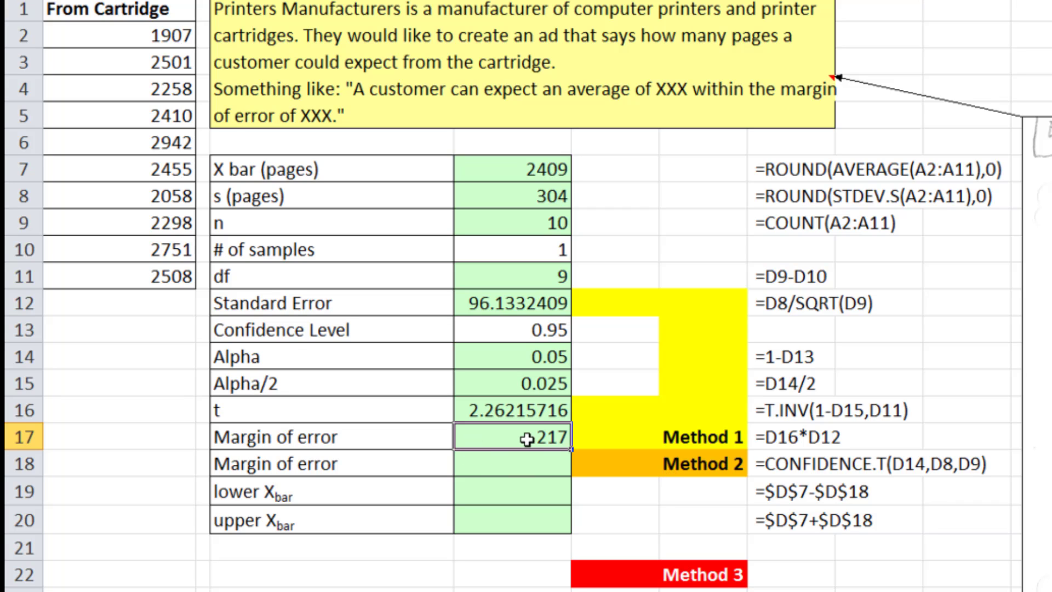
{"action": "left_click", "coordinate": [566, 301]}
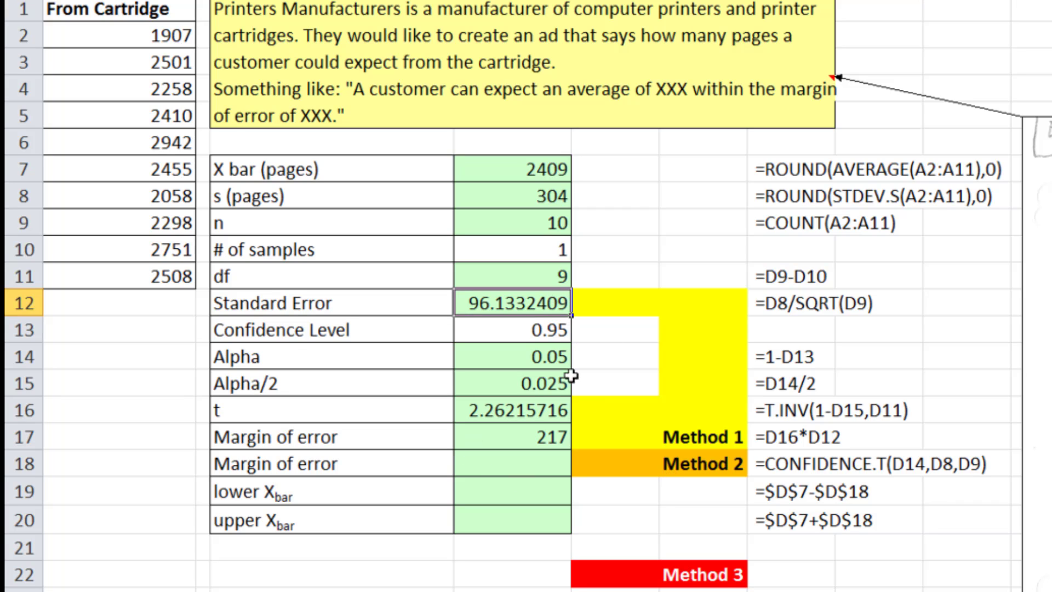
{"action": "double_click", "coordinate": [534, 403]}
{"action": "key", "text": "Escape"}
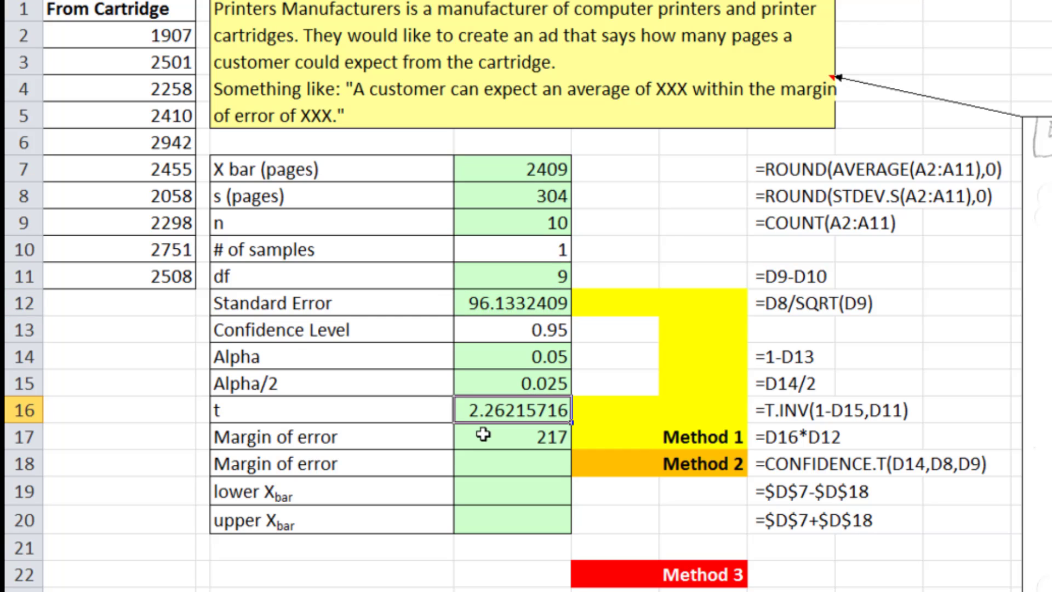
{"action": "key", "text": "Down"}
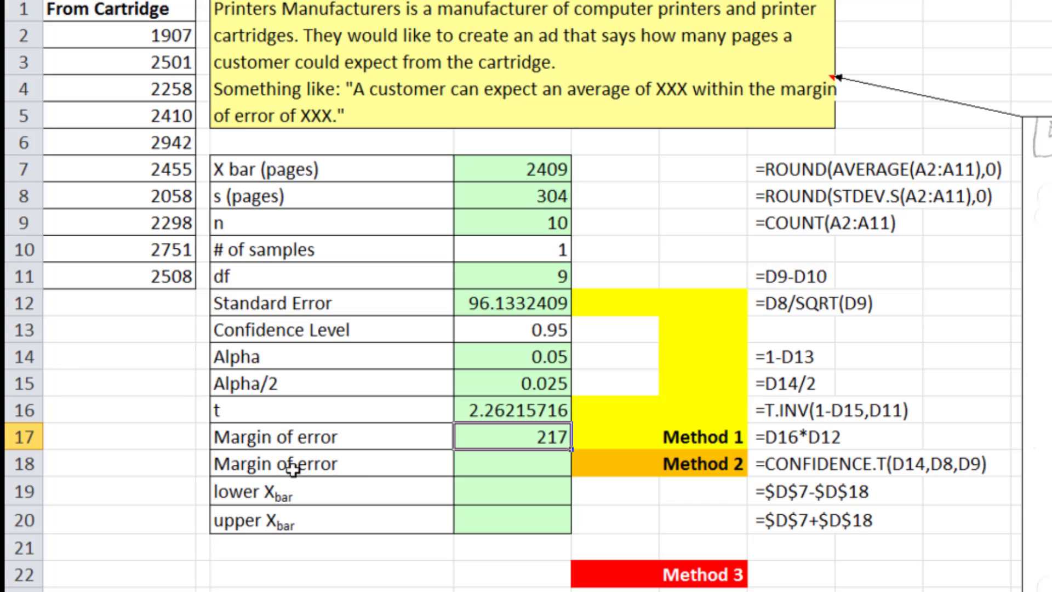
Calculate the Method 2 margin of error in cell D18 with the formula =CONFIDENCE.T(D14,D8,D9).
{"action": "left_click", "coordinate": [516, 471]}
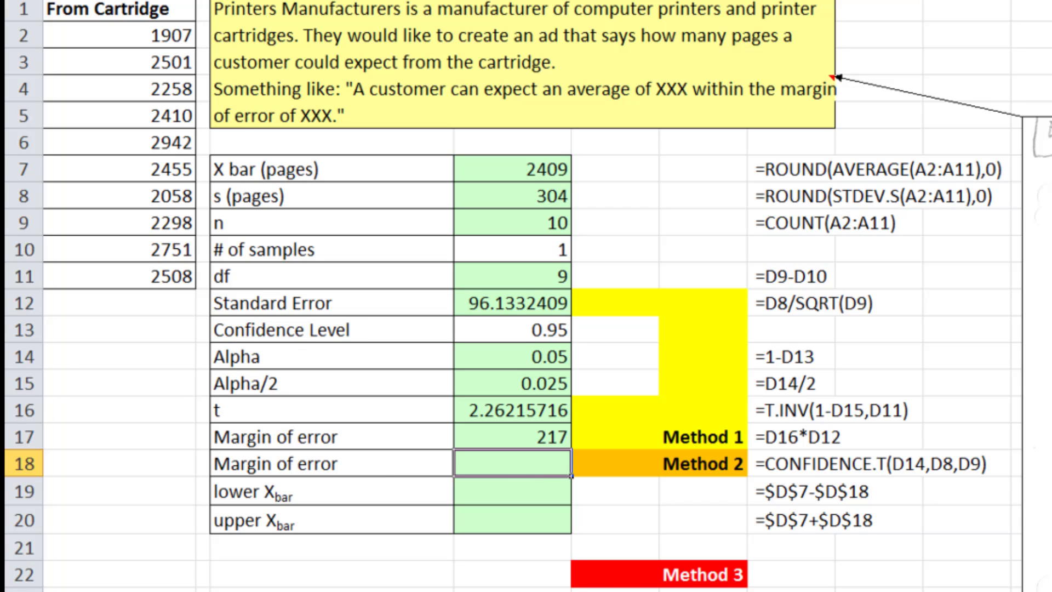
{"action": "type", "text": "=confidence.t("}
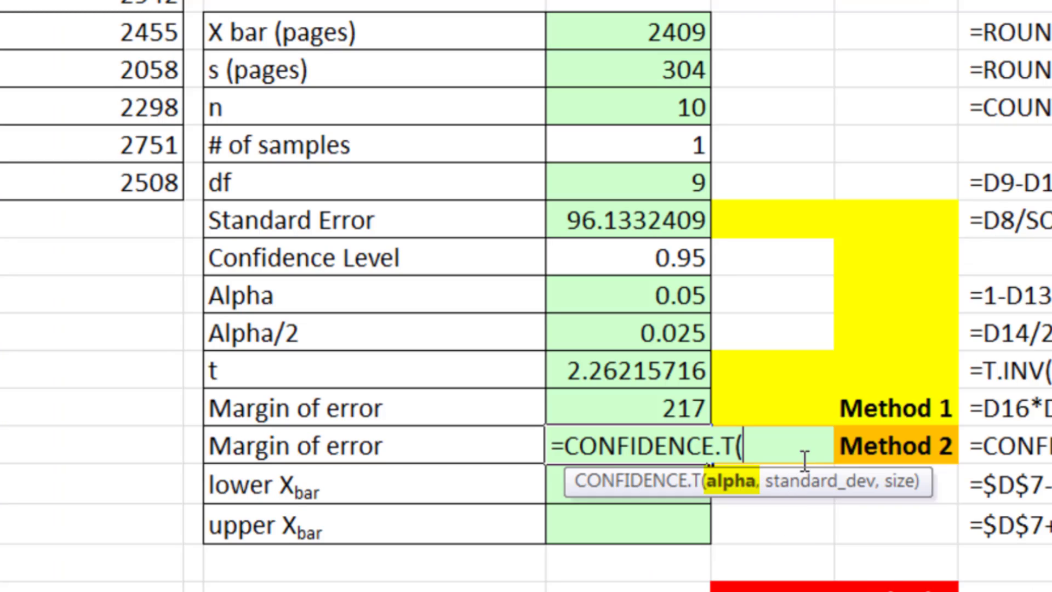
{"action": "left_click", "coordinate": [669, 298]}
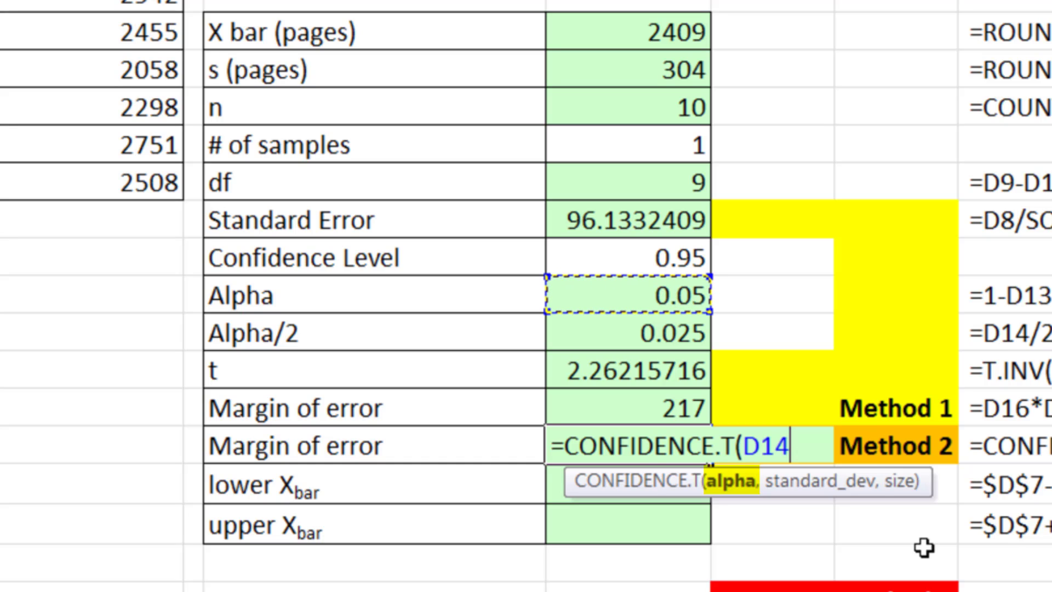
{"action": "type", "text": ","}
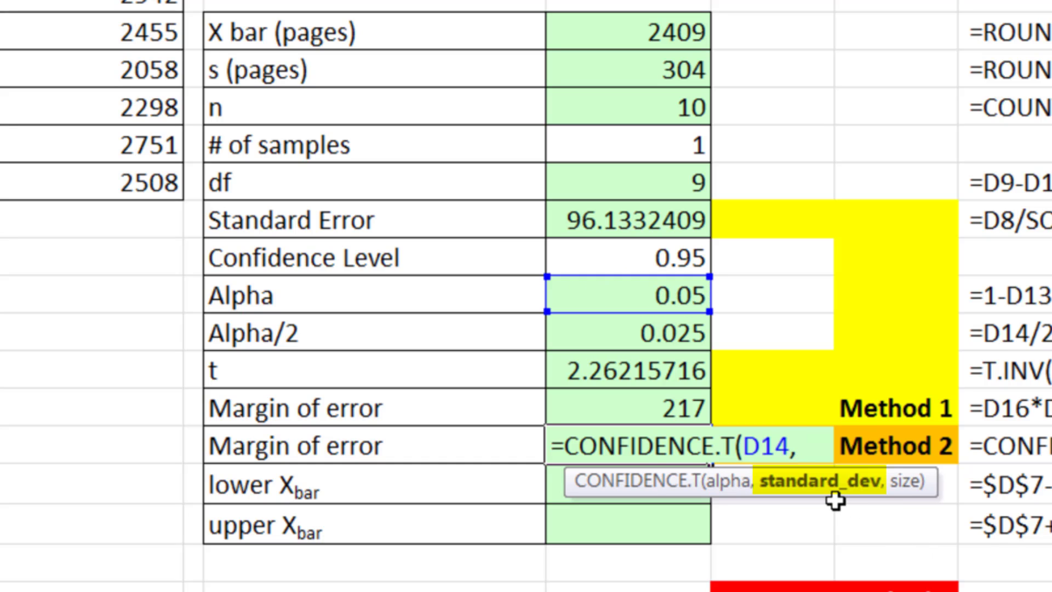
{"action": "left_click", "coordinate": [680, 71]}
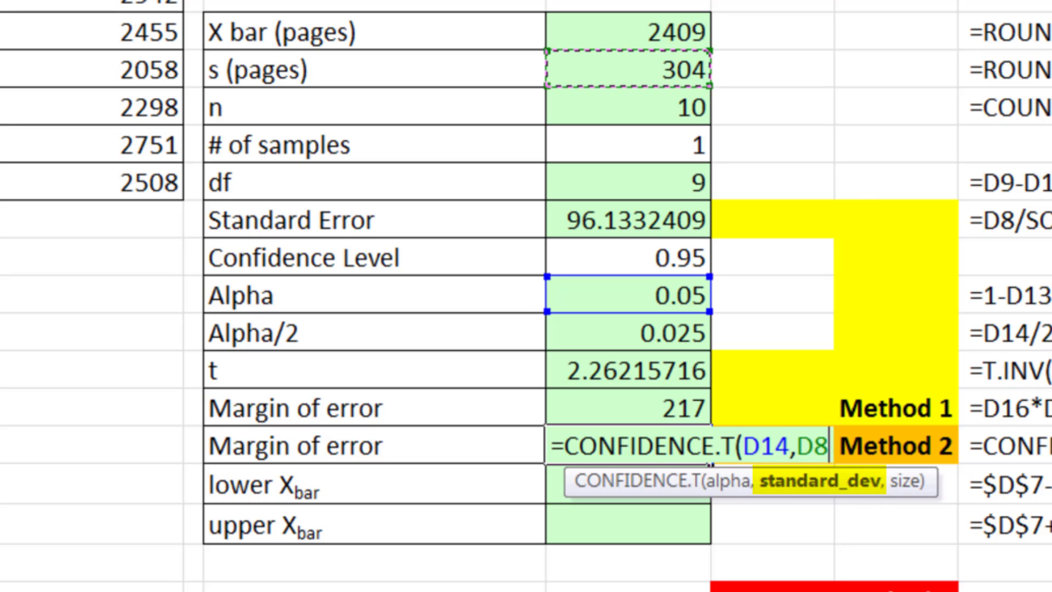
{"action": "type", "text": ","}
{"action": "left_click", "coordinate": [695, 107]}
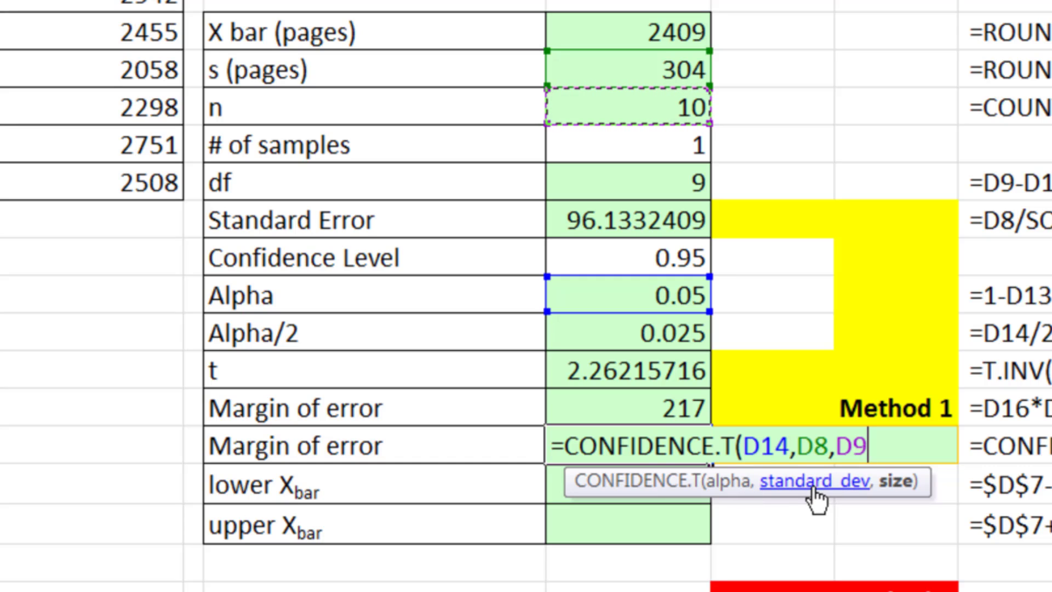
{"action": "left_click", "coordinate": [882, 455]}
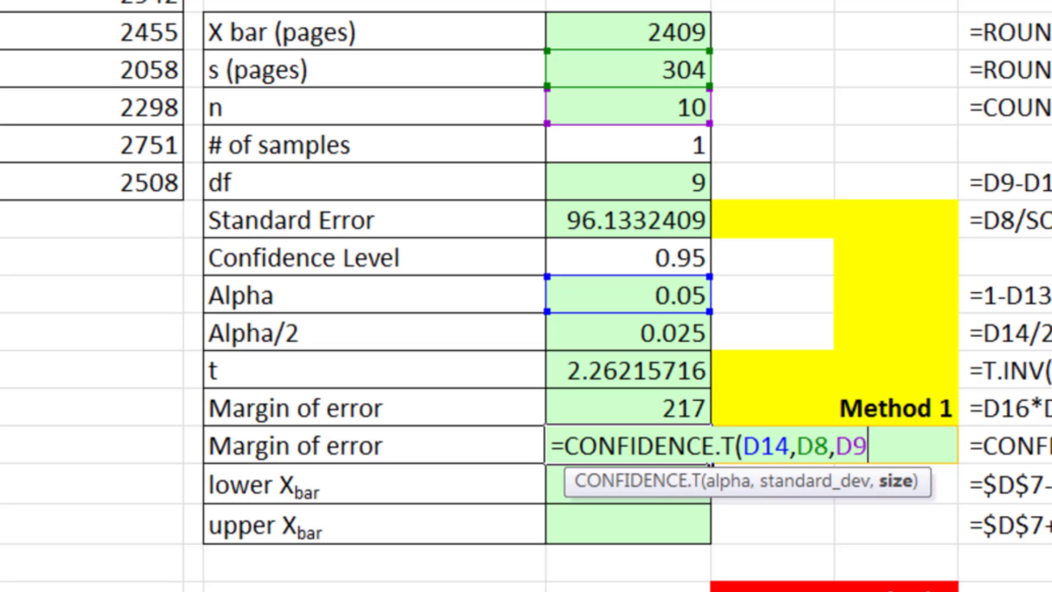
{"action": "type", "text": ")"}
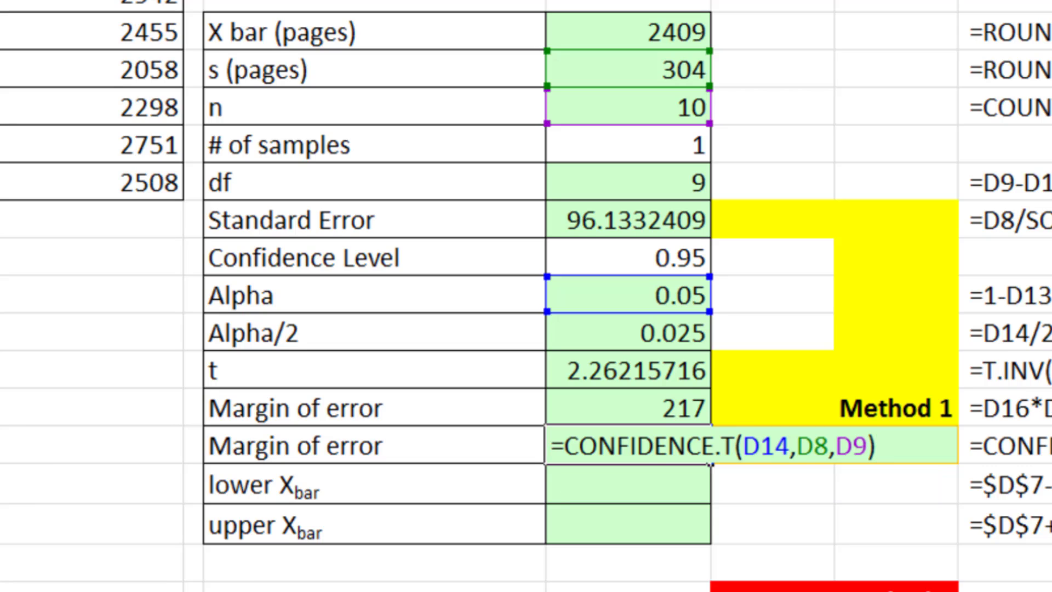
{"action": "key", "text": "Return"}
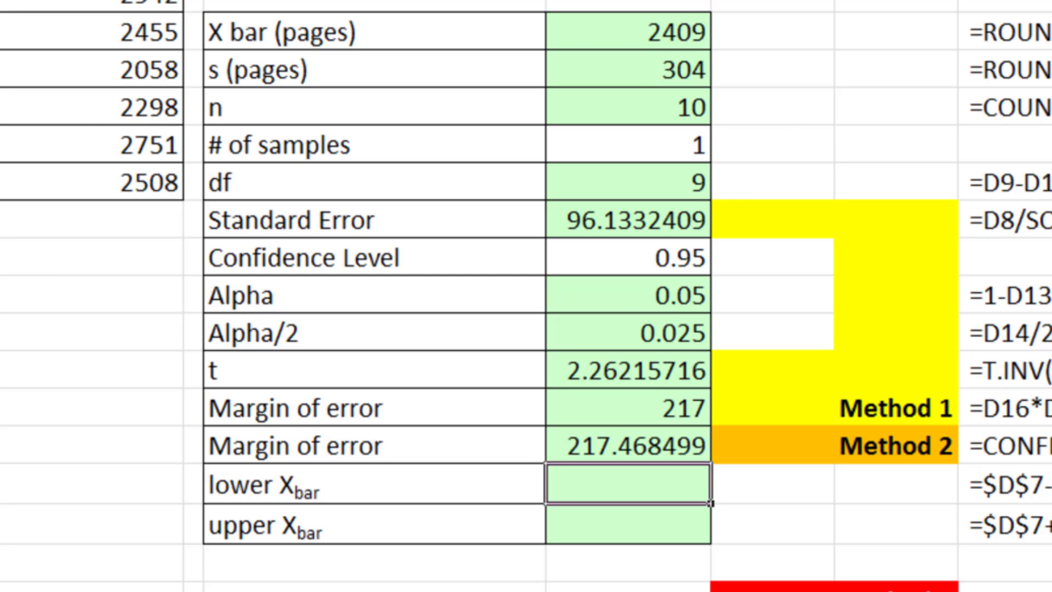
Round the Method 2 margin of error in D18 to a whole number by wrapping CONFIDENCE.T(D14,D8,D9) in the ROUND function.
{"action": "double_click", "coordinate": [653, 439]}
{"action": "key", "text": "Left"}
{"action": "key", "text": "Left"}
{"action": "key", "text": "Left"}
{"action": "key", "text": "Left"}
{"action": "key", "text": "Left"}
{"action": "key", "text": "Left"}
{"action": "key", "text": "Left"}
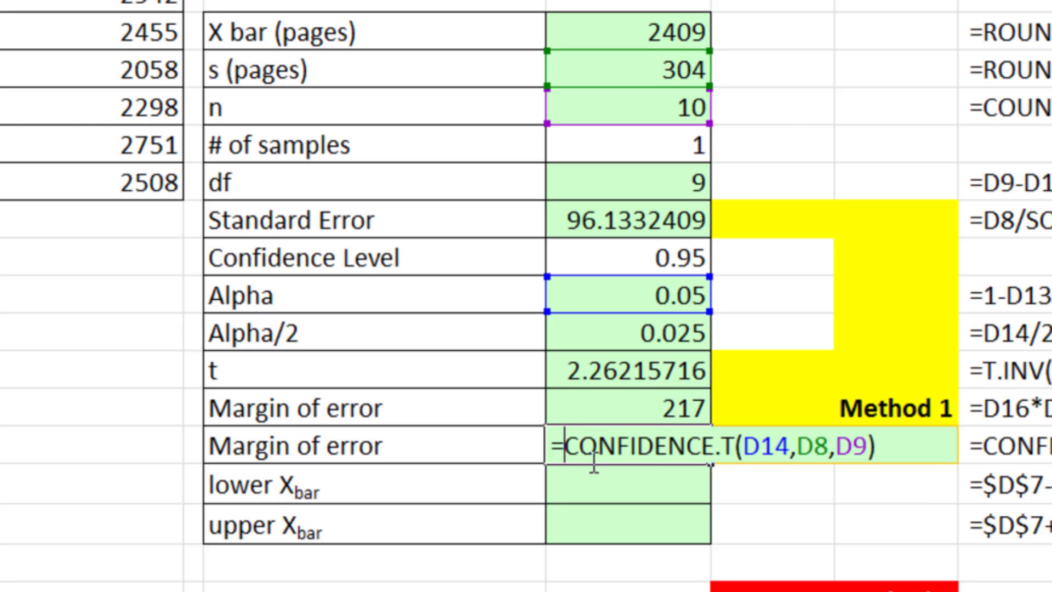
{"action": "type", "text": "round"}
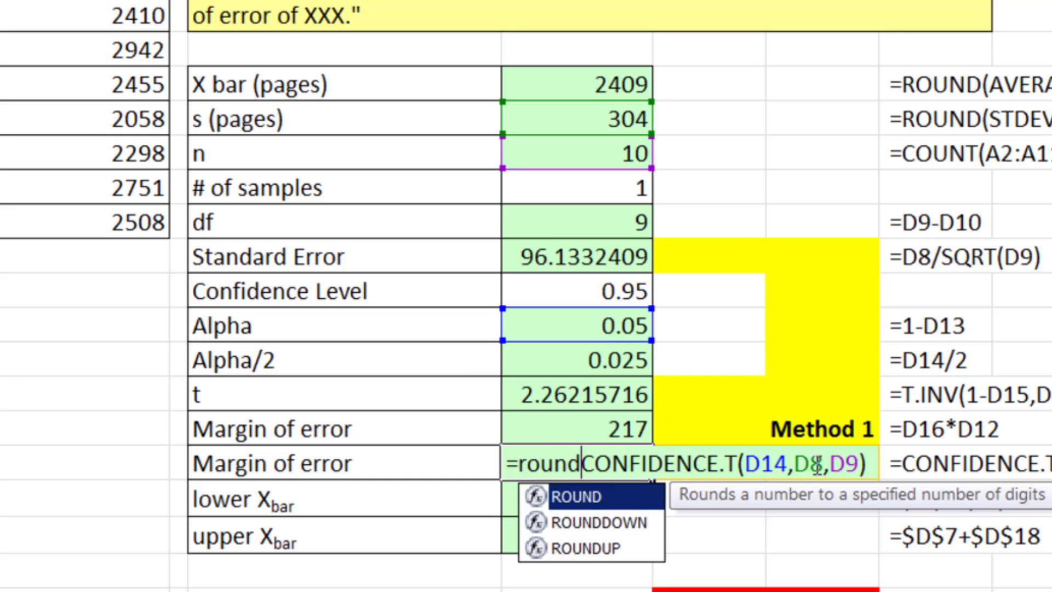
{"action": "key", "text": "Tab"}
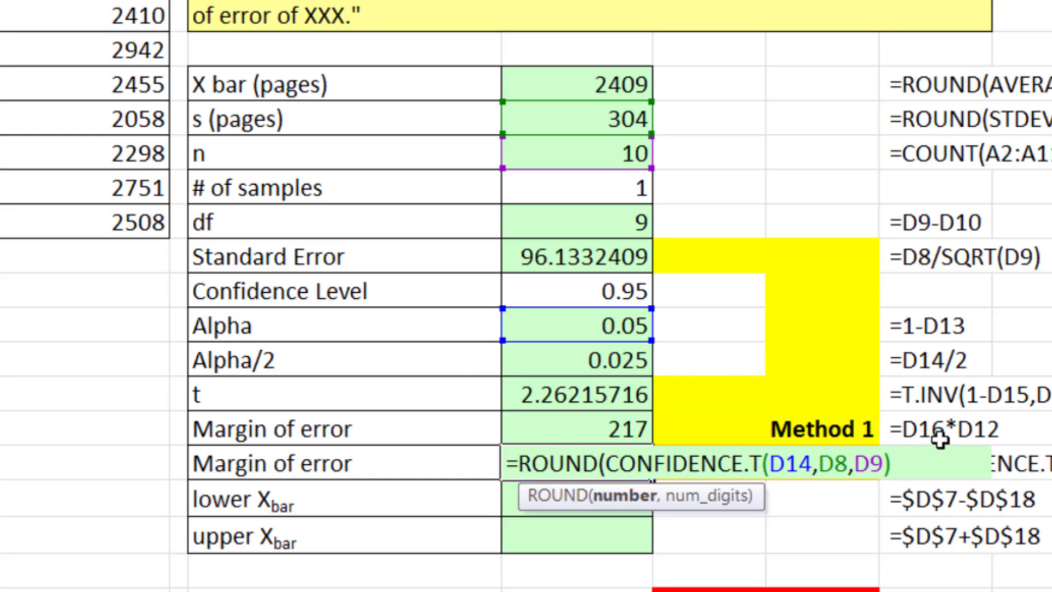
{"action": "key", "text": "End"}
{"action": "type", "text": ",0)"}
{"action": "key", "text": "Return"}
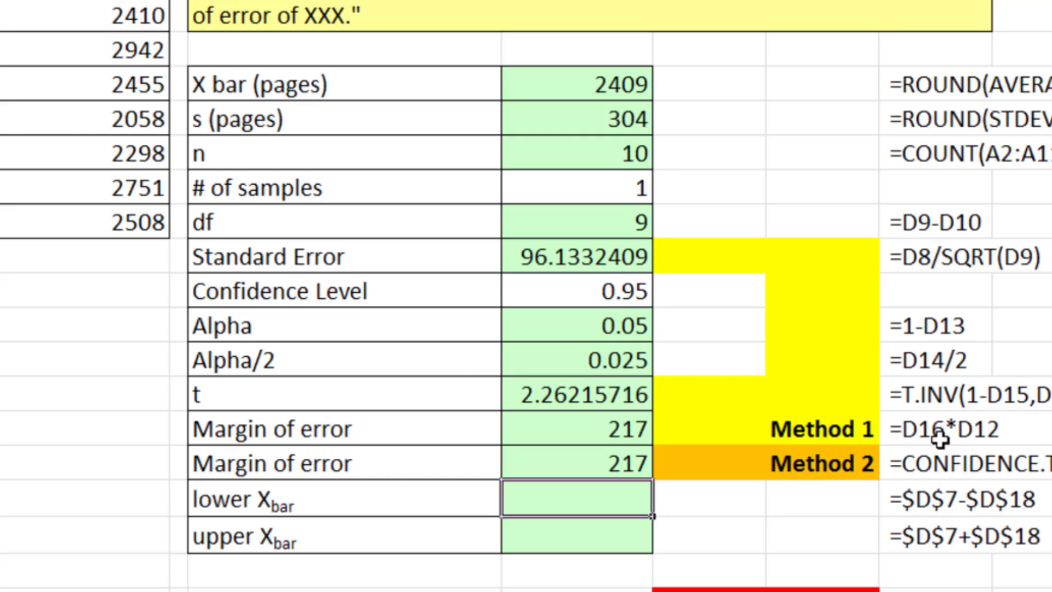
{"action": "left_click", "coordinate": [587, 464]}
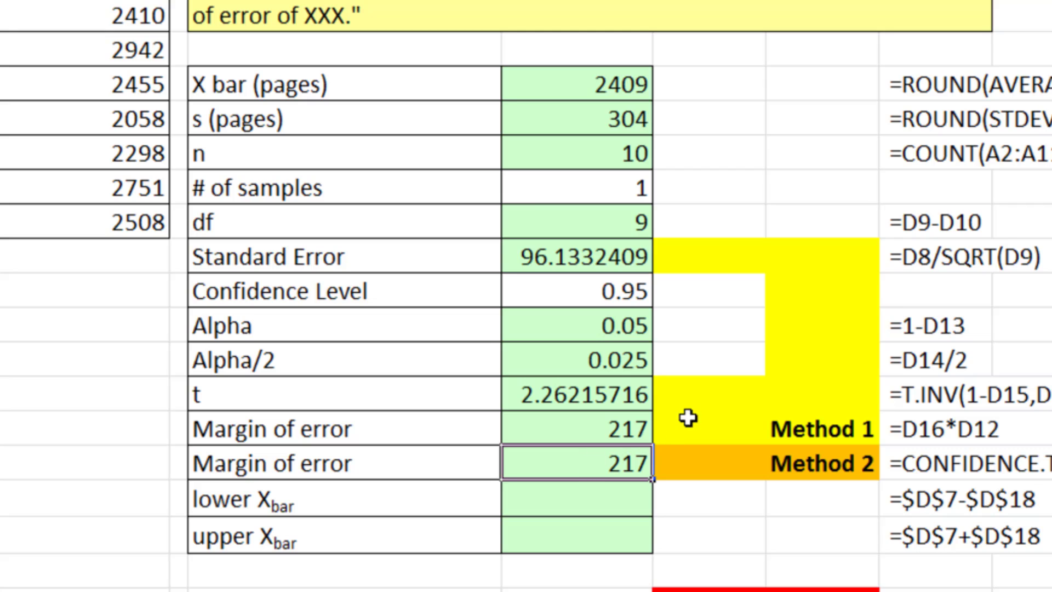
Calculate the lower X bar limit in cell D19 by subtracting the Method 1 margin of error, with the formula =D7-D17.
{"action": "left_click", "coordinate": [545, 499]}
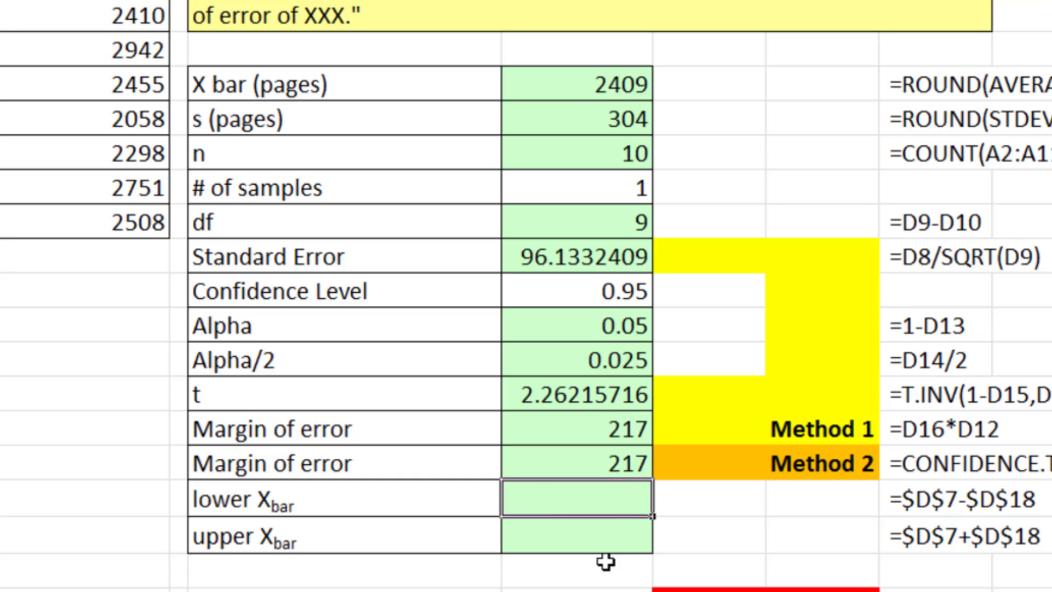
{"action": "type", "text": "="}
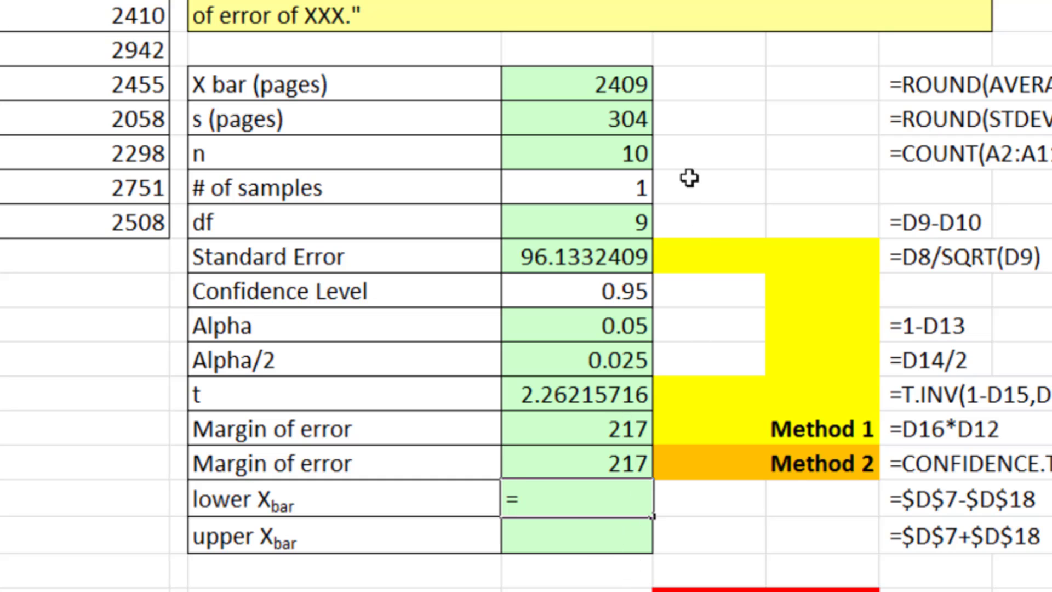
{"action": "left_click", "coordinate": [620, 90]}
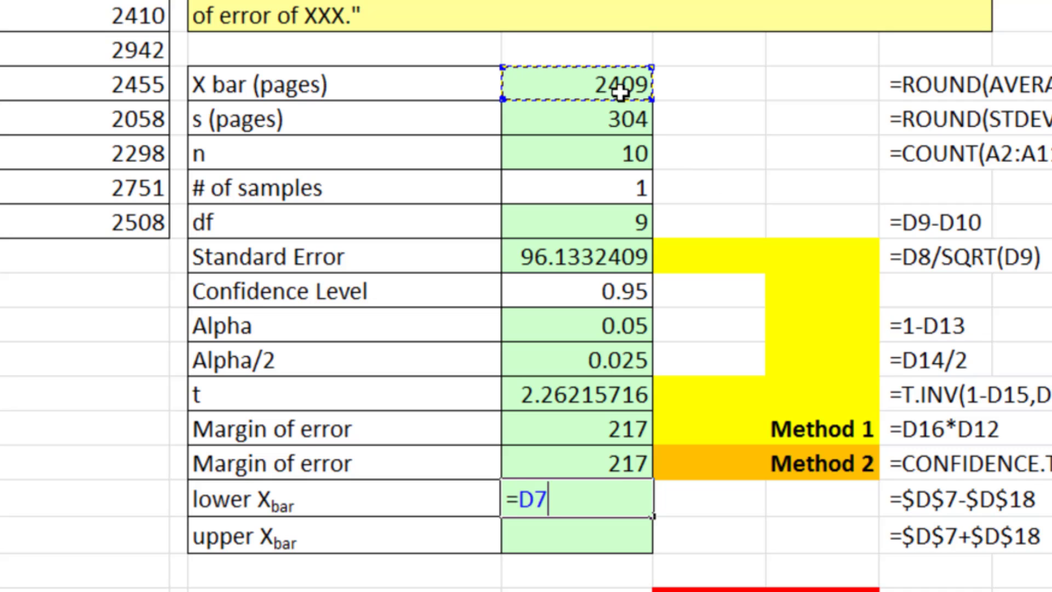
{"action": "type", "text": "-"}
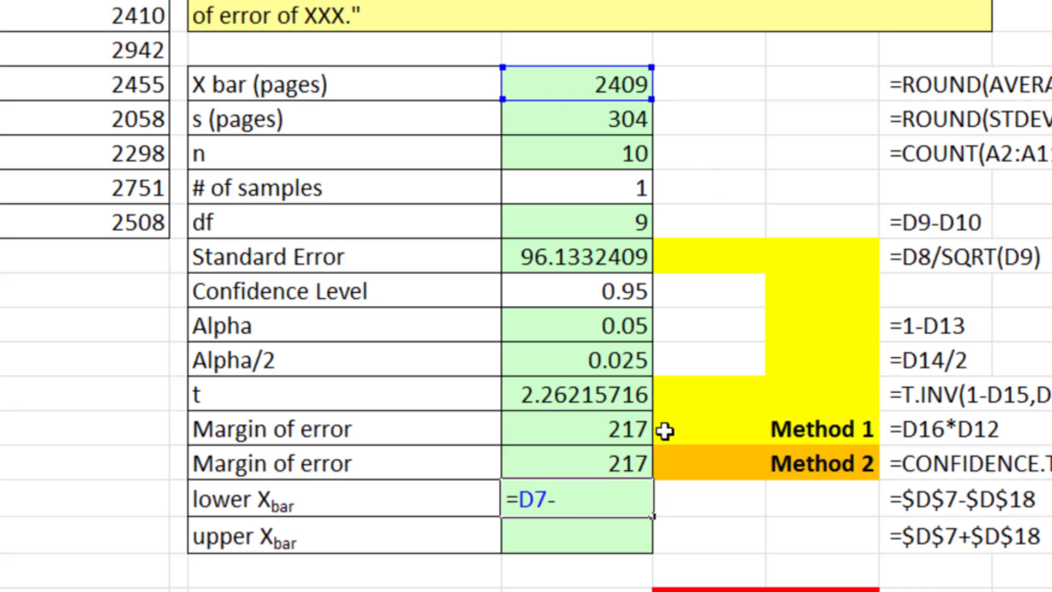
{"action": "left_click", "coordinate": [631, 425]}
{"action": "key", "text": "Return"}
Calculate the upper X bar limit in cell D20 by adding the Method 2 margin of error, with the formula =D7+D18.
{"action": "type", "text": "="}
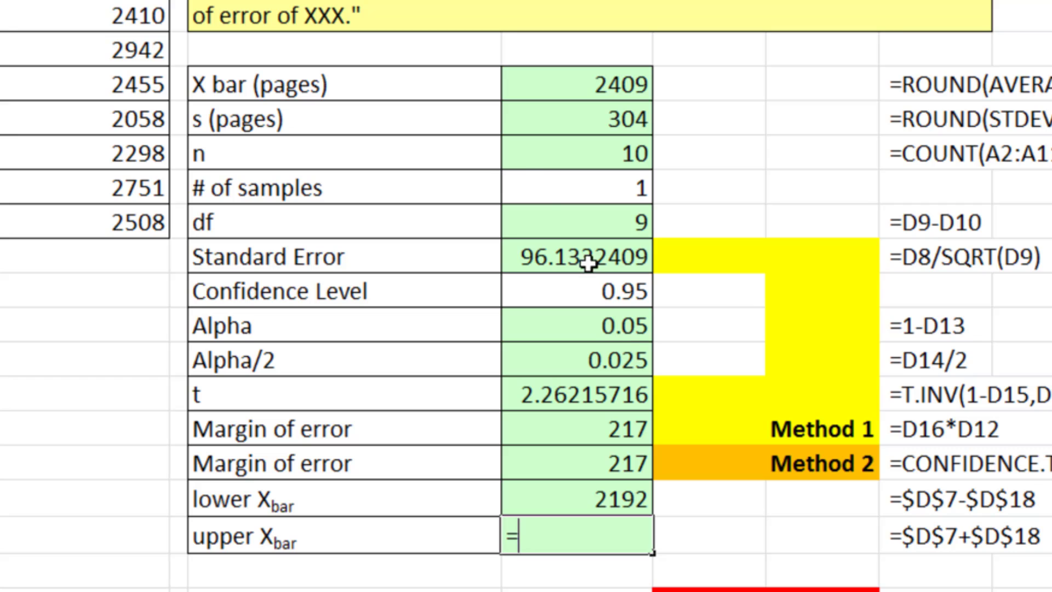
{"action": "left_click", "coordinate": [551, 85]}
{"action": "type", "text": "+"}
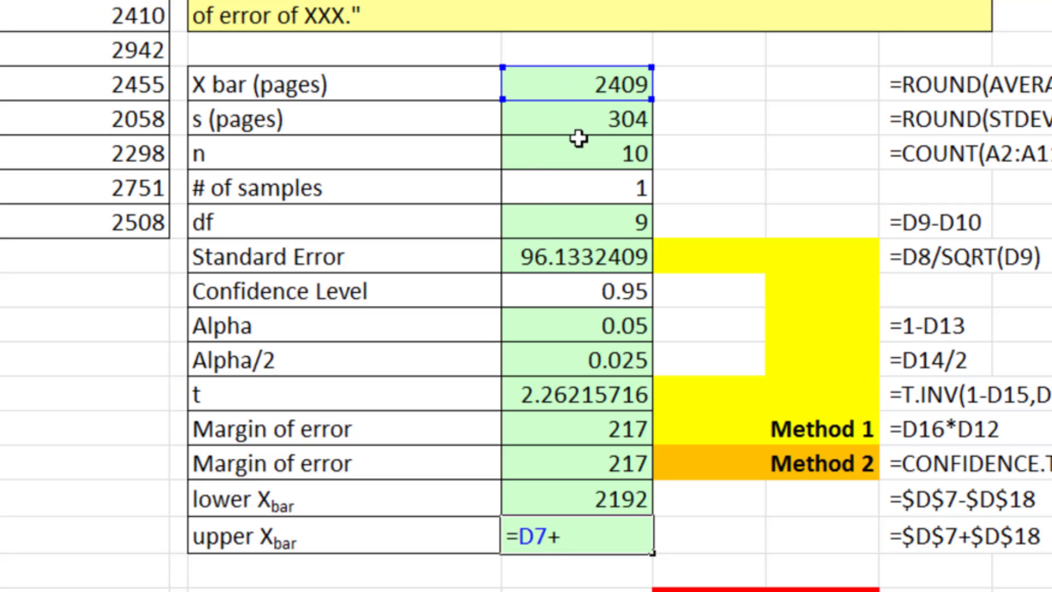
{"action": "left_click", "coordinate": [622, 465]}
{"action": "key", "text": "Return"}
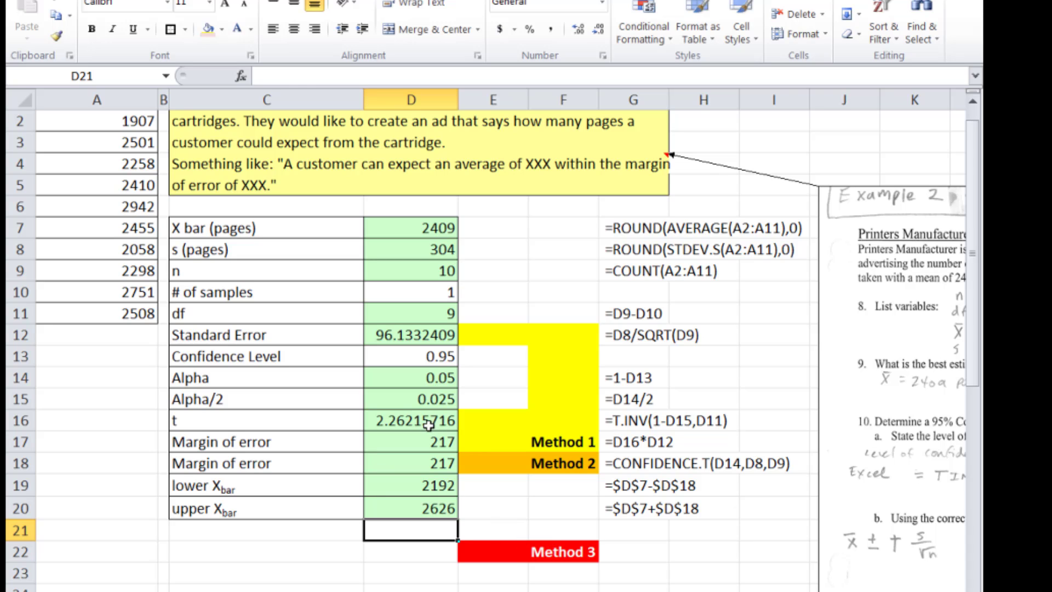
Review the t formula in D16, and switch to the handwritten PDF notes to read the descriptions of the calculation methods.
{"action": "double_click", "coordinate": [449, 423]}
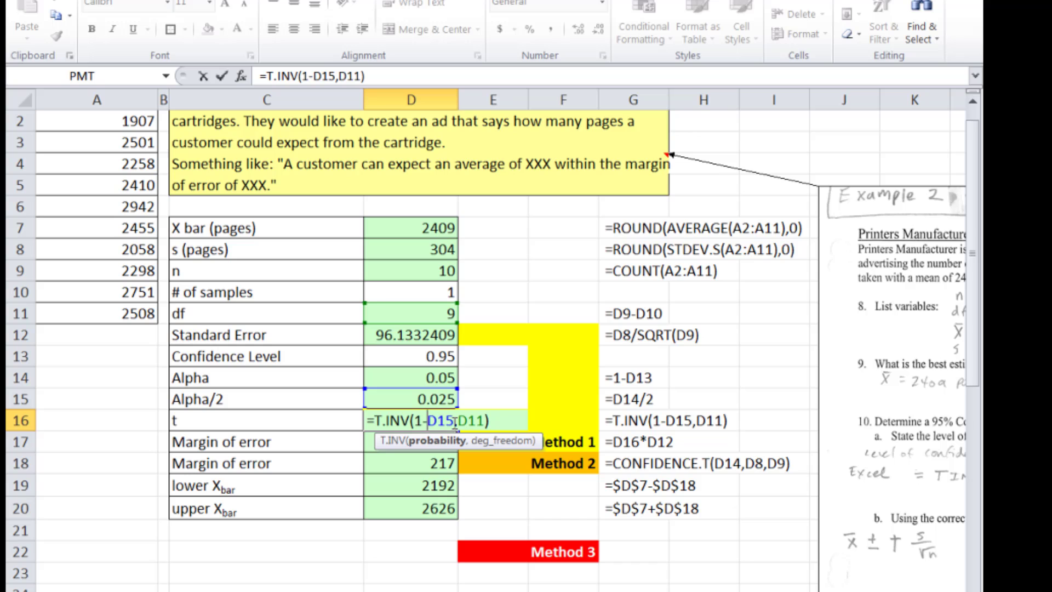
{"action": "key", "text": "ctrl+Return"}
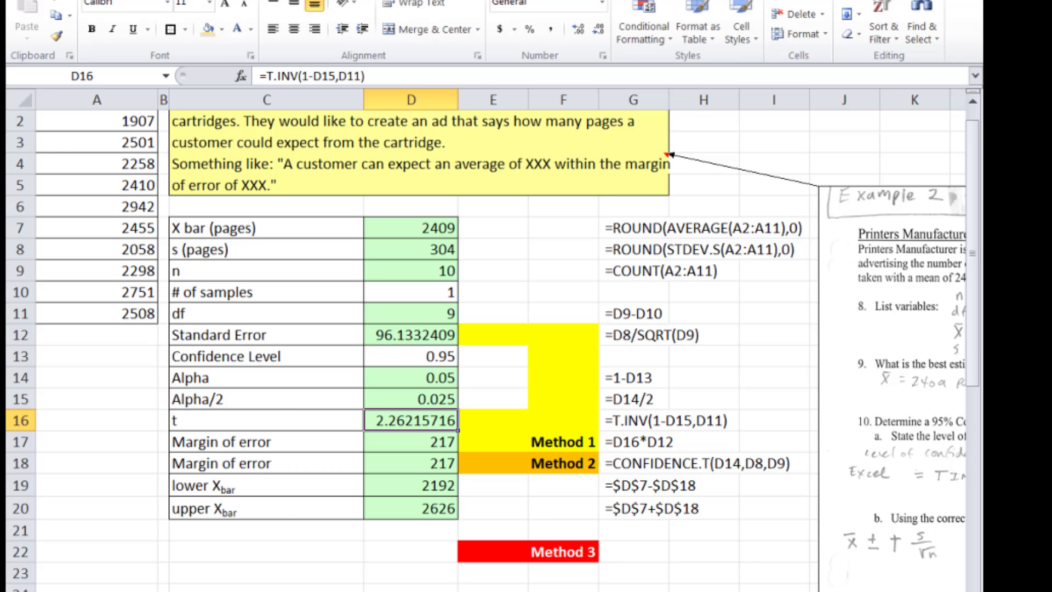
{"action": "key", "text": "alt+Tab"}
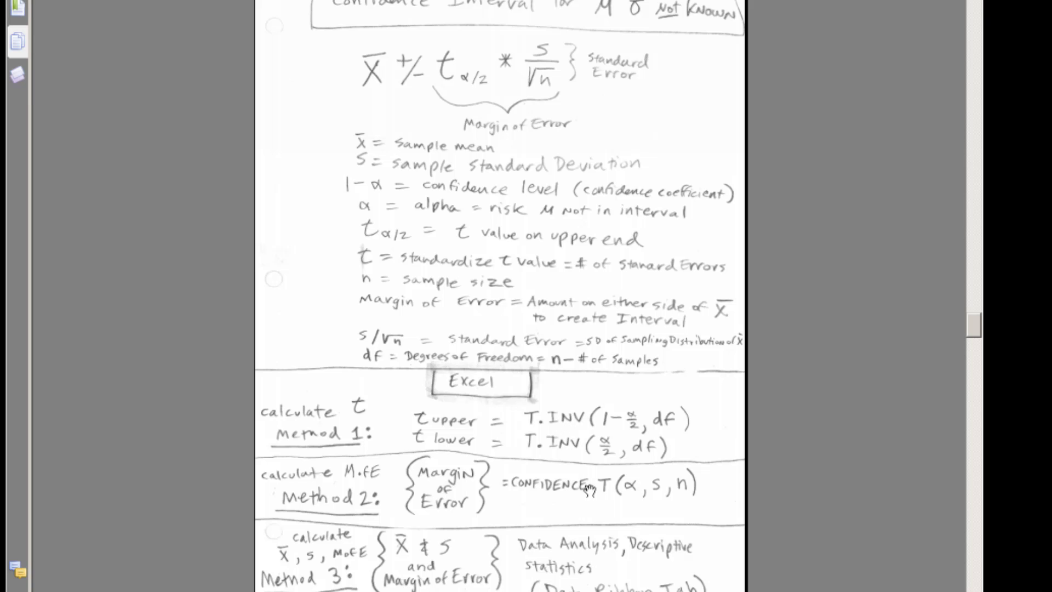
{"action": "scroll", "coordinate": [584, 445], "scroll_direction": "down", "scroll_amount": 5}
{"action": "scroll", "coordinate": [599, 455], "scroll_direction": "down", "scroll_amount": 4}
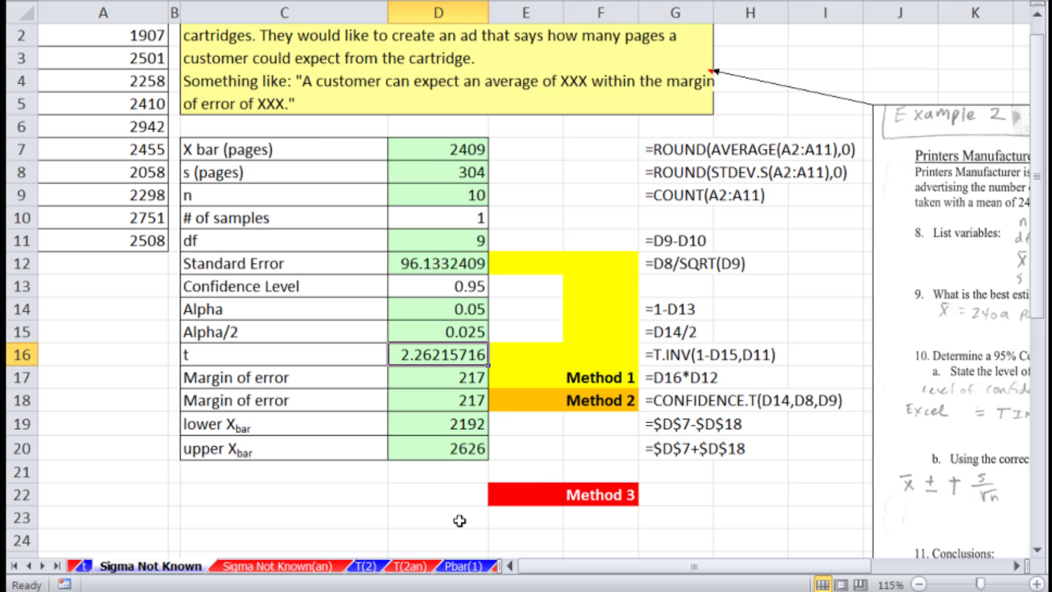
Back in the Excel worksheet, check that Analysis ToolPak is enabled in the list of Excel add-ins.
{"action": "left_click", "coordinate": [460, 521]}
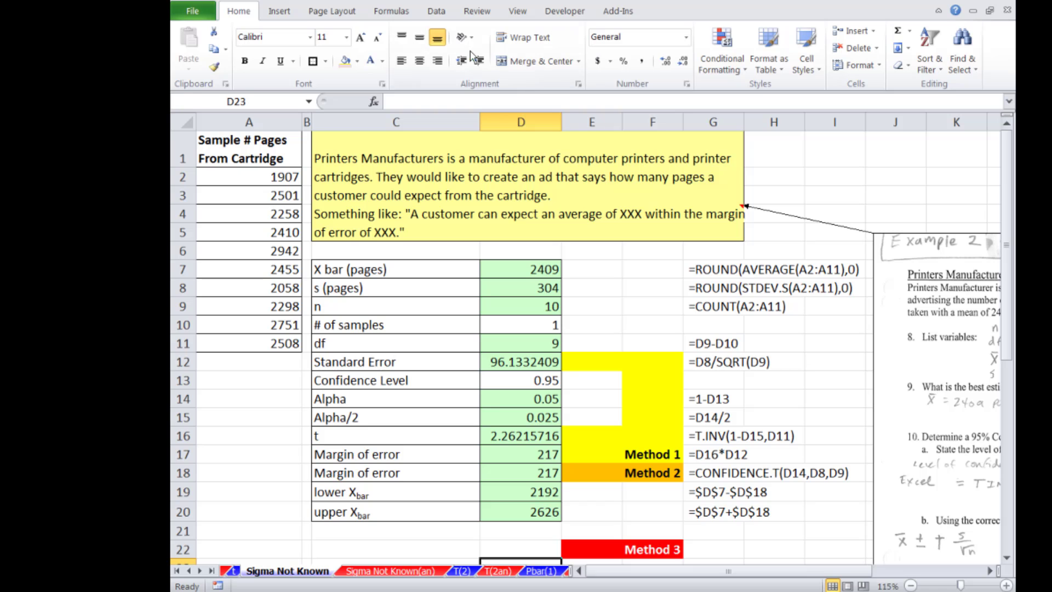
{"action": "left_click", "coordinate": [438, 11]}
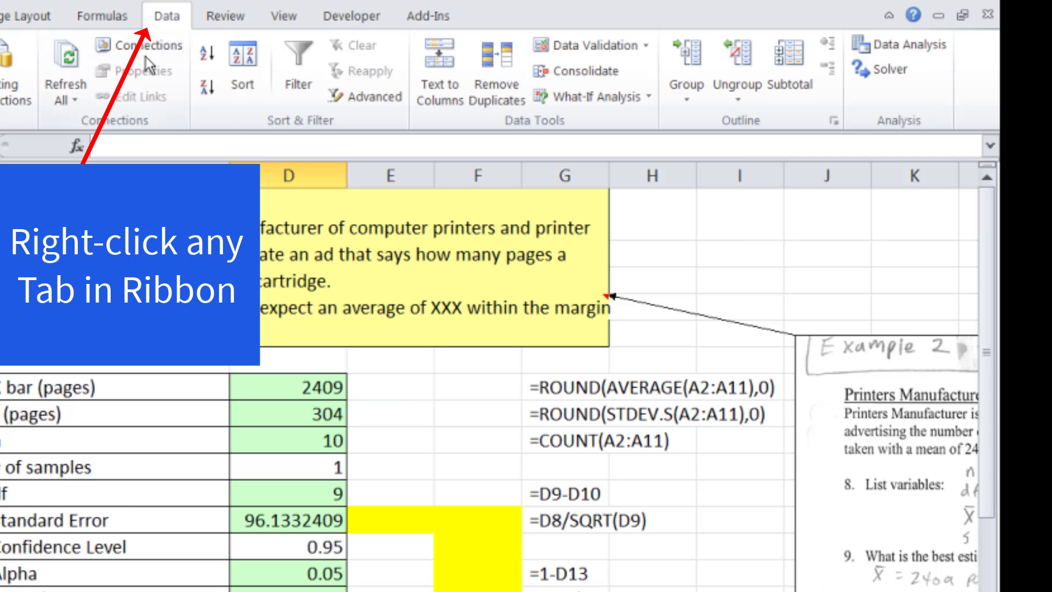
{"action": "right_click", "coordinate": [163, 19]}
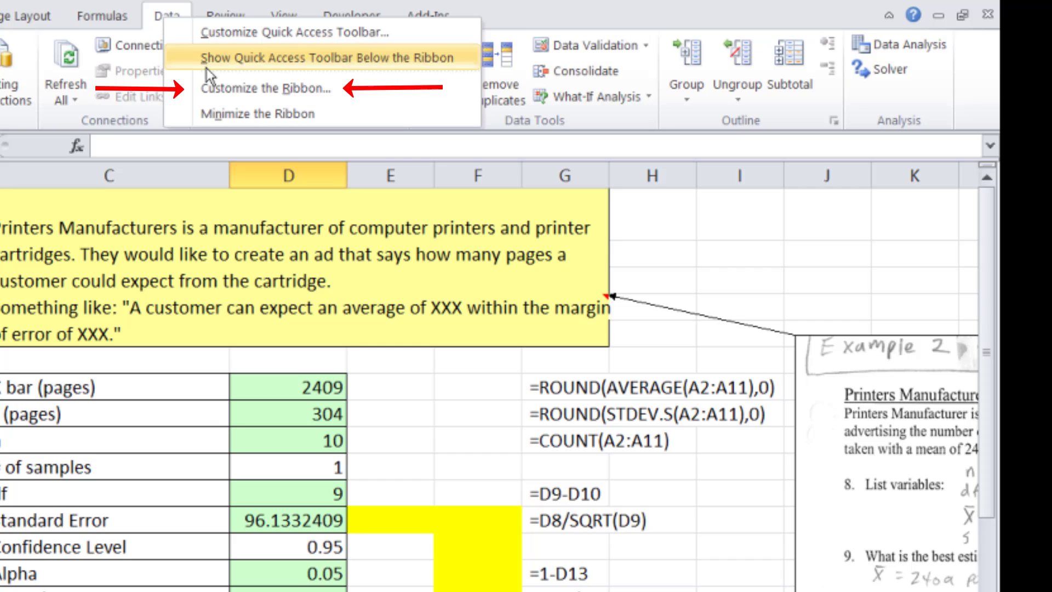
{"action": "left_click", "coordinate": [241, 90]}
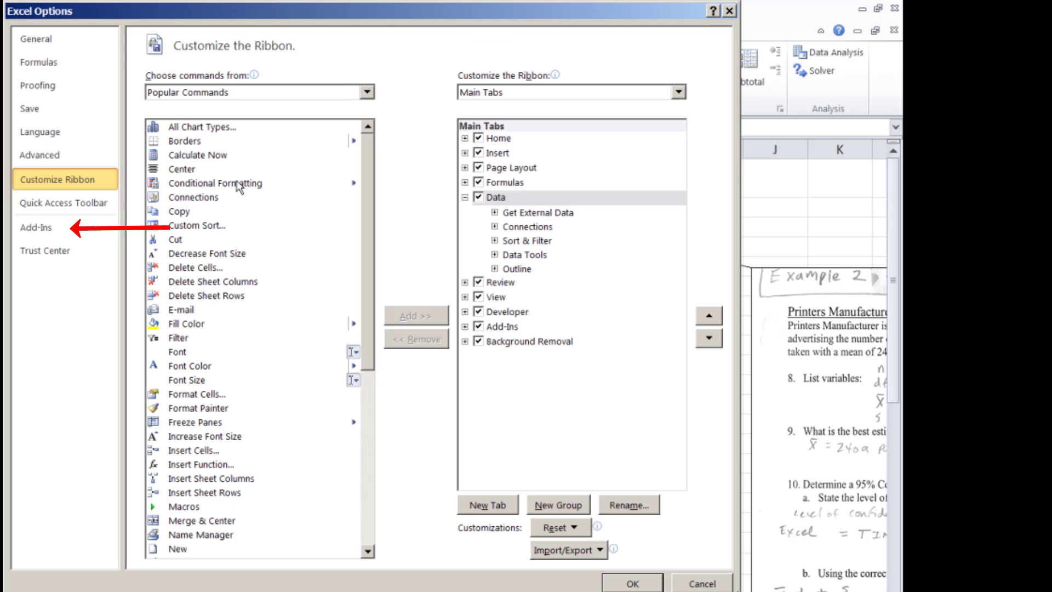
{"action": "left_click", "coordinate": [41, 230]}
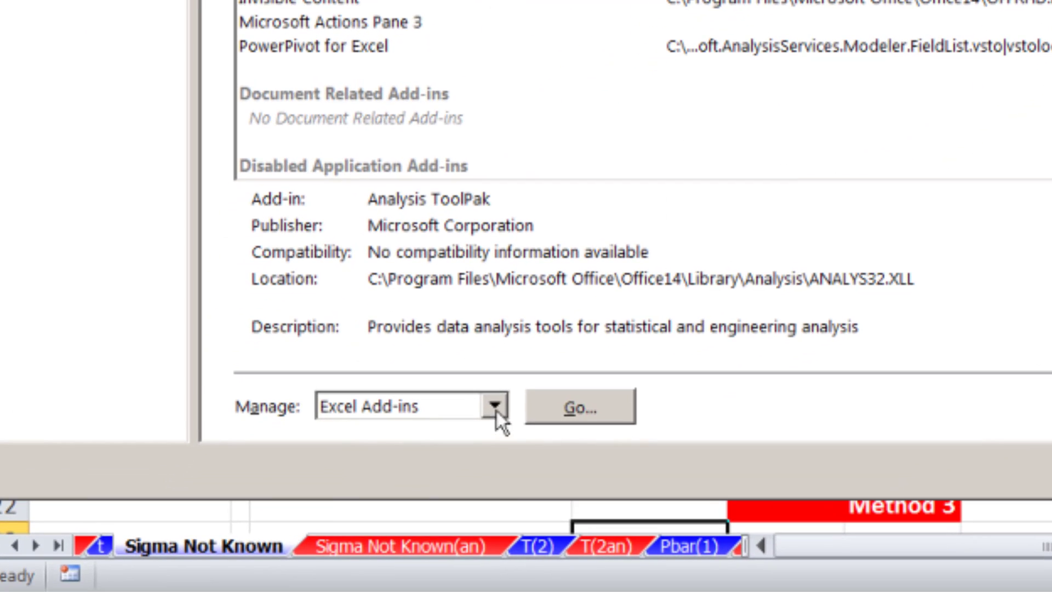
{"action": "left_click", "coordinate": [496, 409]}
{"action": "left_click", "coordinate": [462, 444]}
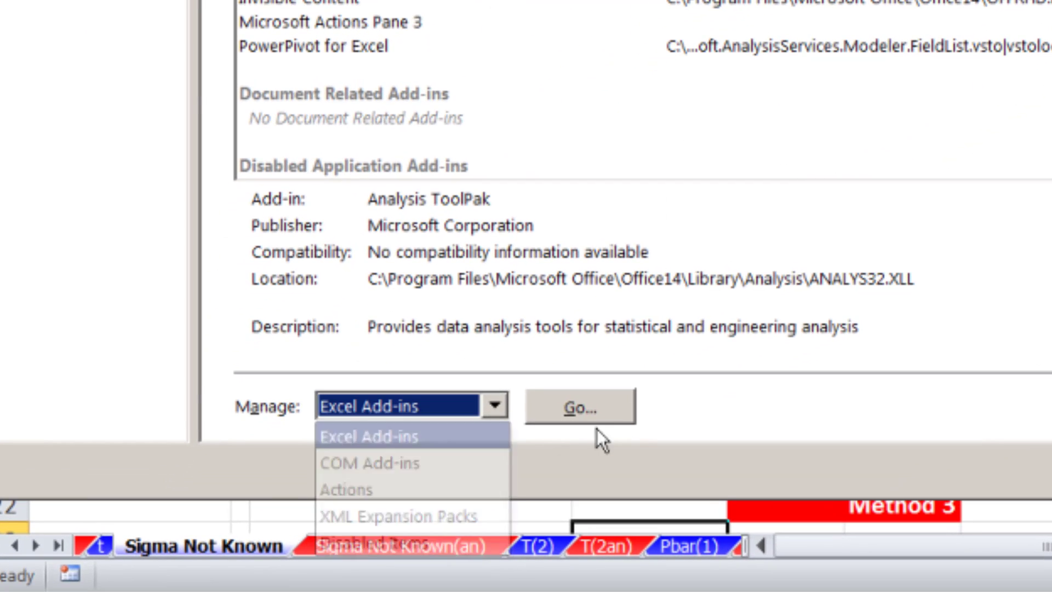
{"action": "left_click", "coordinate": [600, 410]}
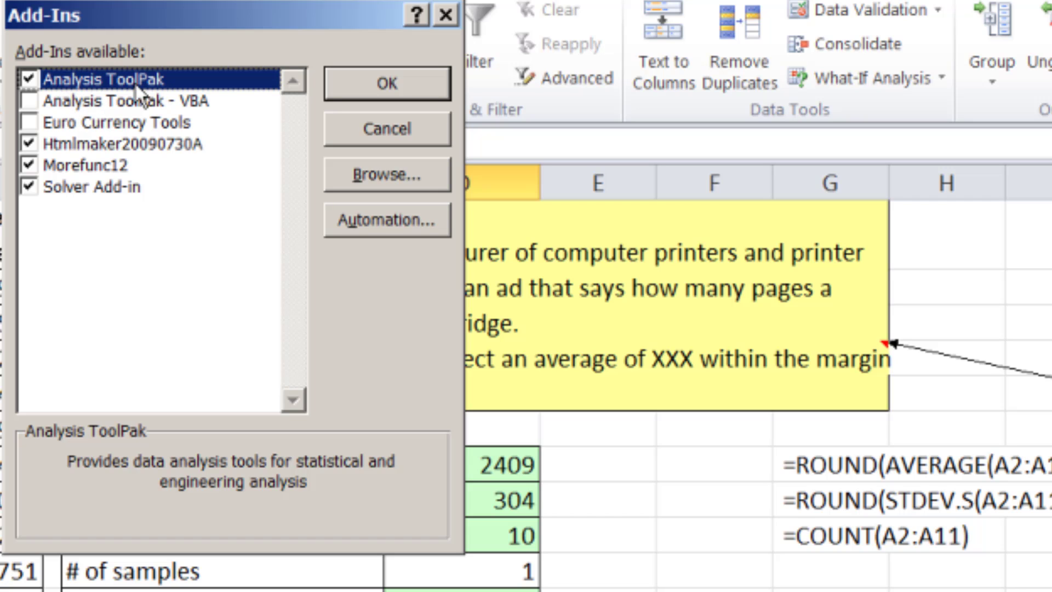
{"action": "key", "text": "Return"}
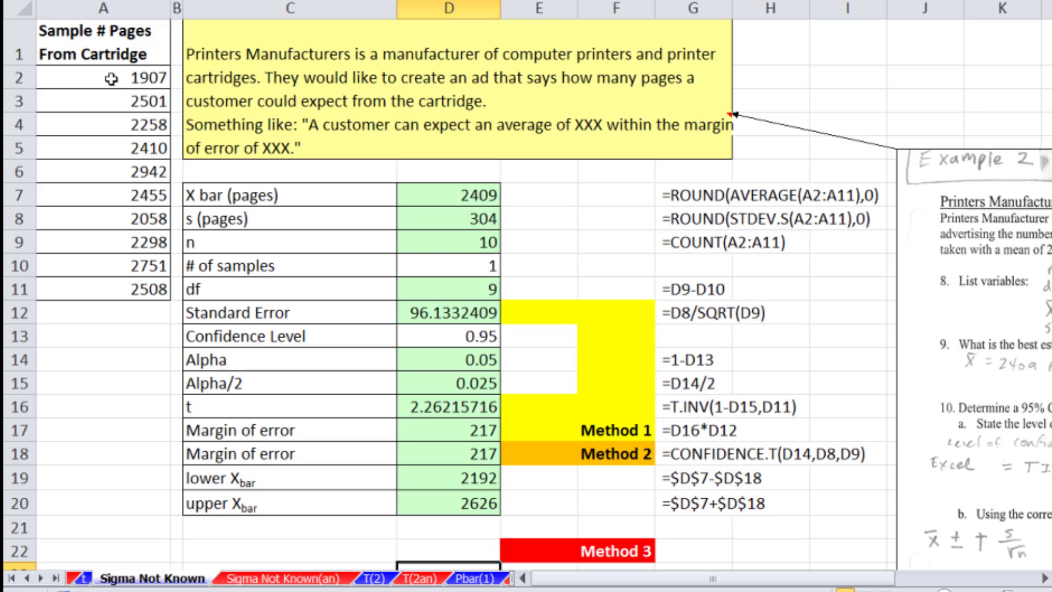
Examine the sample data in A1:A11 and the formula behind the X bar value in D7.
{"action": "left_click_drag", "start_coordinate": [108, 49], "coordinate": [116, 289]}
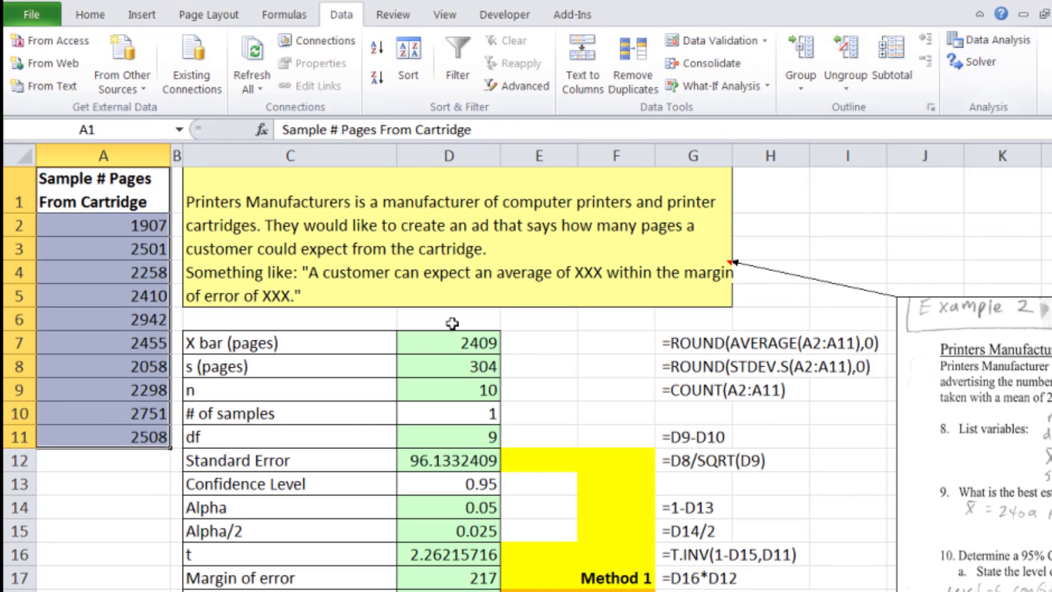
{"action": "double_click", "coordinate": [436, 346]}
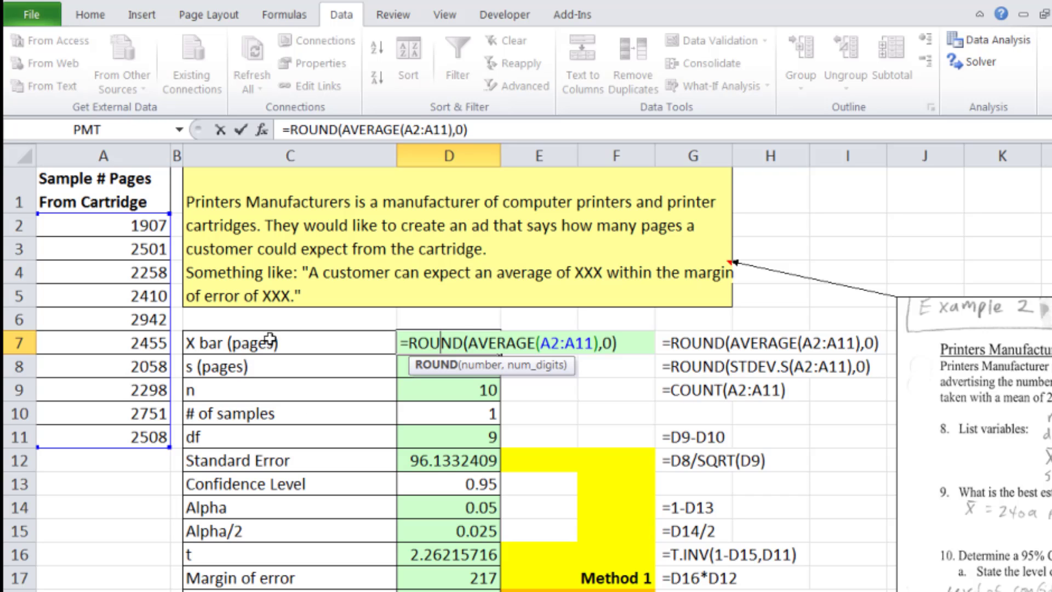
{"action": "key", "text": "Escape"}
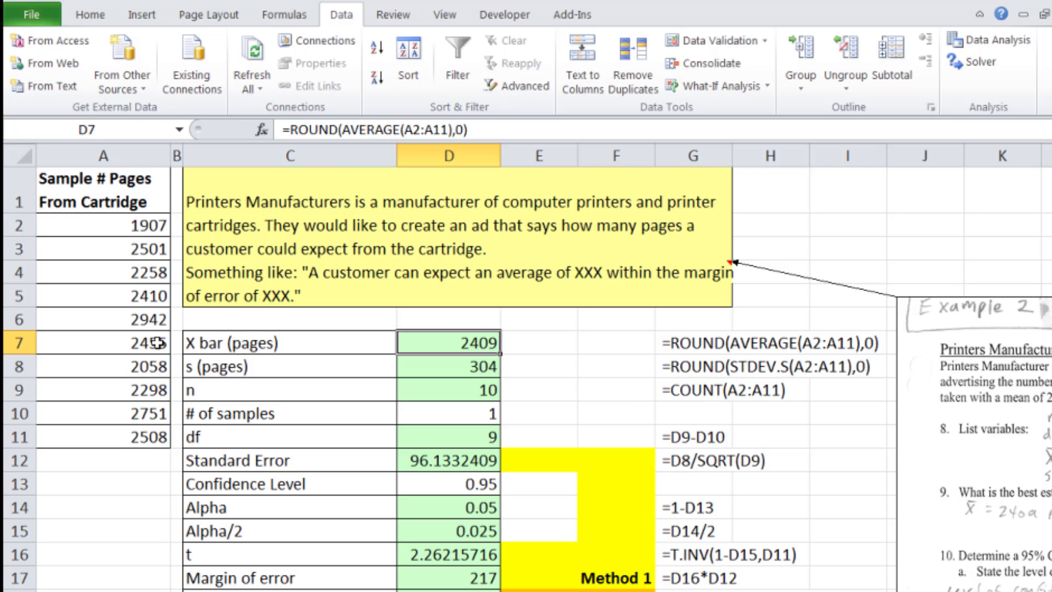
Start the Descriptive Statistics tool from the Data Analysis tools.
{"action": "left_click", "coordinate": [986, 48]}
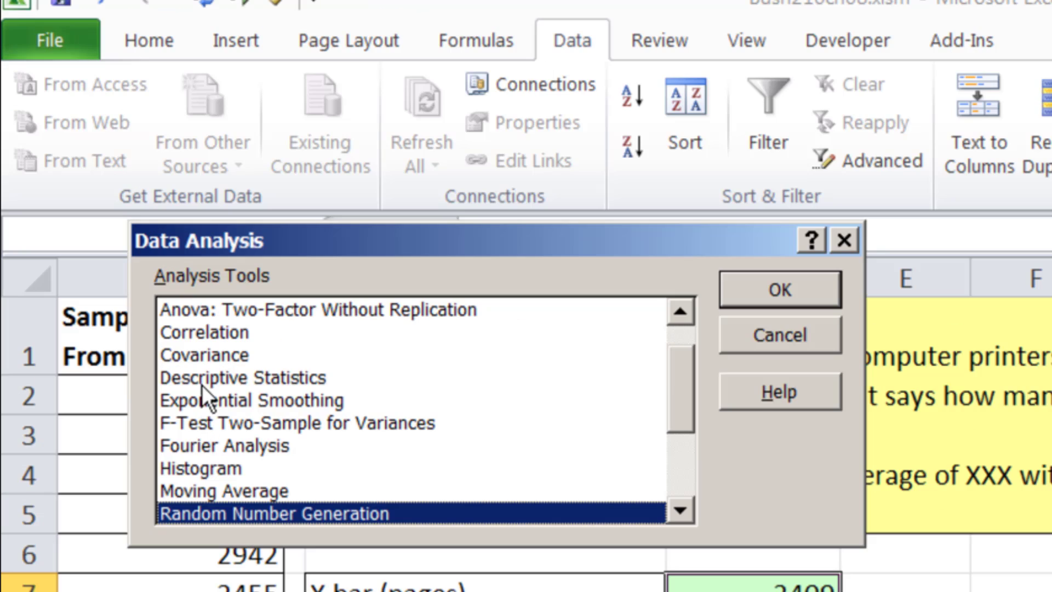
{"action": "left_click", "coordinate": [188, 216]}
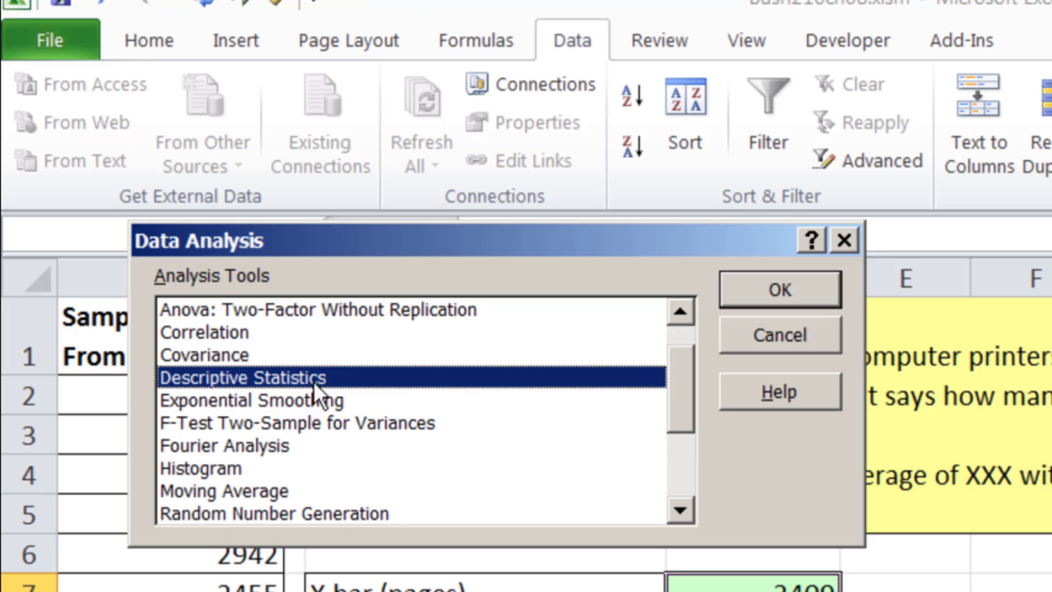
{"action": "left_click", "coordinate": [811, 290]}
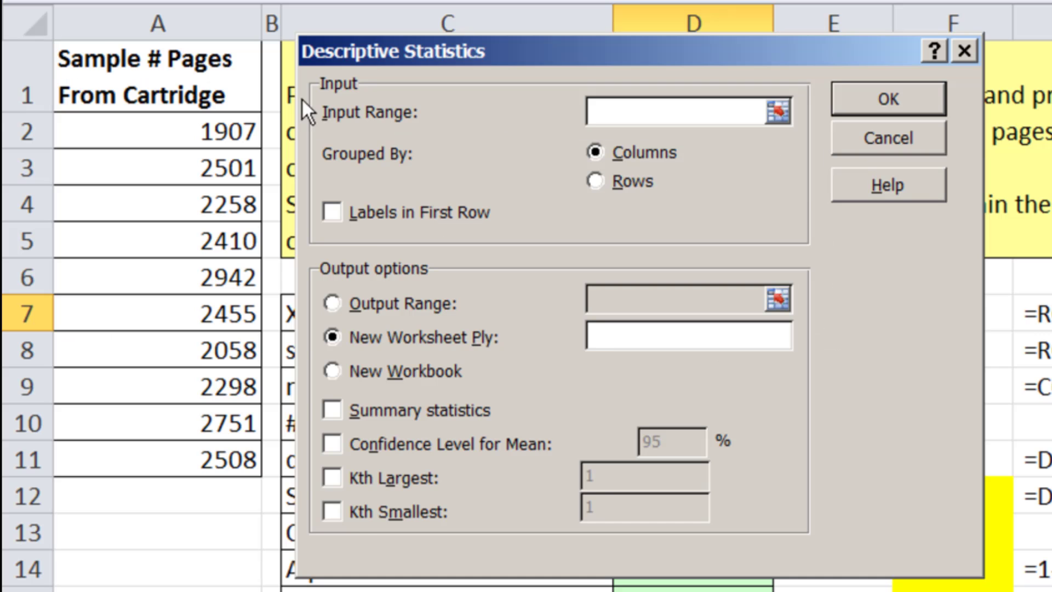
Set the Descriptive Statistics input range to $A$1:$A$11 and treat the first row as labels.
{"action": "left_click", "coordinate": [170, 66]}
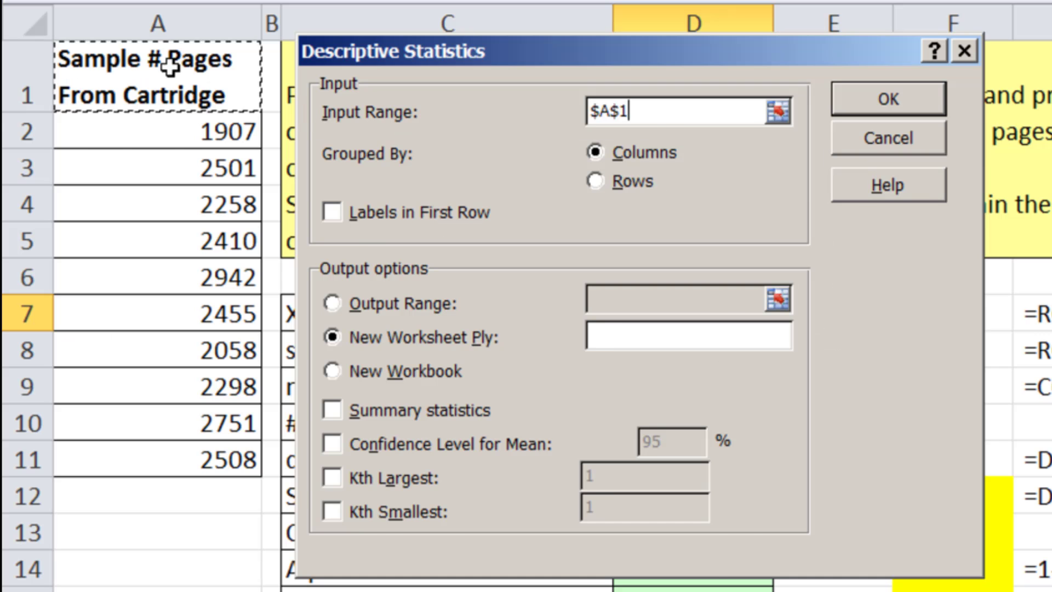
{"action": "left_click_drag", "start_coordinate": [170, 66], "coordinate": [181, 463]}
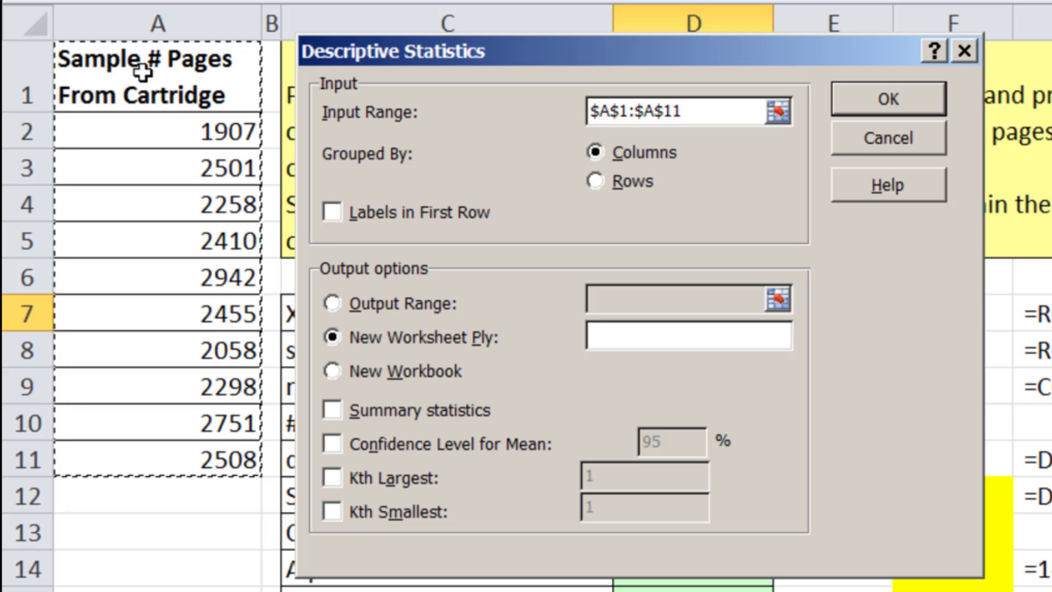
{"action": "left_click", "coordinate": [335, 211]}
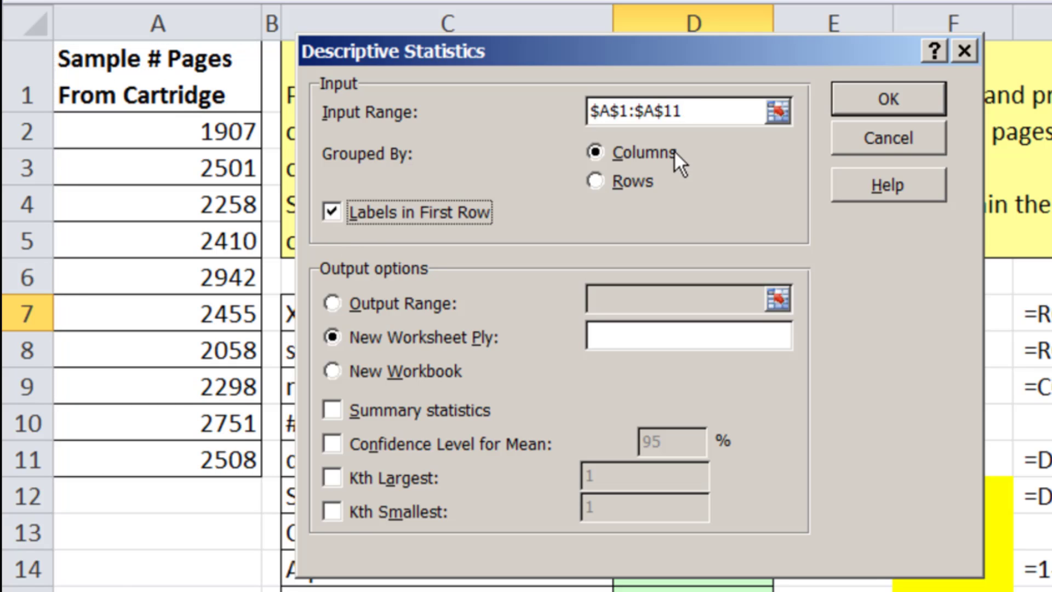
Run Descriptive Statistics with summary statistics and a 95% confidence level for the mean, placing the output at $C$23.
{"action": "left_click", "coordinate": [332, 303]}
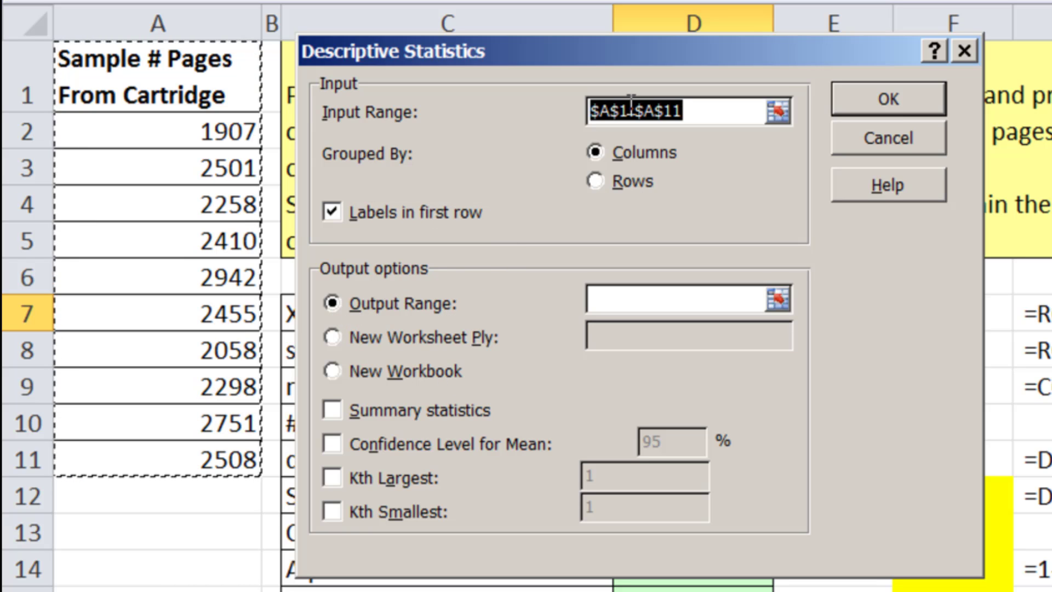
{"action": "left_click", "coordinate": [606, 309]}
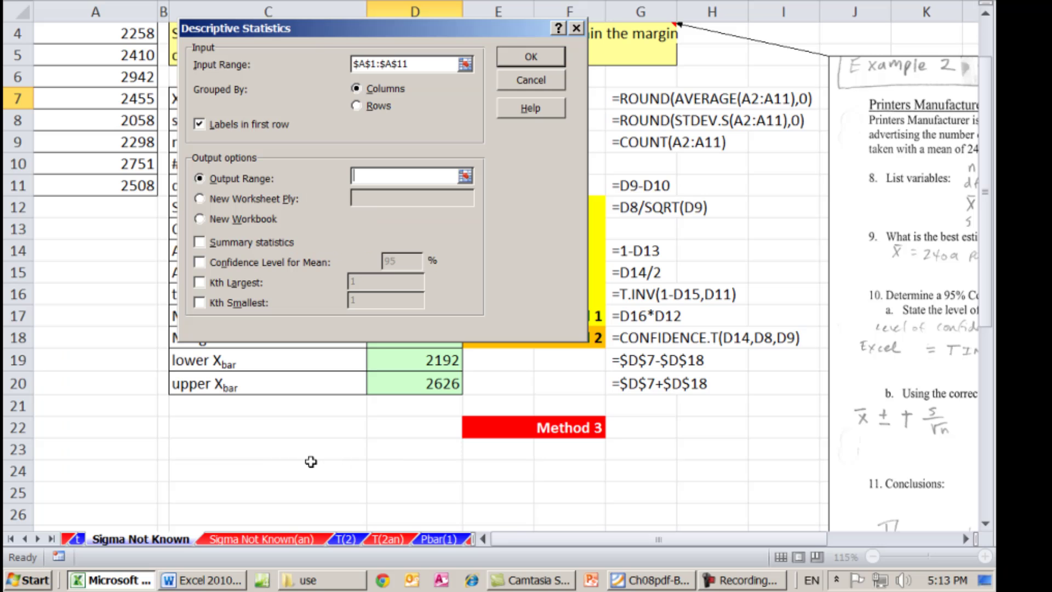
{"action": "left_click", "coordinate": [280, 455]}
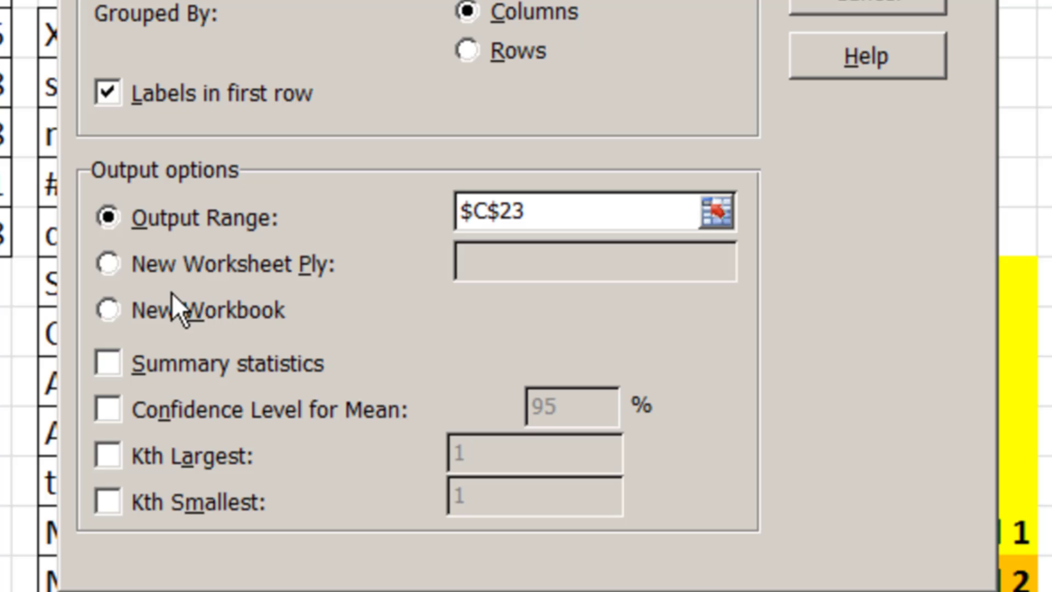
{"action": "left_click", "coordinate": [108, 362]}
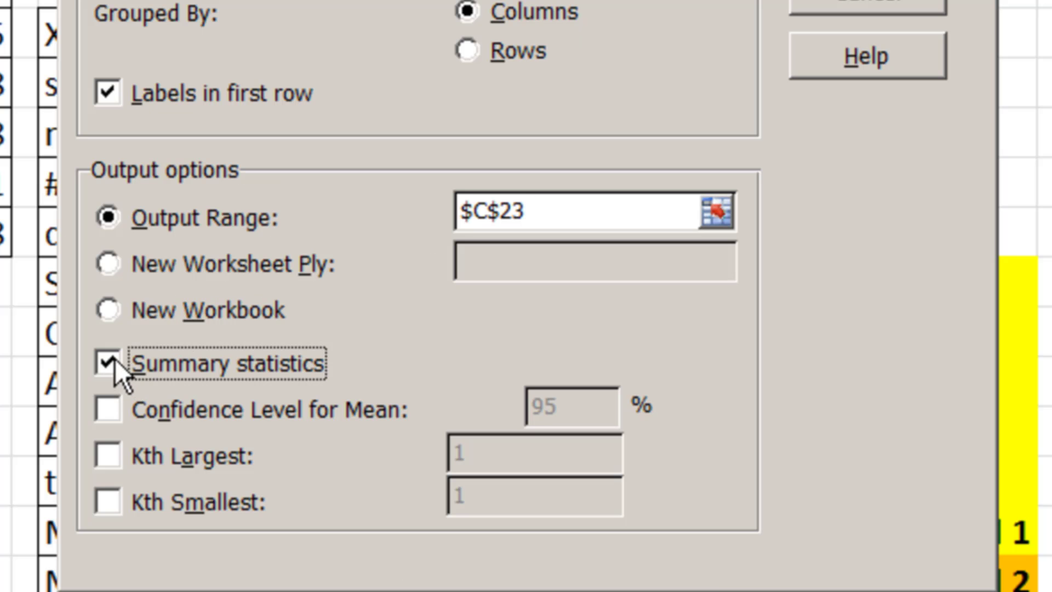
{"action": "left_click", "coordinate": [107, 409]}
{"action": "left_click_drag", "start_coordinate": [566, 392], "coordinate": [477, 411]}
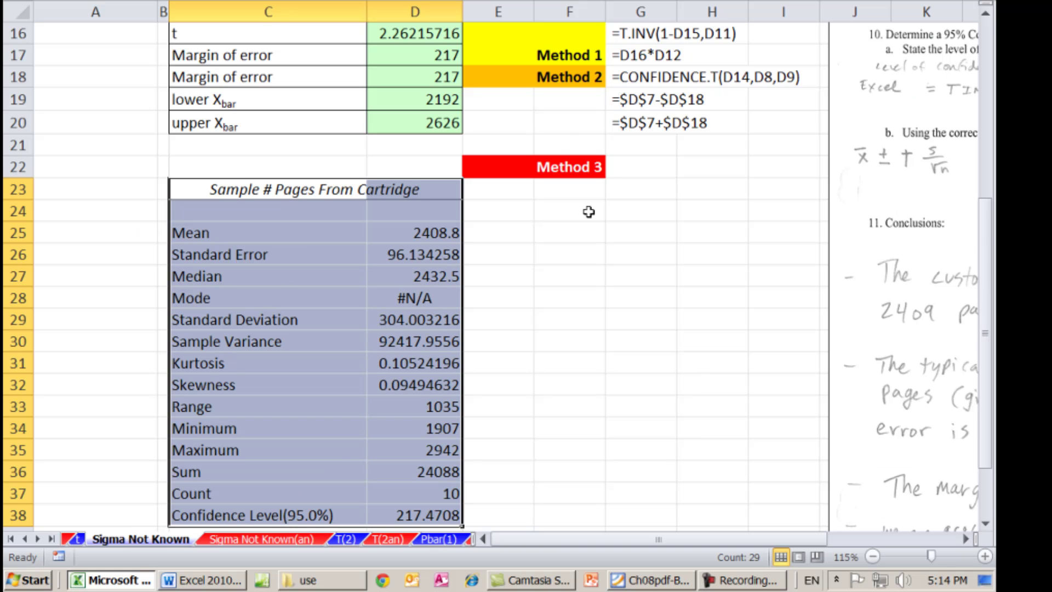
Compare the mean, standard error and confidence level in the Descriptive Statistics output with the values calculated by formula above it.
{"action": "scroll", "coordinate": [841, 262], "scroll_direction": "down", "scroll_amount": 1}
{"action": "left_click", "coordinate": [433, 164]}
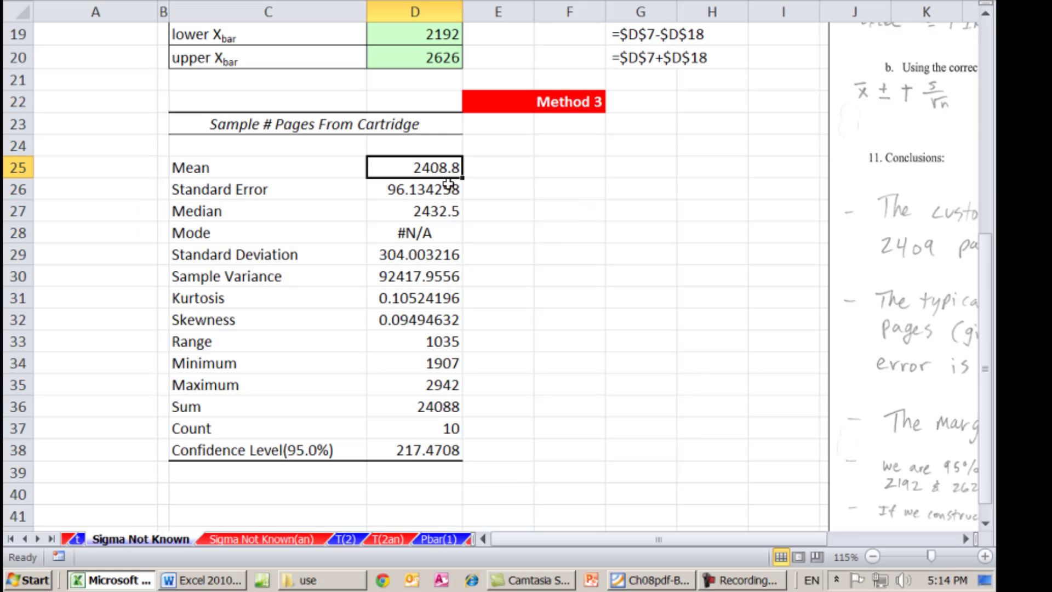
{"action": "left_click", "coordinate": [431, 191]}
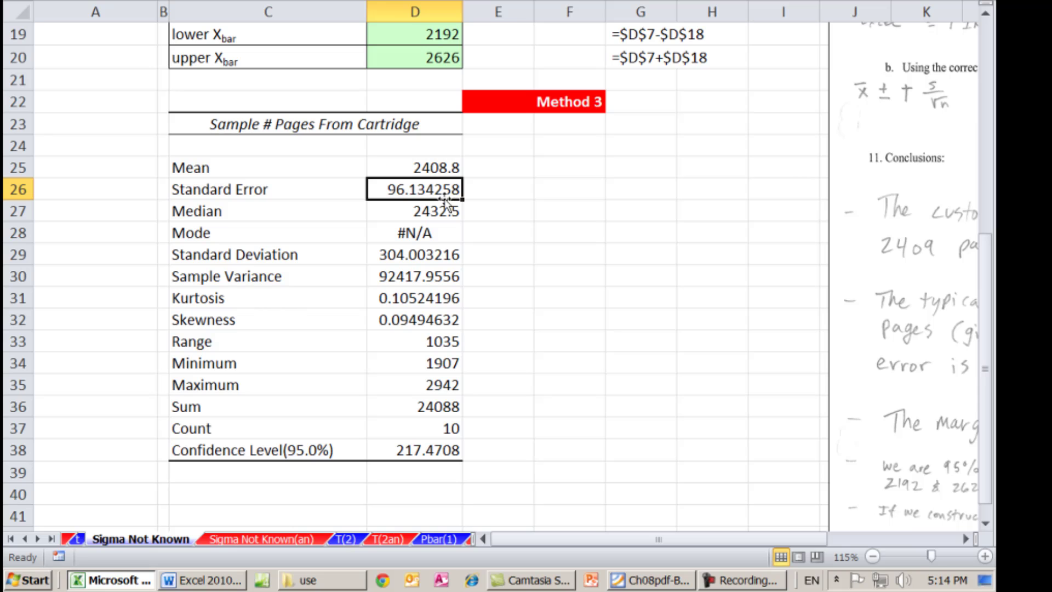
{"action": "scroll", "coordinate": [505, 236], "scroll_direction": "up", "scroll_amount": 3}
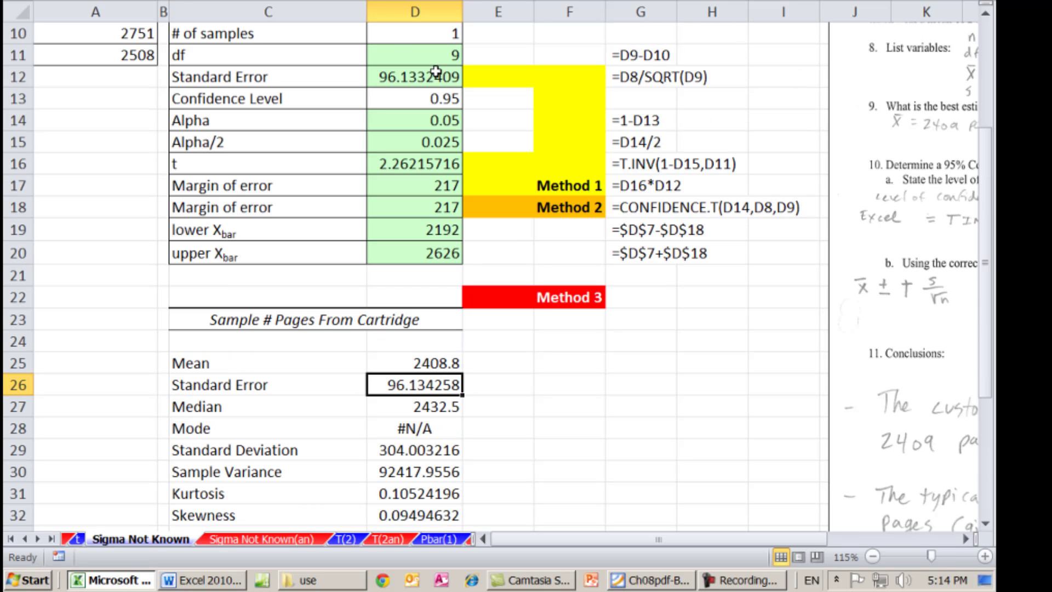
{"action": "scroll", "coordinate": [469, 367], "scroll_direction": "up", "scroll_amount": 1}
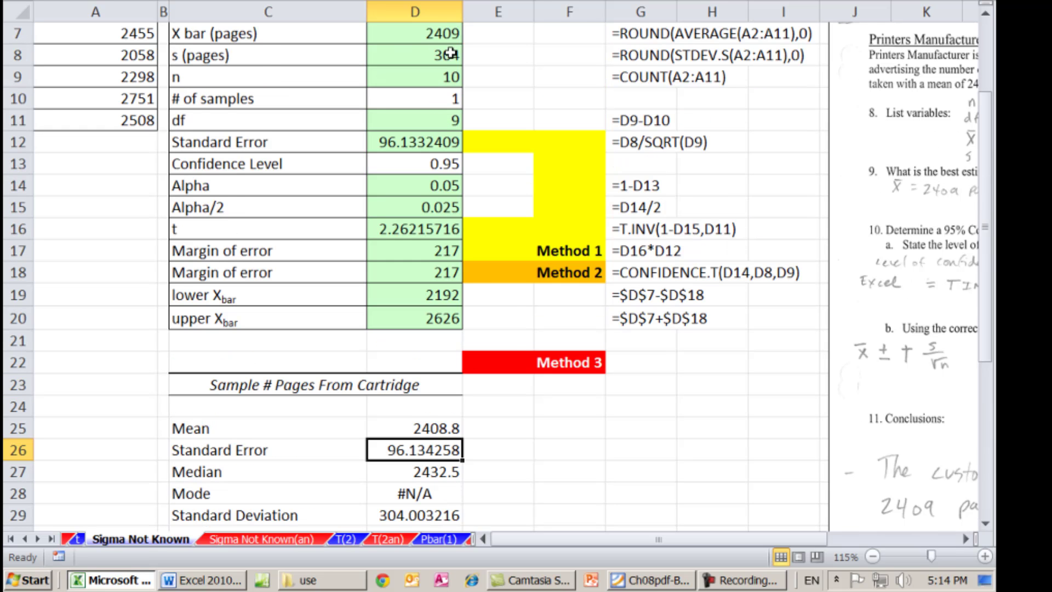
{"action": "scroll", "coordinate": [504, 388], "scroll_direction": "down", "scroll_amount": 3}
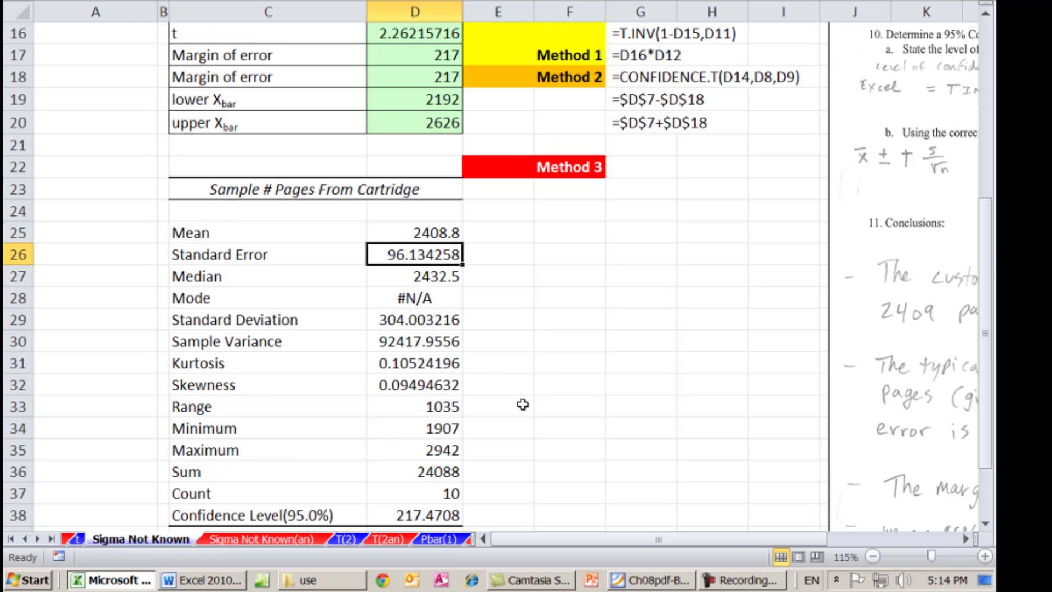
{"action": "scroll", "coordinate": [521, 404], "scroll_direction": "down", "scroll_amount": 2}
{"action": "scroll", "coordinate": [528, 409], "scroll_direction": "up", "scroll_amount": 1}
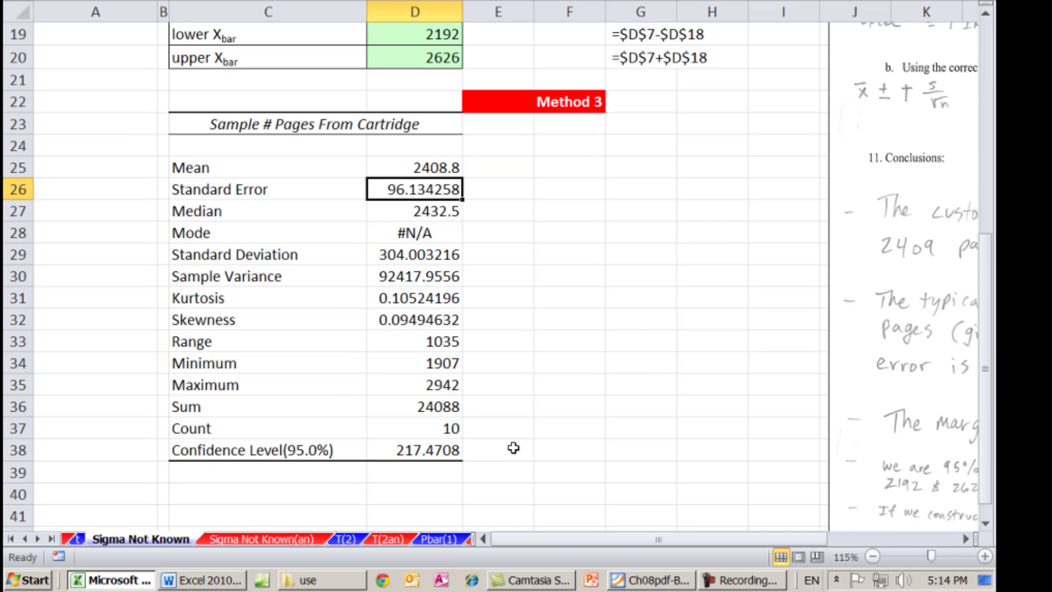
{"action": "scroll", "coordinate": [537, 442], "scroll_direction": "down", "scroll_amount": 1}
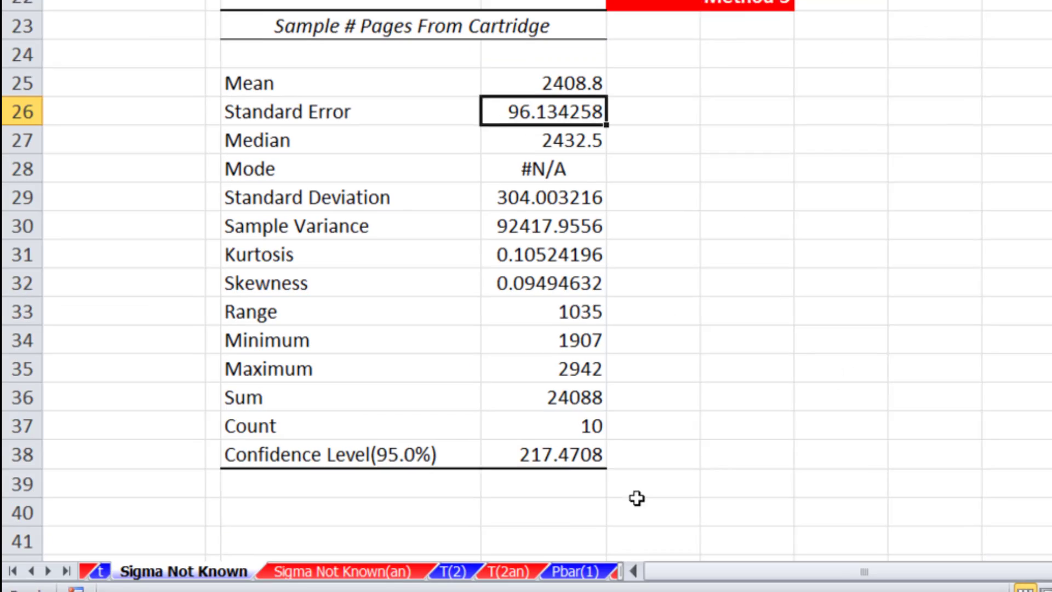
Below the Descriptive Statistics output, label C40 "Lower Limit" and C41 "Upper Limit".
{"action": "left_click", "coordinate": [350, 430]}
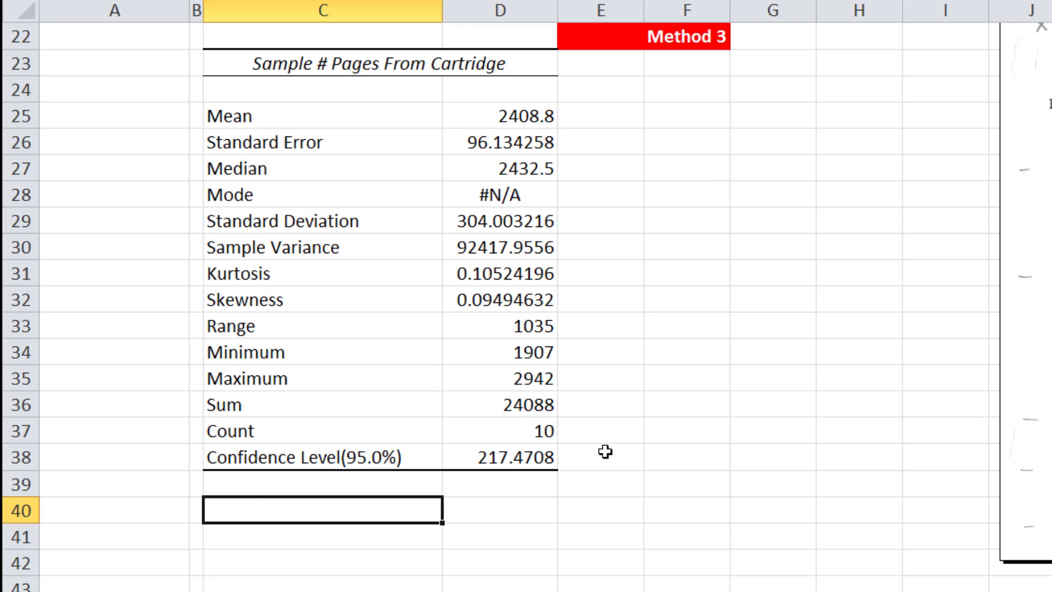
{"action": "type", "text": "Lower Limit"}
{"action": "key", "text": "Return"}
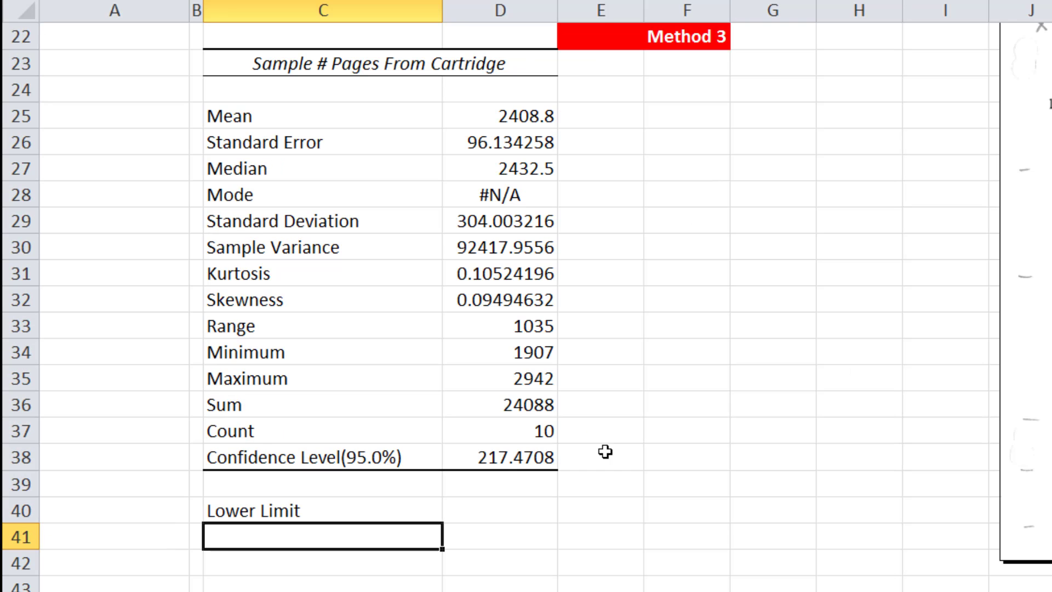
{"action": "type", "text": "Upper Li"}
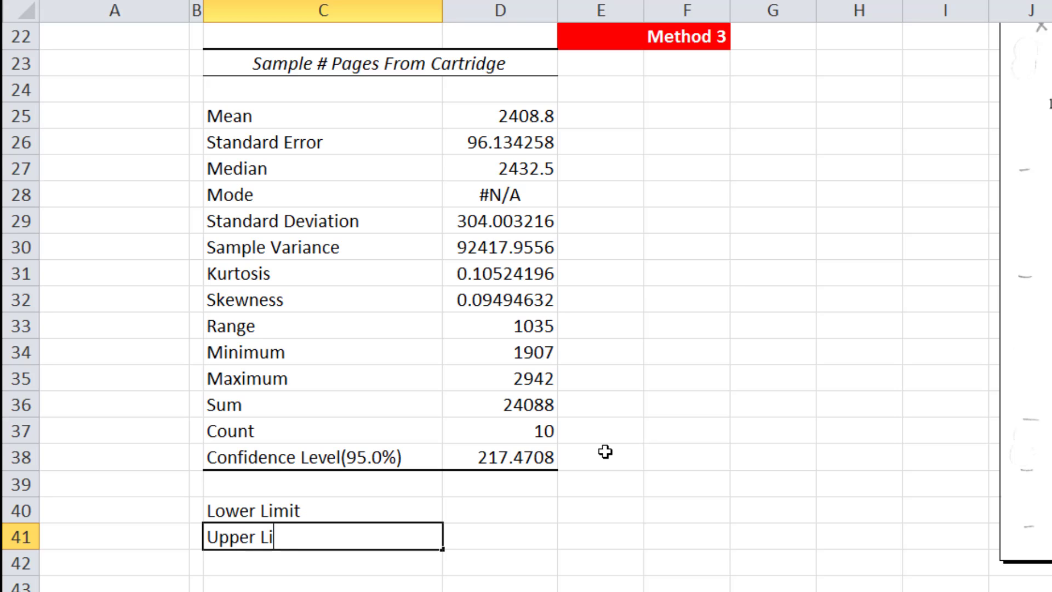
{"action": "type", "text": "mit"}
Calculate the lower limit in D40 as the mean minus the margin of error, =D25-D38.
{"action": "left_click", "coordinate": [480, 517]}
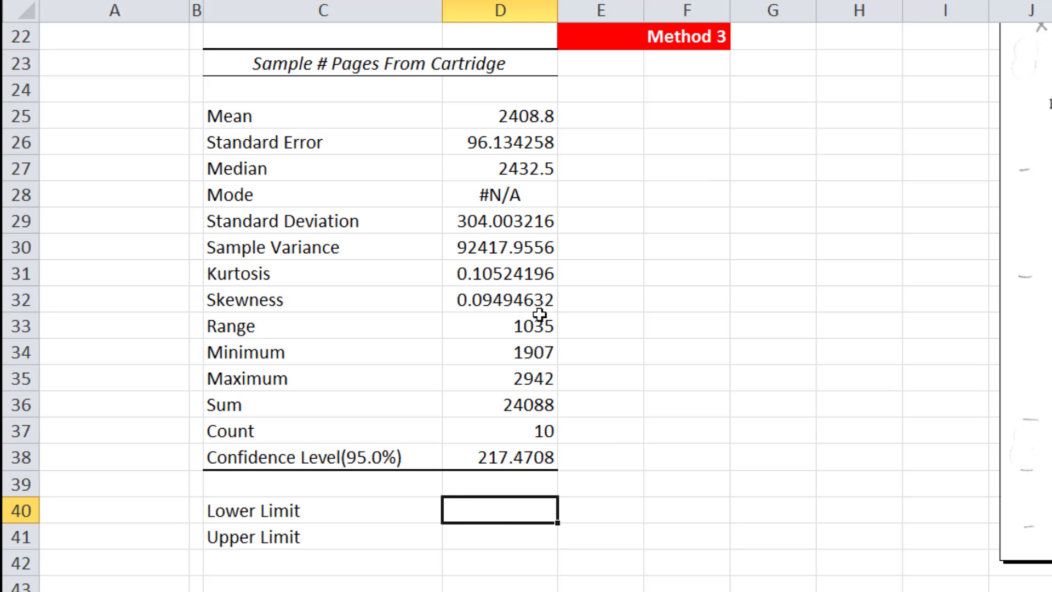
{"action": "type", "text": "="}
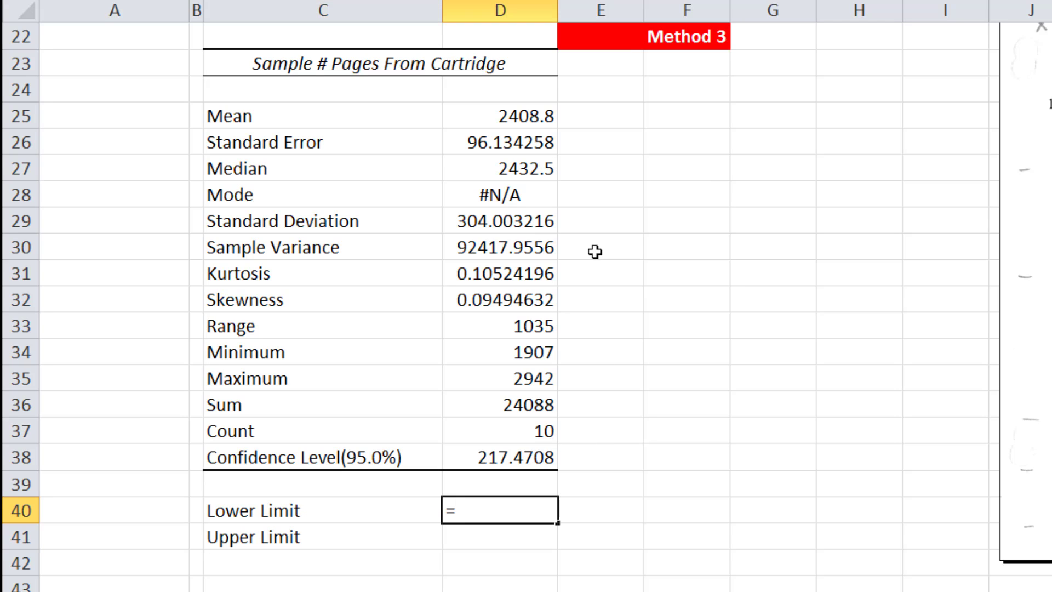
{"action": "left_click", "coordinate": [528, 112]}
{"action": "type", "text": "-"}
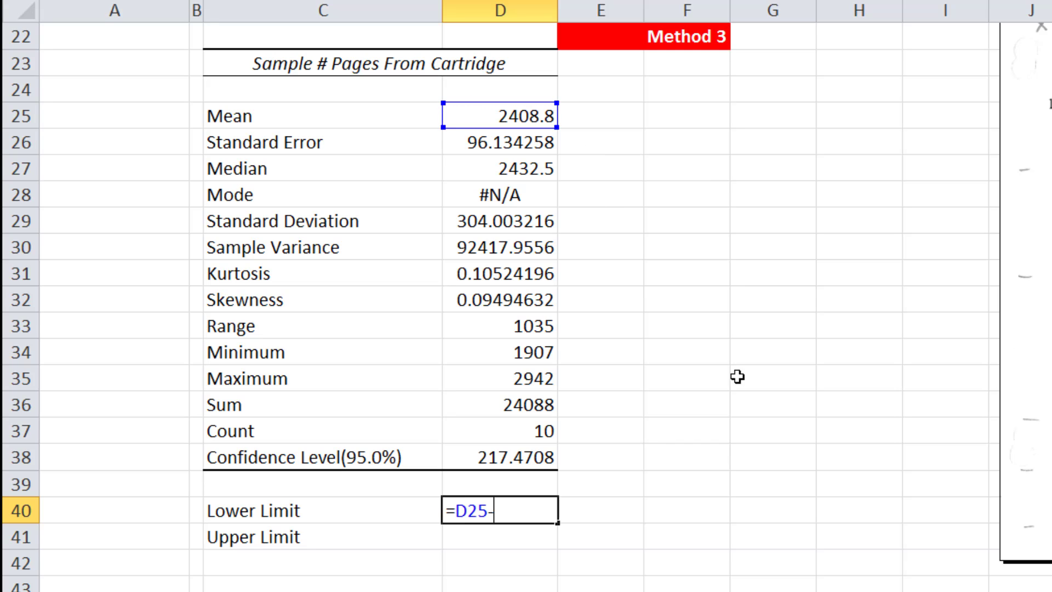
{"action": "left_click", "coordinate": [536, 456]}
{"action": "key", "text": "Return"}
Calculate the upper limit in D41 as the mean plus the margin of error, =D25+D38.
{"action": "type", "text": "="}
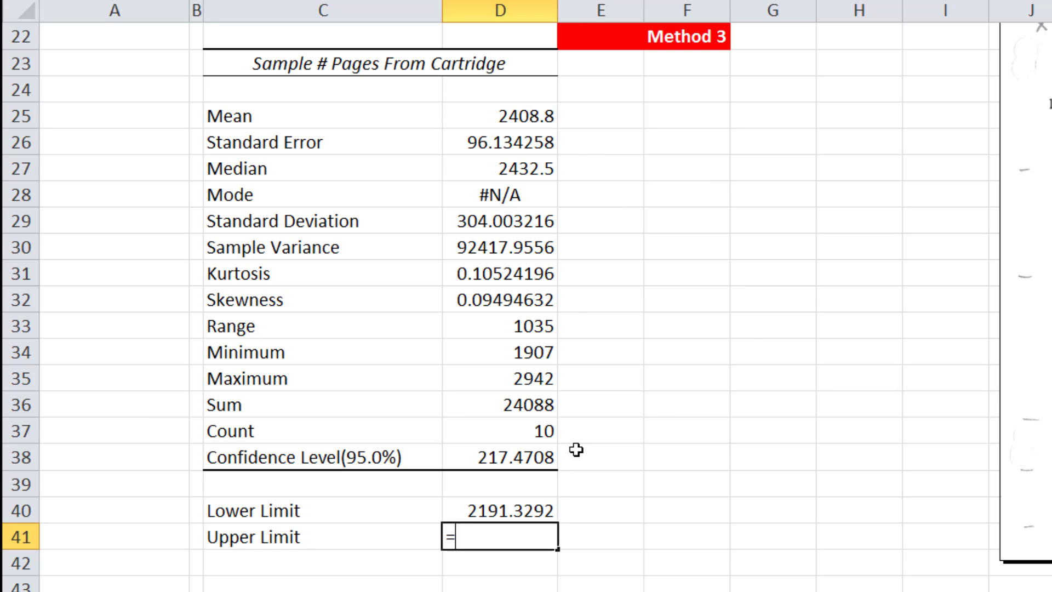
{"action": "left_click", "coordinate": [503, 114]}
{"action": "type", "text": "+"}
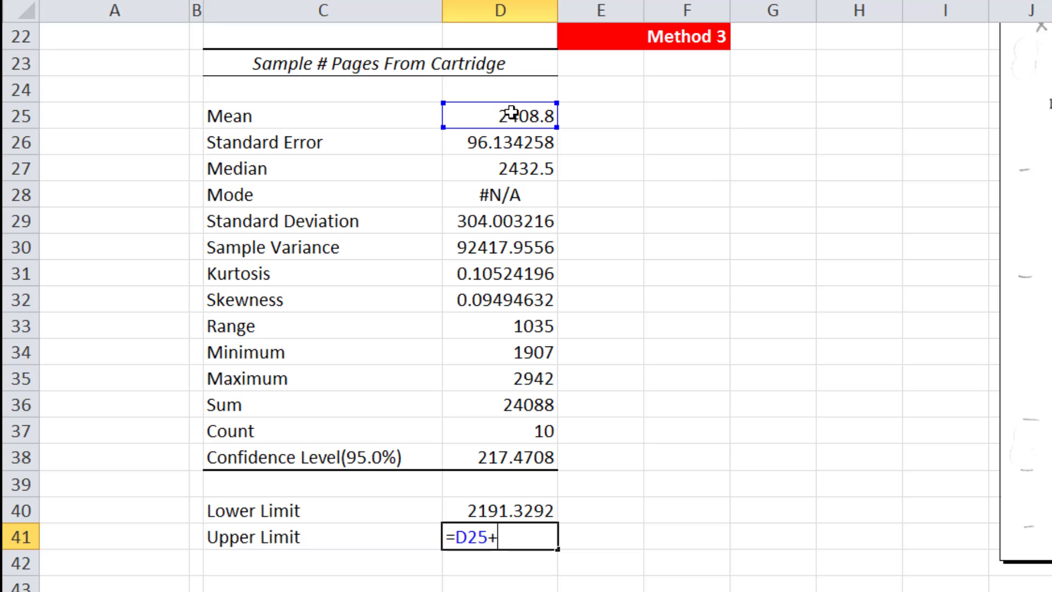
{"action": "left_click", "coordinate": [534, 461]}
{"action": "key", "text": "Return"}
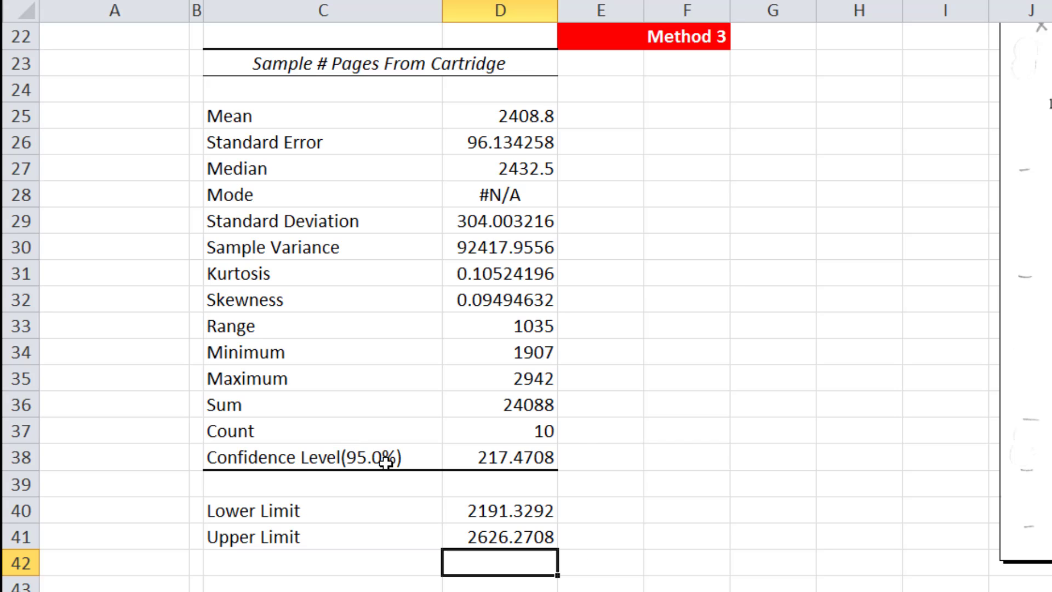
Remove the lead-in "Something like:" and the opening quotation mark from the conclusion sentence in C43.
{"action": "left_click", "coordinate": [512, 463]}
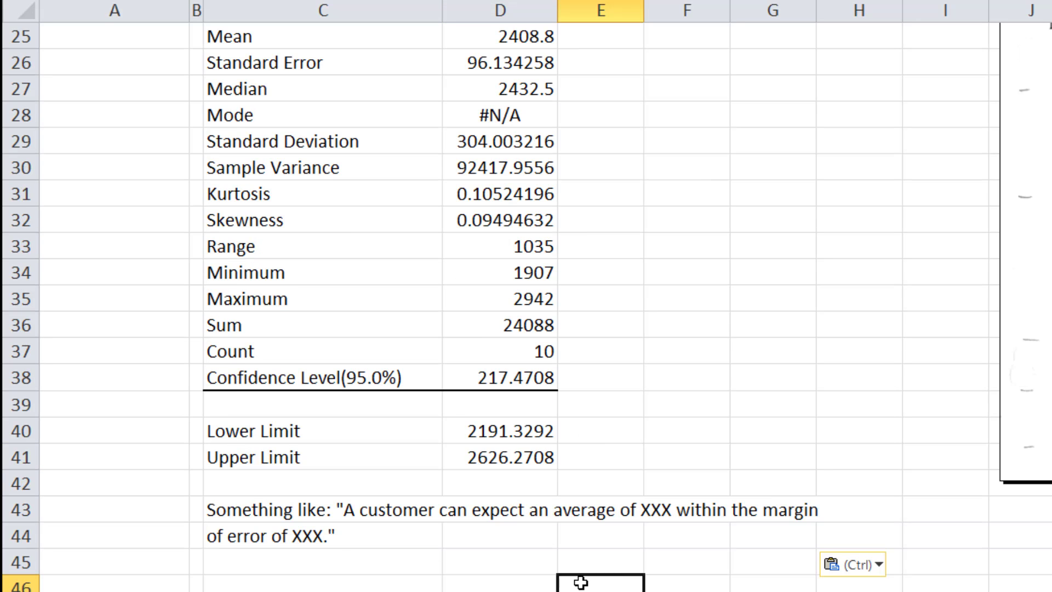
{"action": "double_click", "coordinate": [337, 510]}
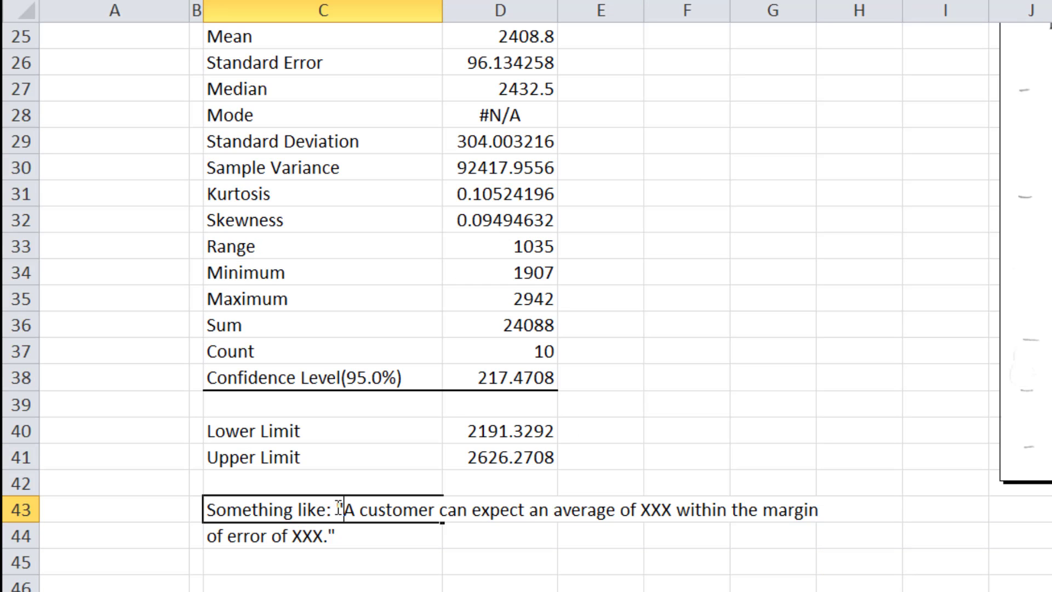
{"action": "left_click_drag", "start_coordinate": [337, 510], "coordinate": [88, 490]}
{"action": "key", "text": "Delete"}
{"action": "key", "text": "Delete"}
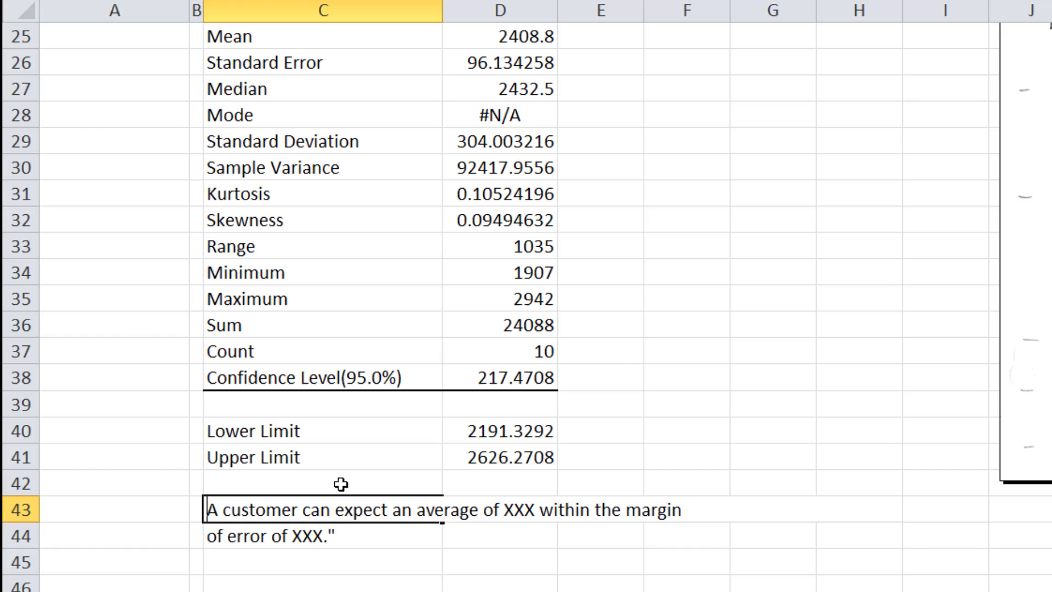
Fill in the conclusion's placeholders with 2409 for the average in C43 and "217 pages" for the margin of error in C44.
{"action": "double_click", "coordinate": [517, 510]}
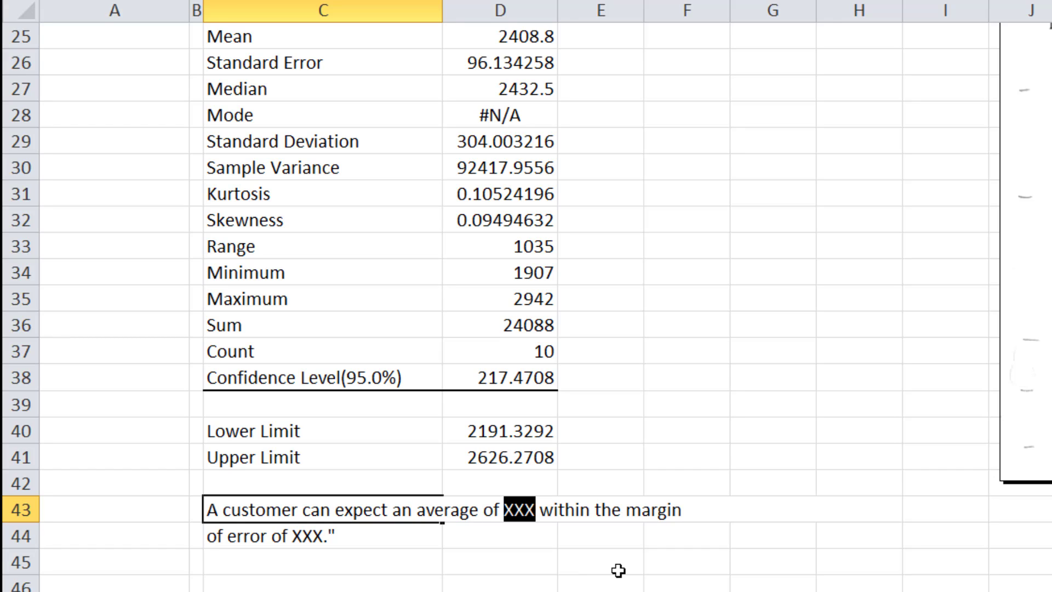
{"action": "type", "text": "2"}
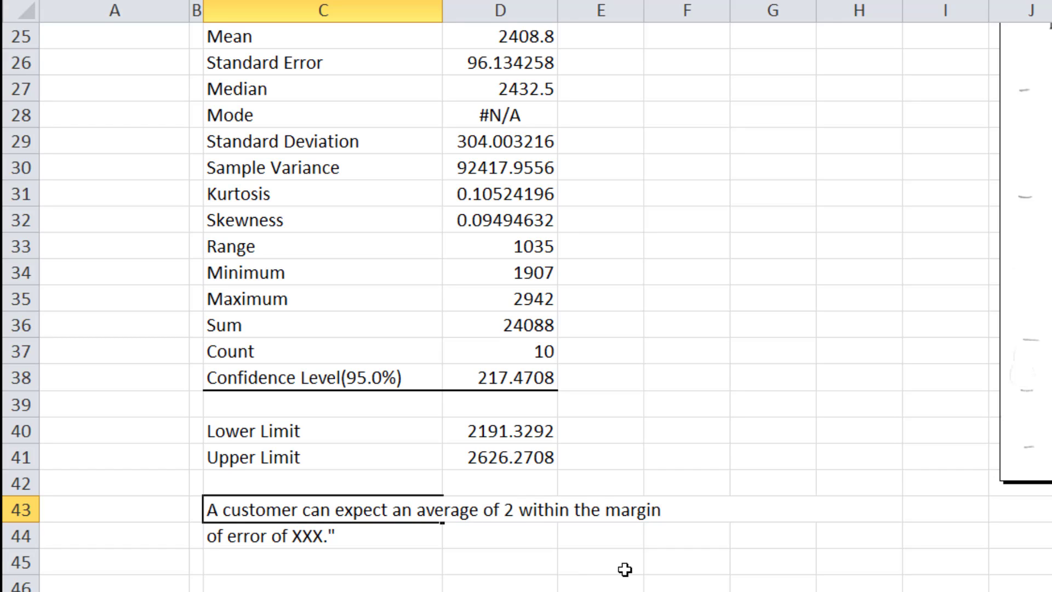
{"action": "type", "text": "409"}
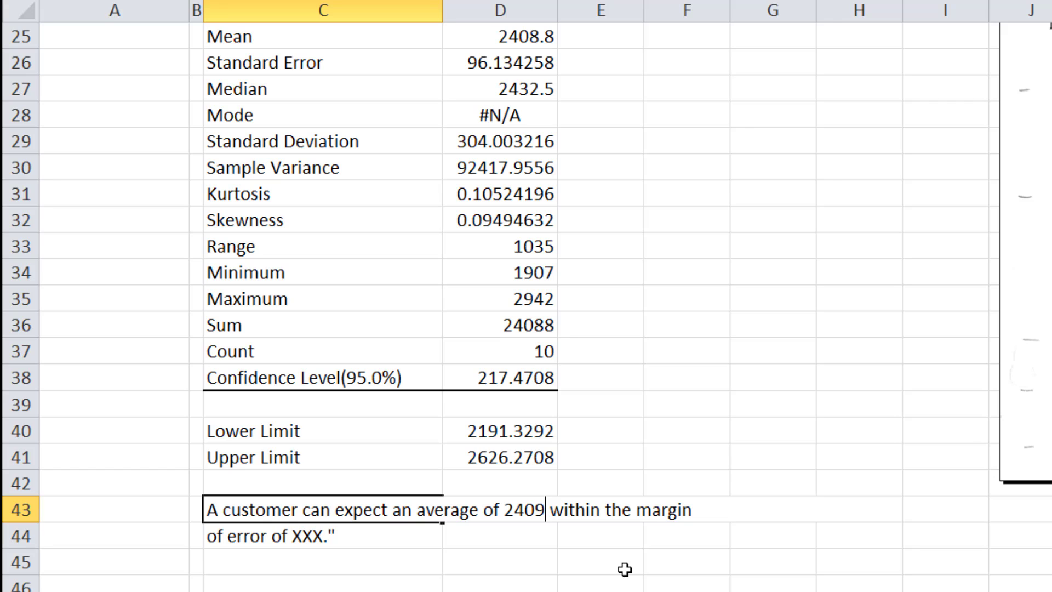
{"action": "left_click", "coordinate": [295, 537]}
{"action": "left_click_drag", "start_coordinate": [295, 538], "coordinate": [384, 554]}
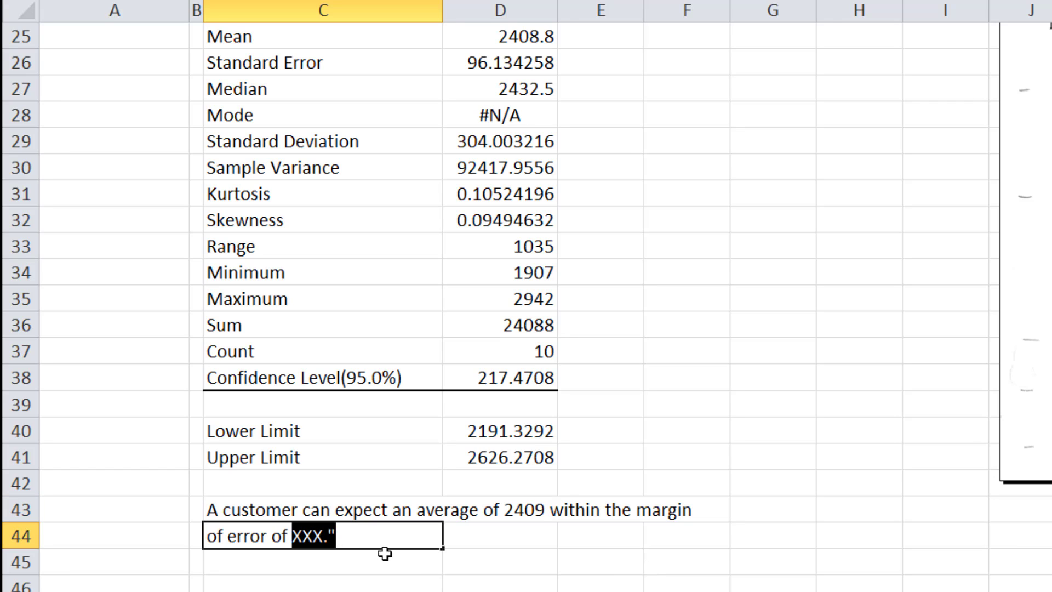
{"action": "type", "text": "217 pages"}
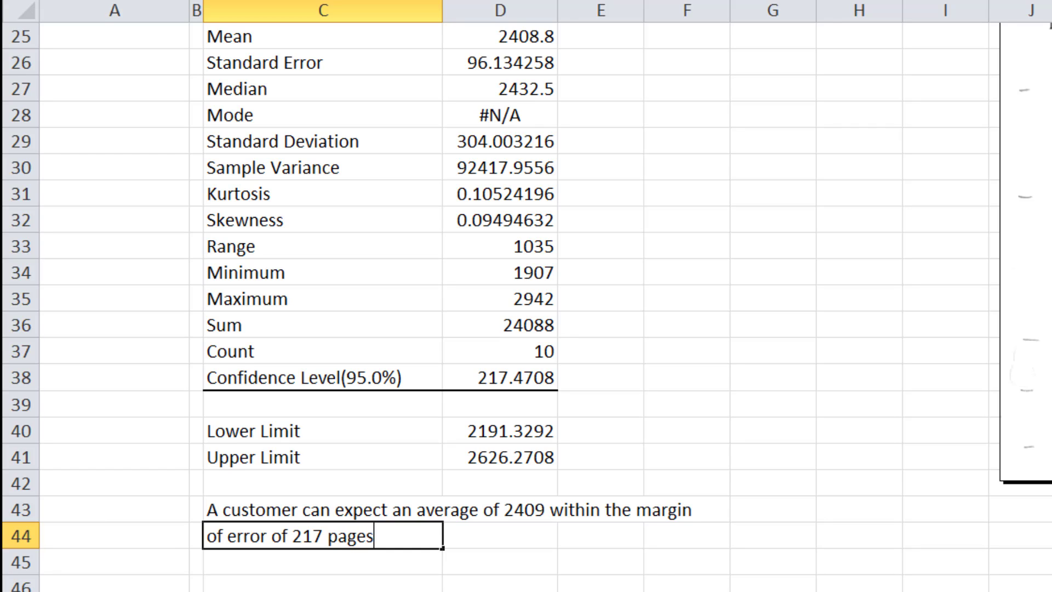
Insert the word "pages" after 2409 in the conclusion sentence in C43.
{"action": "double_click", "coordinate": [550, 510]}
{"action": "type", "text": "pages"}
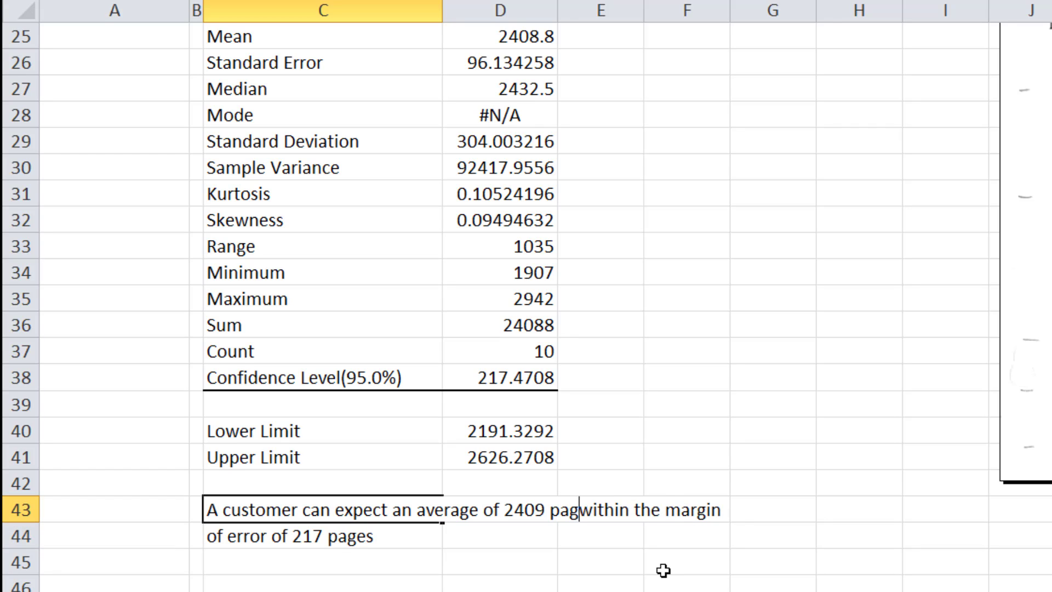
{"action": "left_click", "coordinate": [560, 578]}
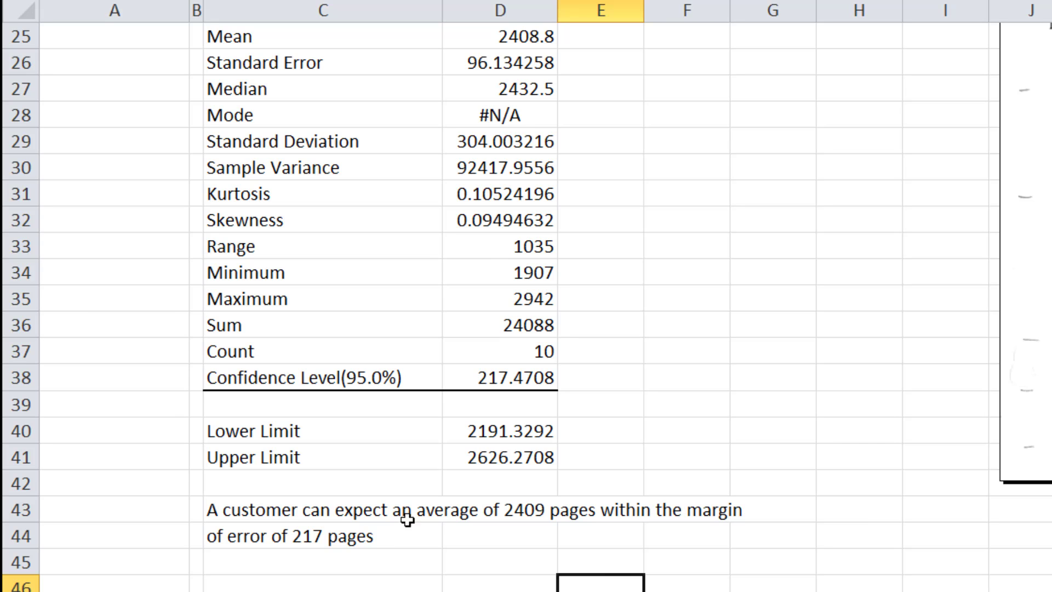
{"action": "left_click", "coordinate": [486, 538]}
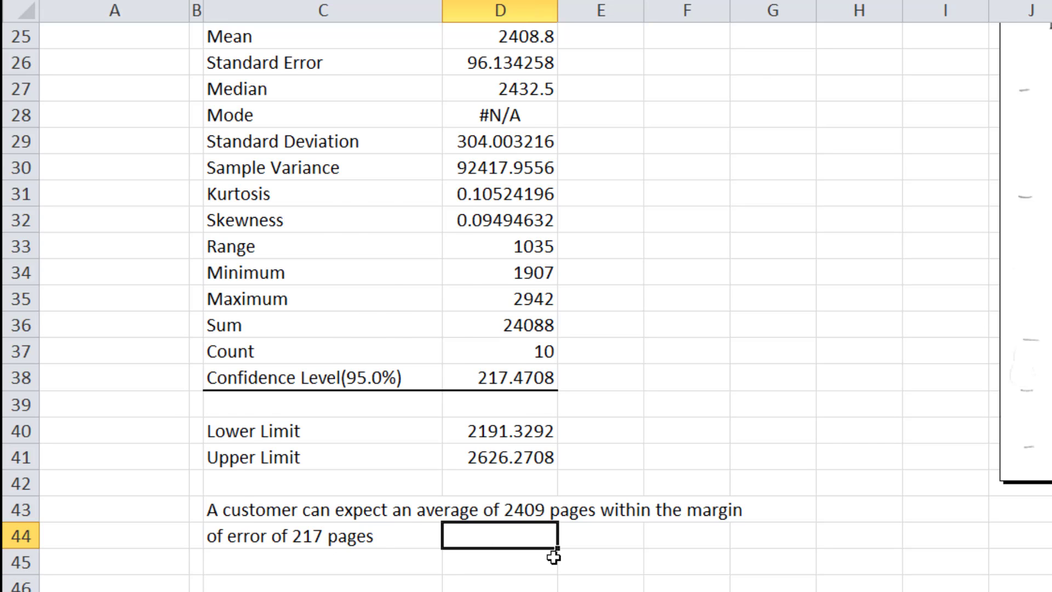
On the restaurant rating sheet, calculate the sample size n in D4 with =COUNT(A5:A54).
{"action": "scroll", "coordinate": [554, 557], "scroll_direction": "up", "scroll_amount": 8}
{"action": "left_click", "coordinate": [543, 313]}
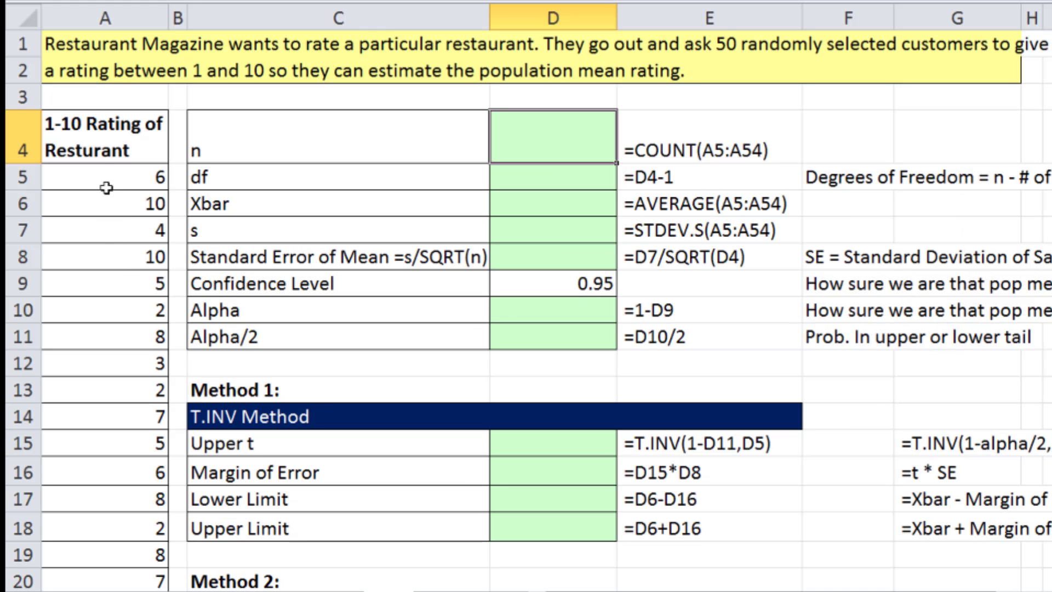
{"action": "left_click_drag", "start_coordinate": [104, 171], "coordinate": [94, 380]}
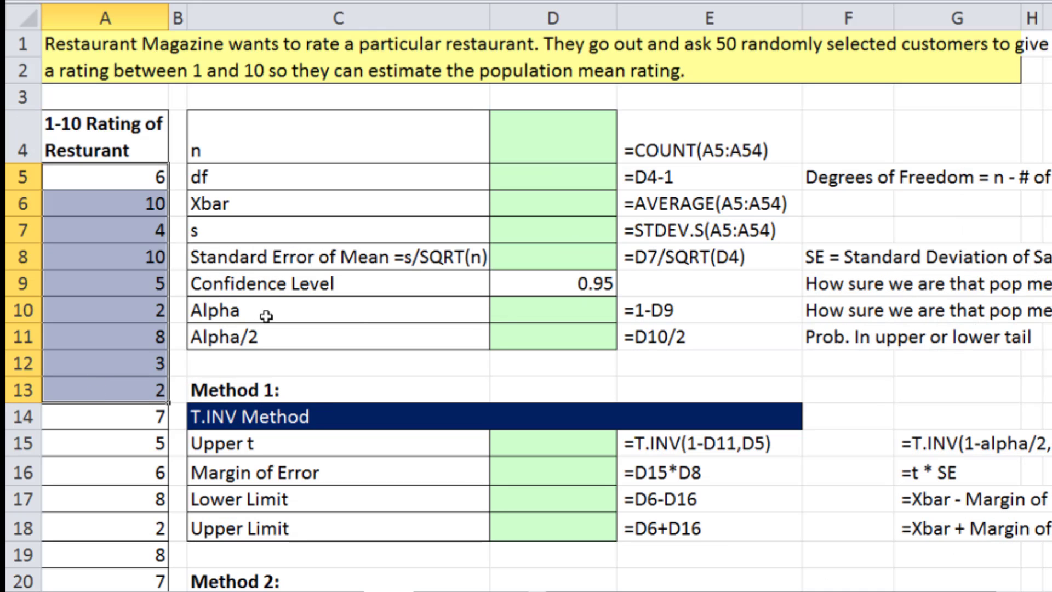
{"action": "left_click", "coordinate": [581, 146]}
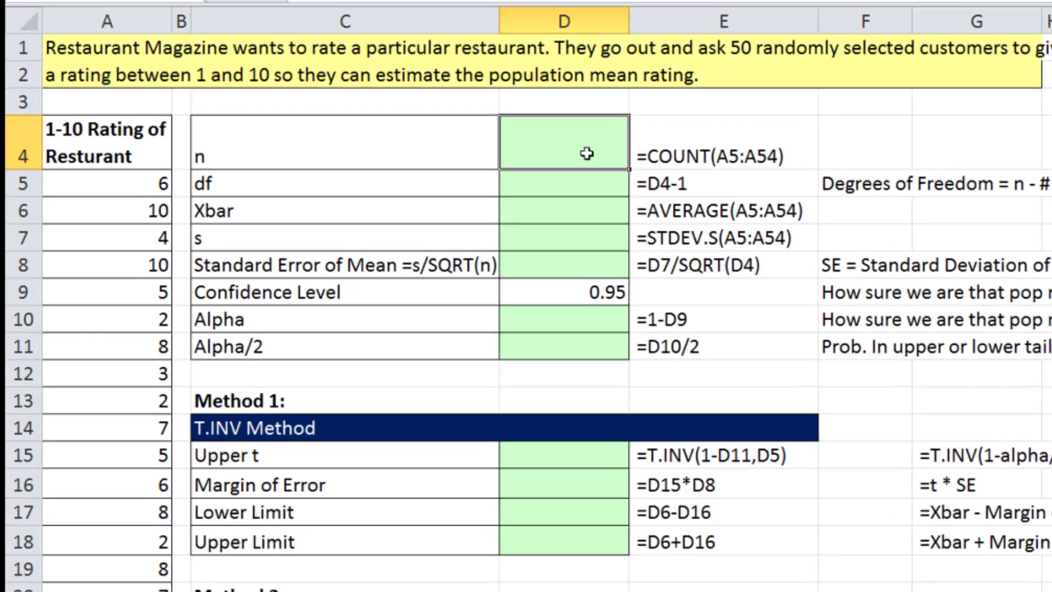
{"action": "type", "text": "=count"}
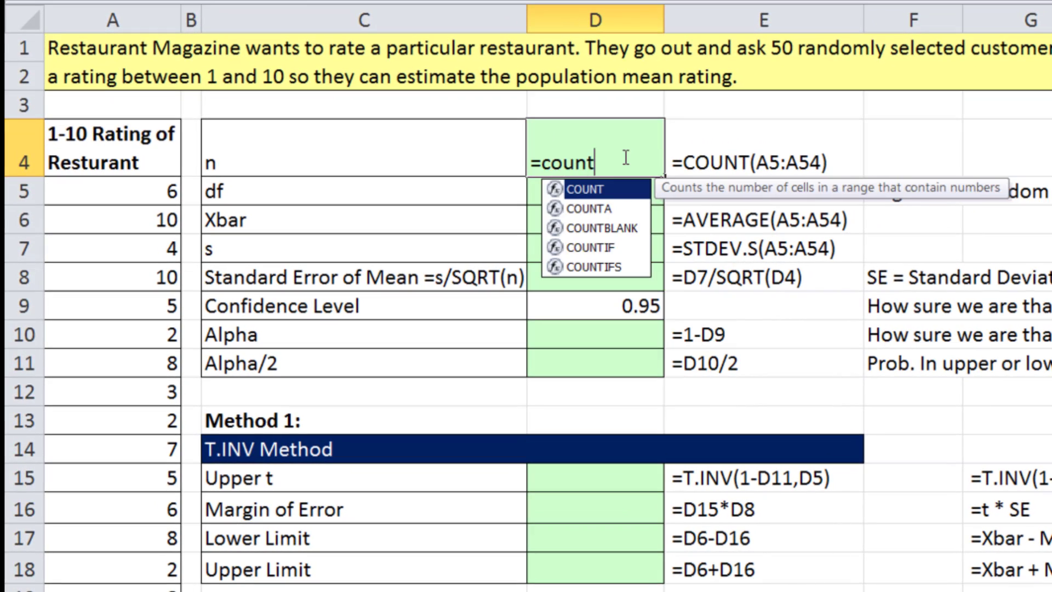
{"action": "key", "text": "Tab"}
{"action": "left_click", "coordinate": [137, 195]}
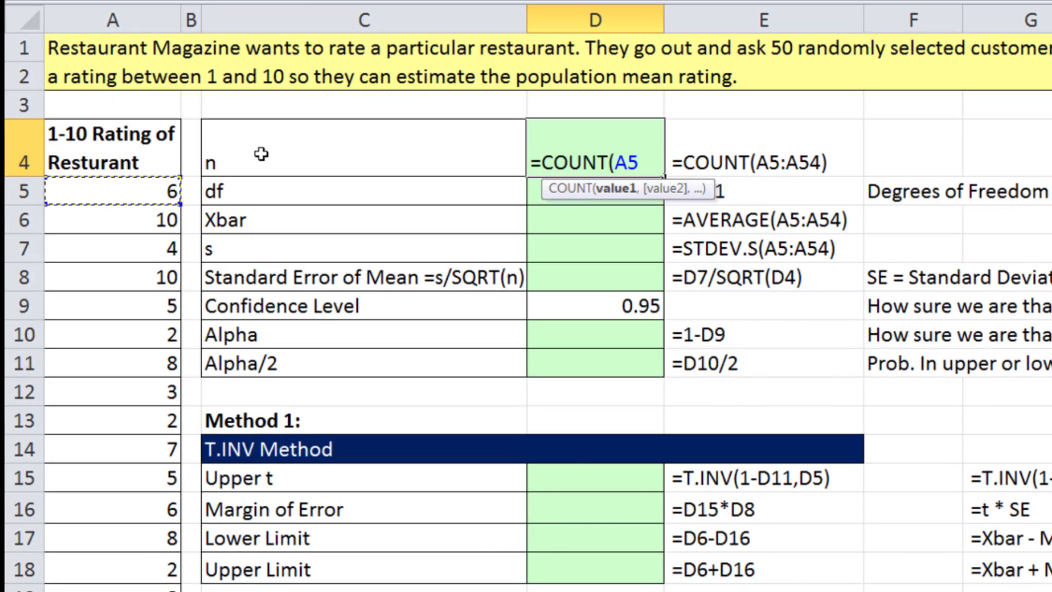
{"action": "key", "text": "ctrl+shift+Down"}
{"action": "key", "text": "shift+Return"}
Enter the formula -D4-1 for the degrees of freedom in D5.
{"action": "left_click", "coordinate": [616, 200]}
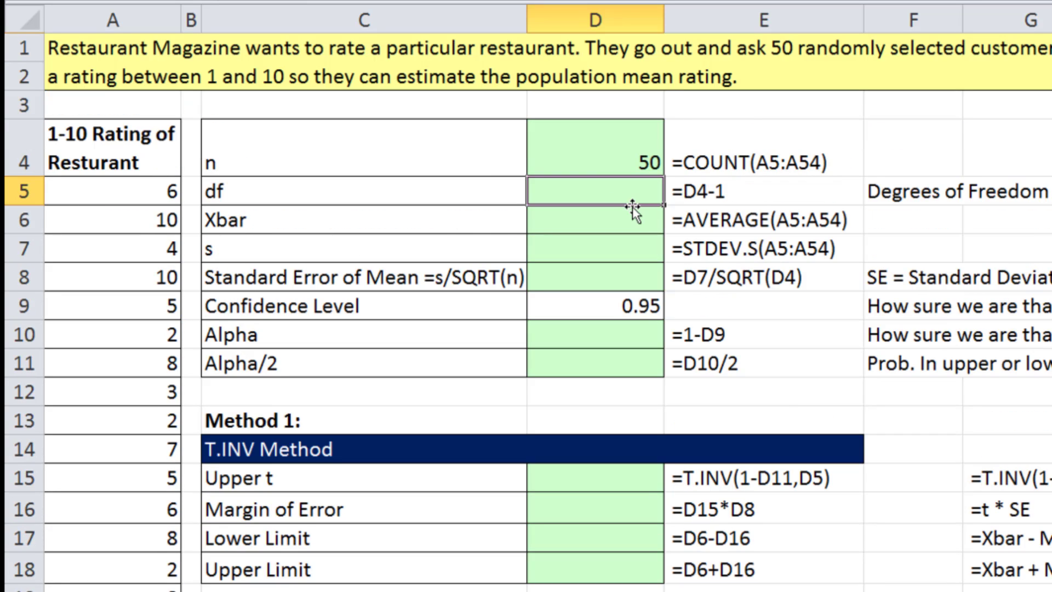
{"action": "type", "text": "-"}
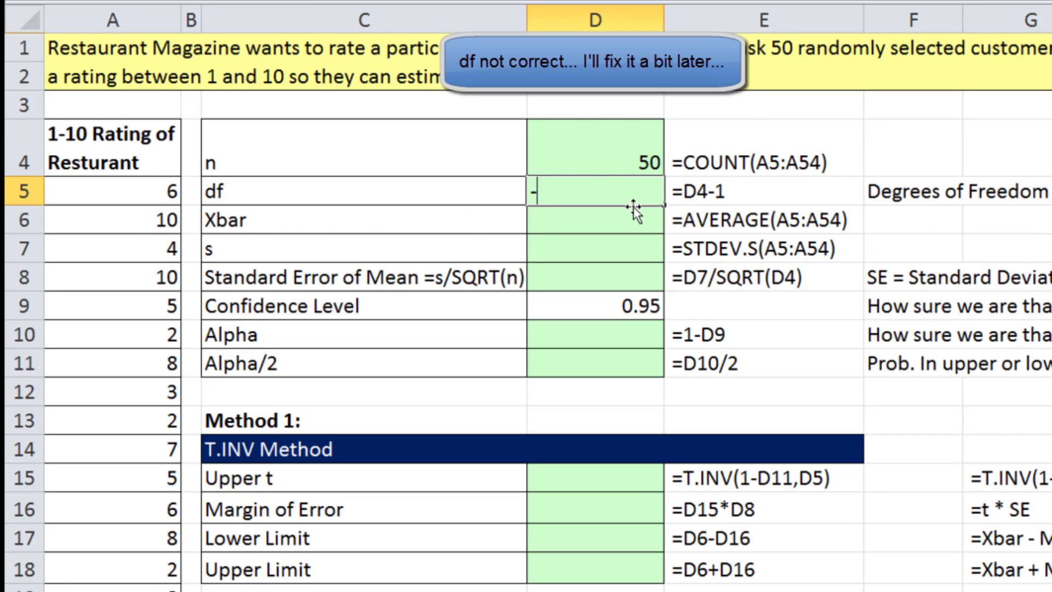
{"action": "key", "text": "Up"}
{"action": "type", "text": "-1"}
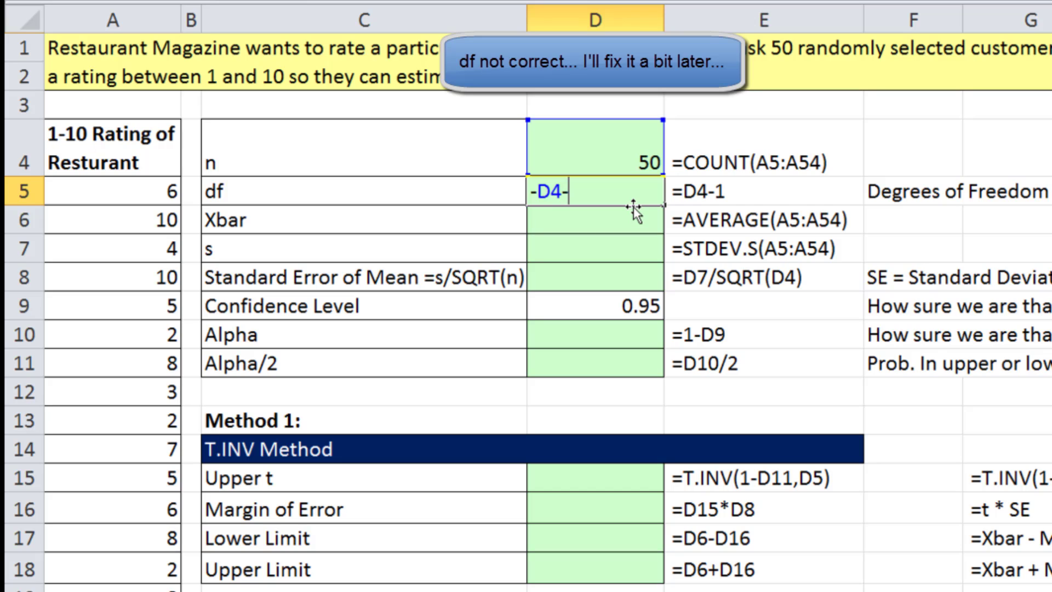
{"action": "key", "text": "Return"}
Calculate the sample mean Xbar of the ratings in D6 with =AVERAGE(A5:A54).
{"action": "type", "text": "="}
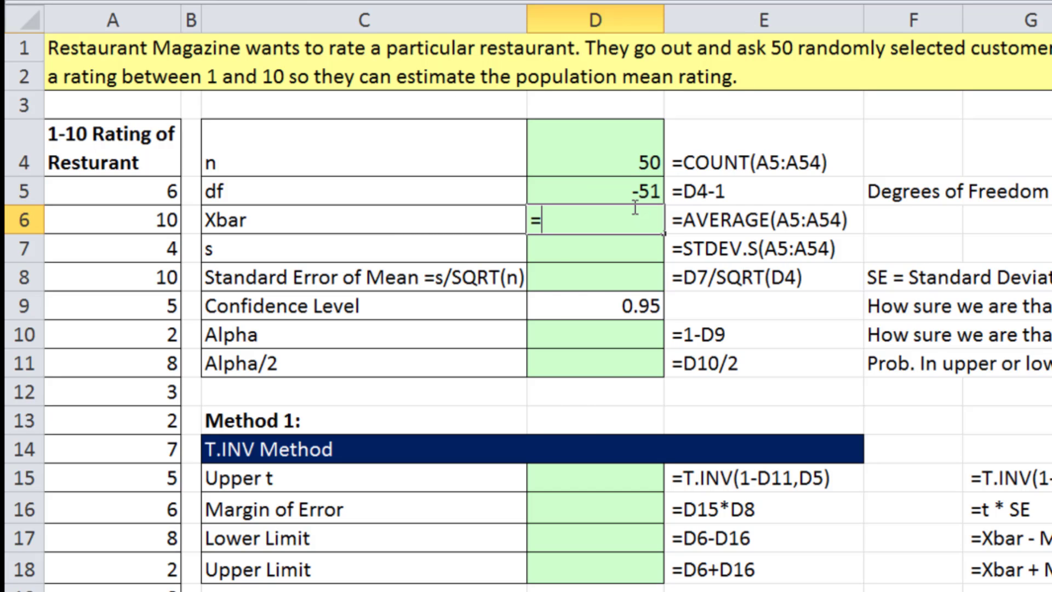
{"action": "type", "text": "aver"}
{"action": "key", "text": "Tab"}
{"action": "left_click", "coordinate": [112, 189]}
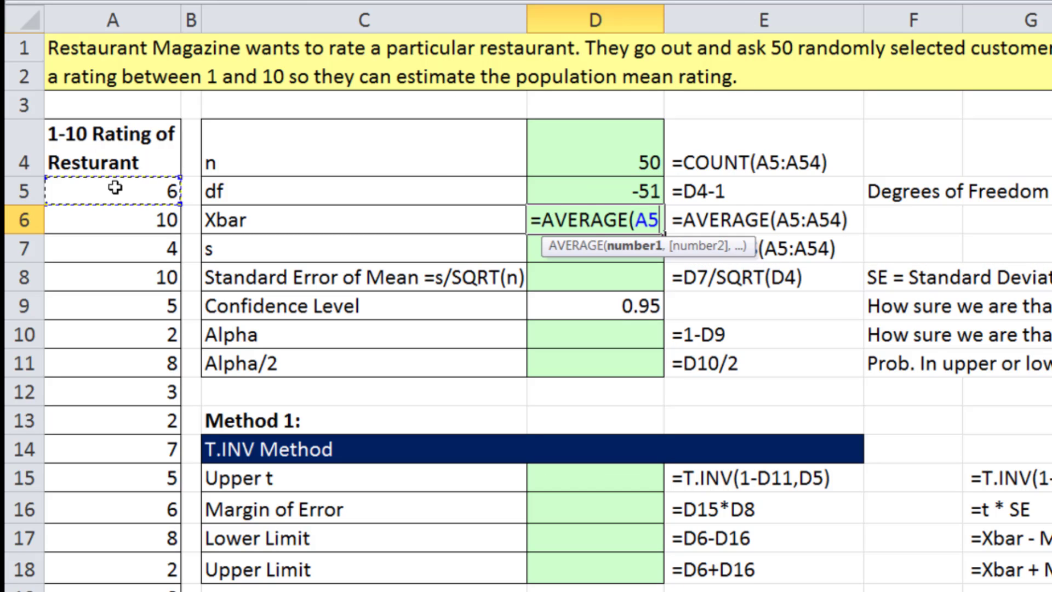
{"action": "key", "text": "ctrl+shift+Down"}
{"action": "key", "text": "Return"}
{"action": "scroll", "coordinate": [189, 191], "scroll_direction": "up", "scroll_amount": 2}
{"action": "left_click", "coordinate": [589, 221]}
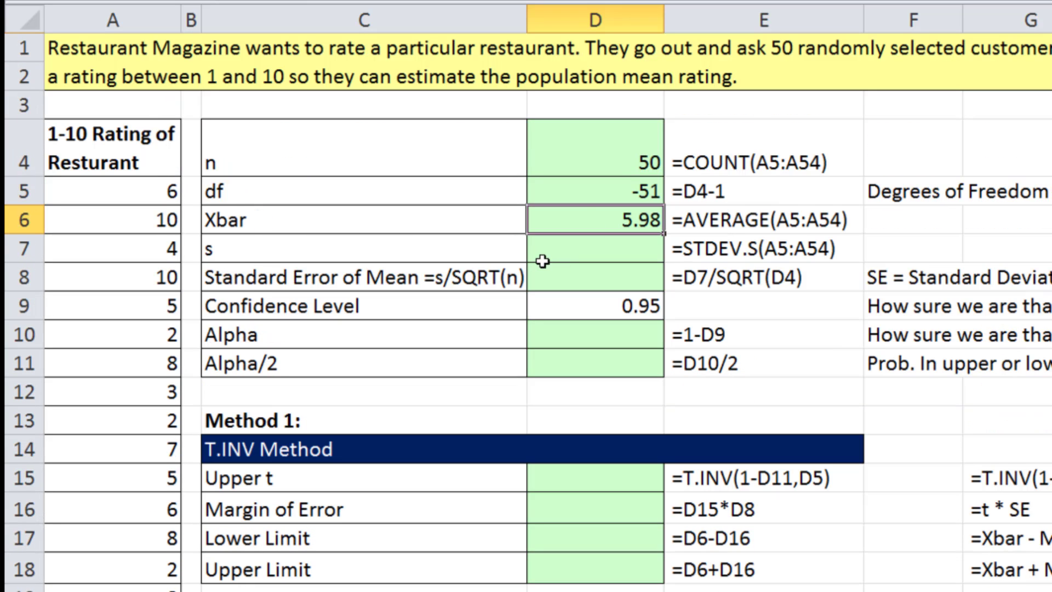
Calculate the sample standard deviation s of the ratings in D7 with =STDEV.S(A5:A54).
{"action": "left_click_drag", "start_coordinate": [617, 252], "coordinate": [618, 281]}
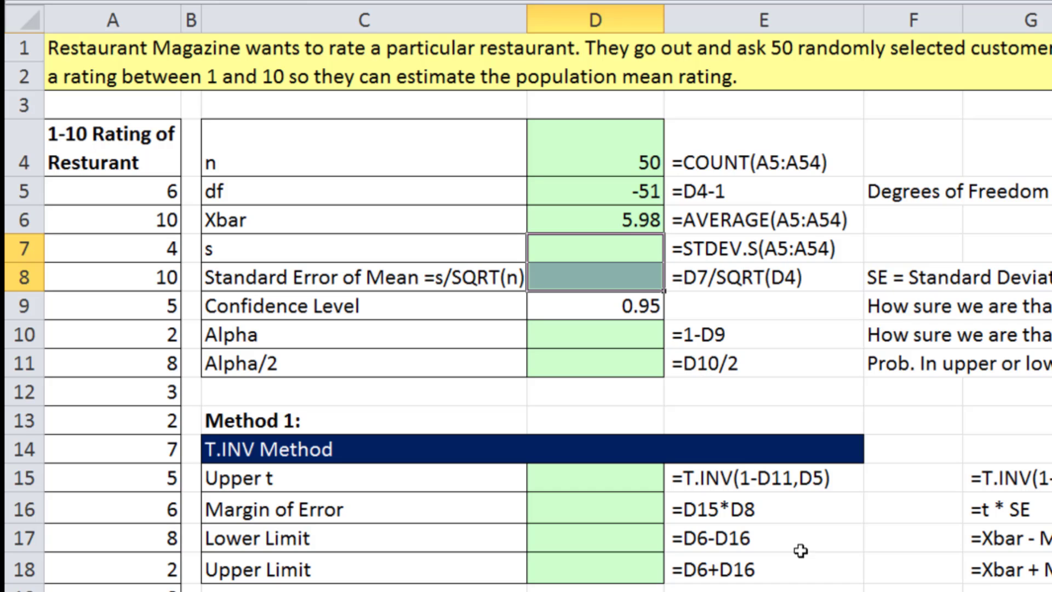
{"action": "type", "text": "=st"}
{"action": "key", "text": "Down"}
{"action": "key", "text": "Down"}
{"action": "key", "text": "Tab"}
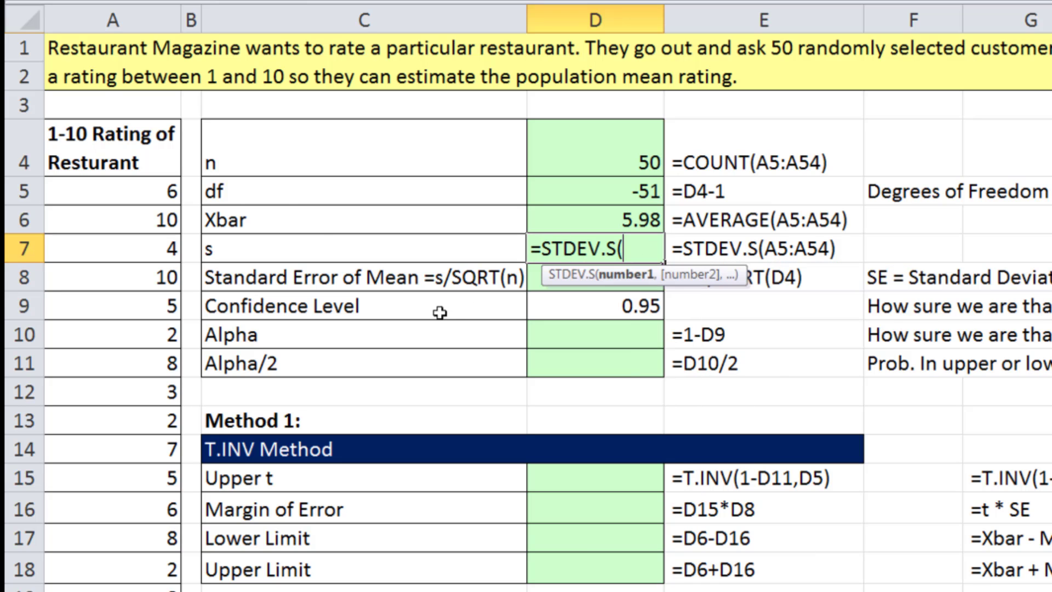
{"action": "left_click", "coordinate": [120, 193]}
{"action": "key", "text": "ctrl+shift+Down"}
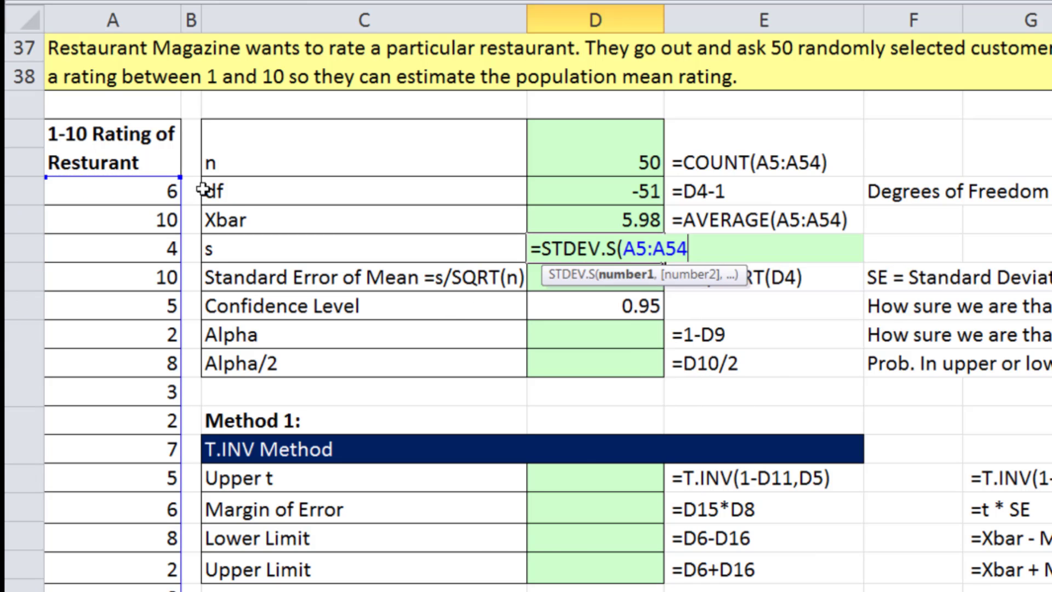
{"action": "key", "text": "Return"}
{"action": "scroll", "coordinate": [603, 257], "scroll_direction": "up", "scroll_amount": 2}
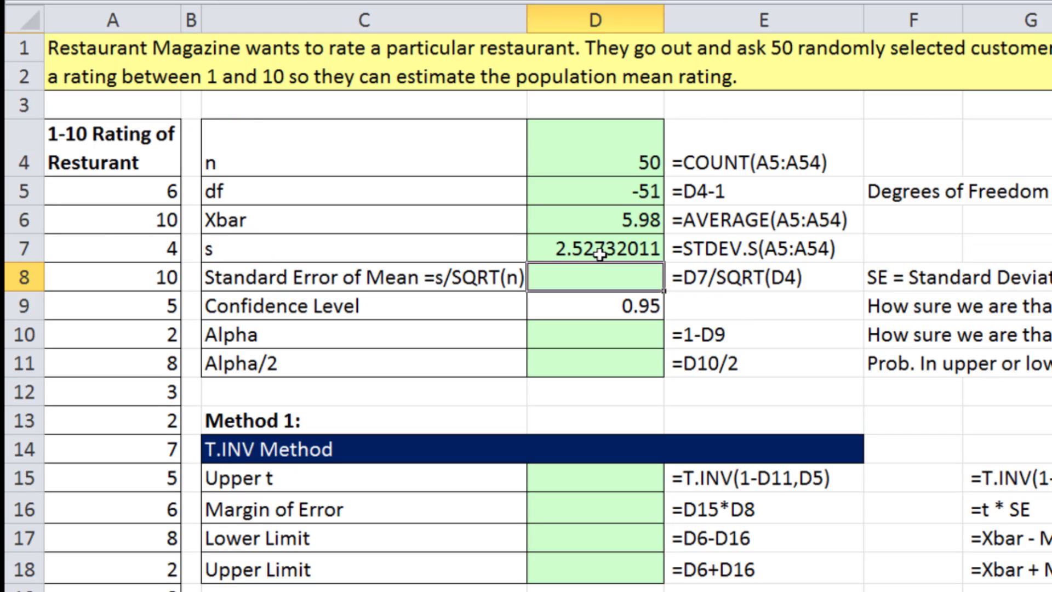
{"action": "left_click", "coordinate": [606, 257]}
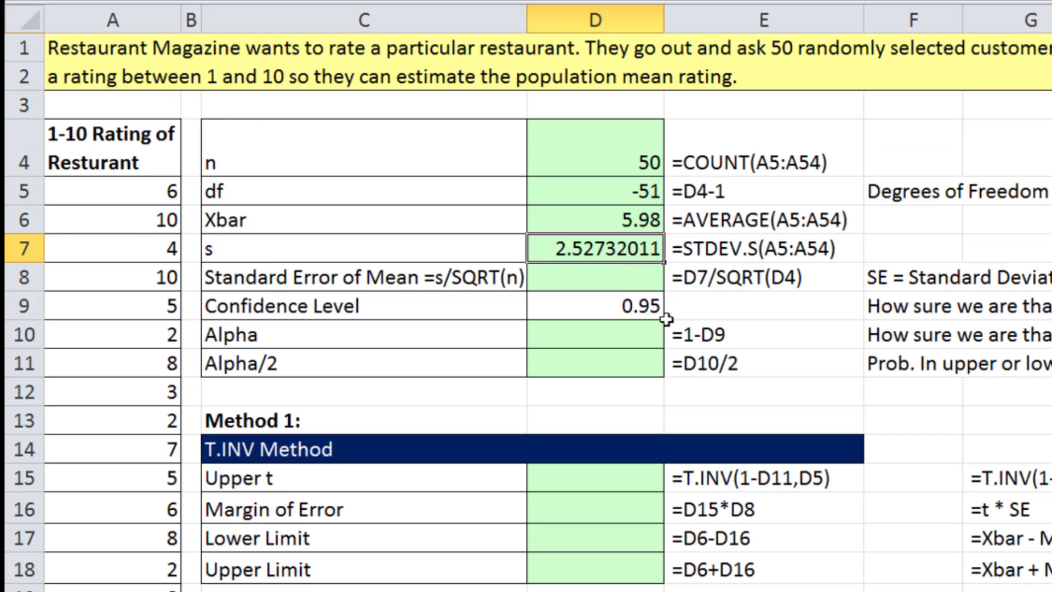
Calculate the standard error of the mean in D8 as s over the square root of n, =D7/SQRT(D4).
{"action": "left_click", "coordinate": [606, 284]}
{"action": "type", "text": "="}
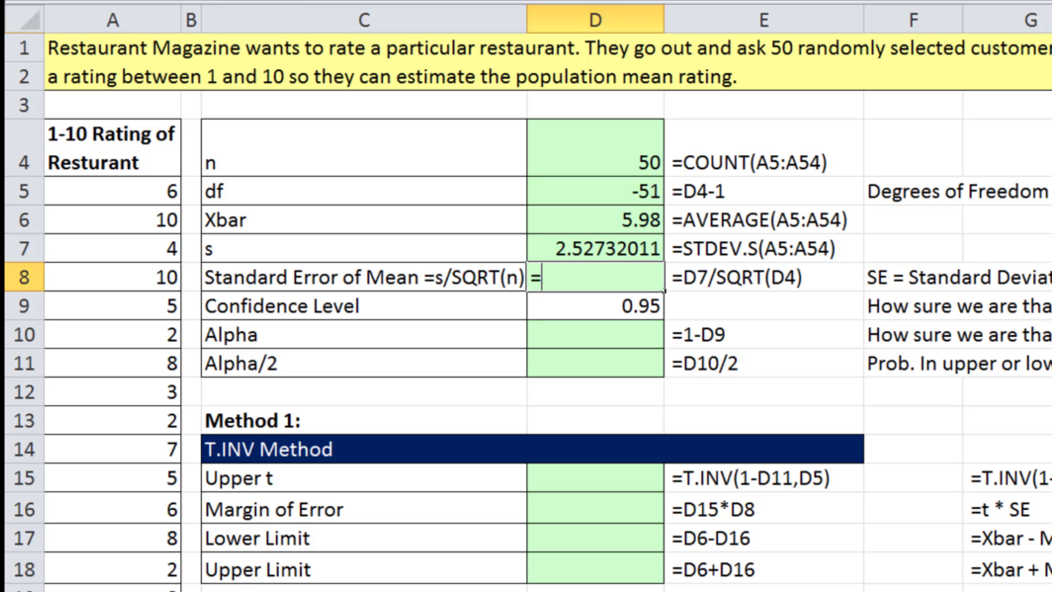
{"action": "key", "text": "Up"}
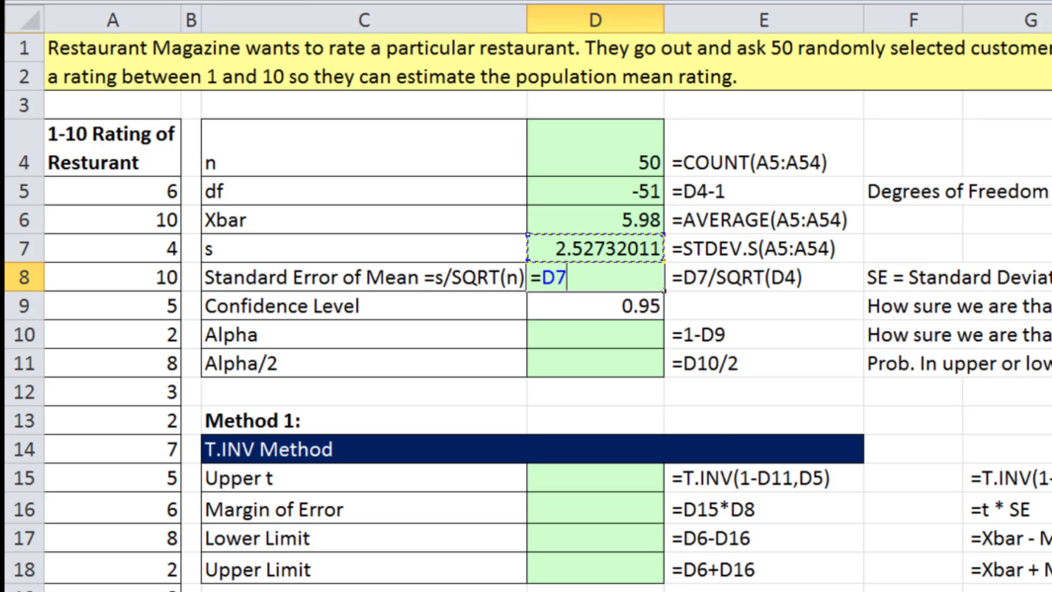
{"action": "type", "text": "/sq"}
{"action": "key", "text": "Tab"}
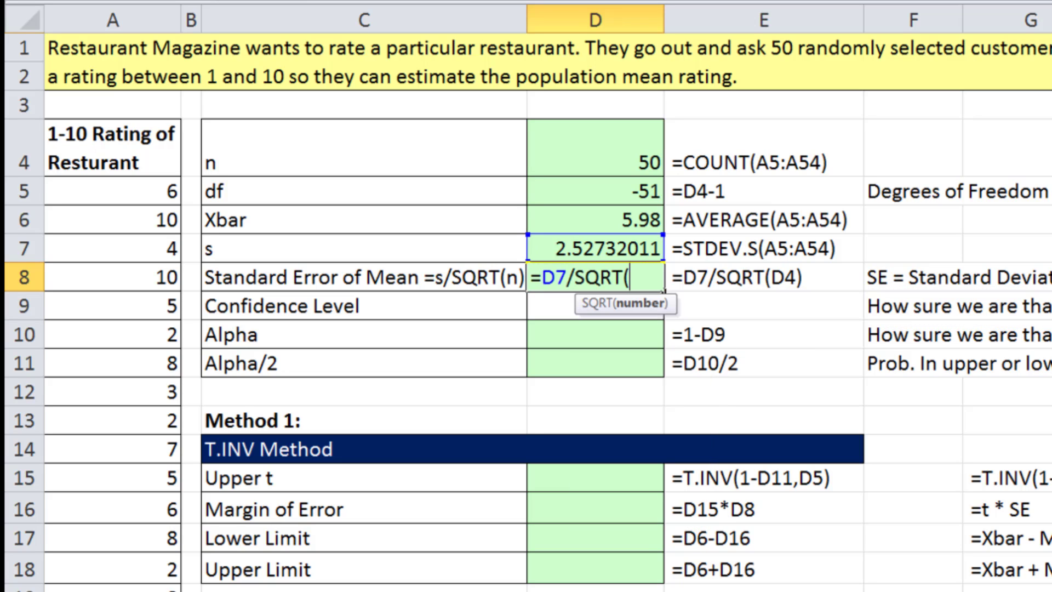
{"action": "left_click", "coordinate": [628, 158]}
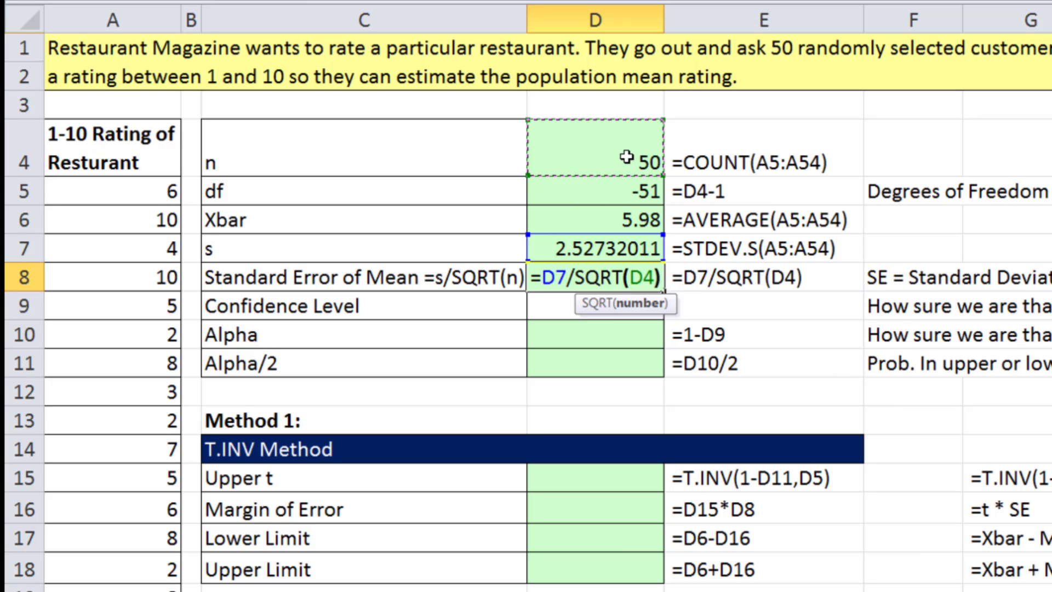
{"action": "key", "text": "Return"}
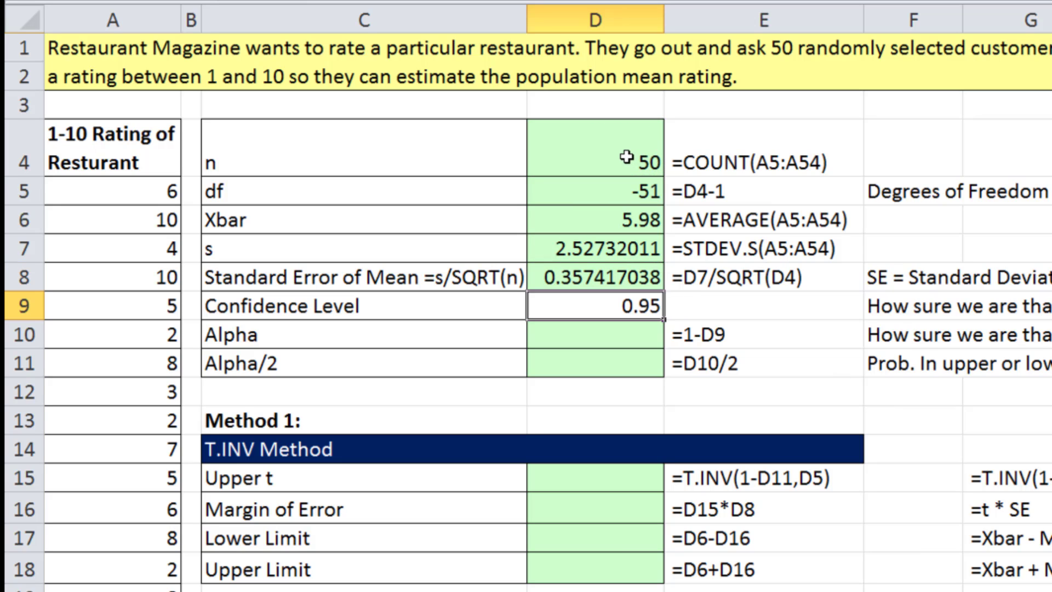
Calculate alpha in D10 with =1-D9 and alpha/2 in D11 with =D10/2.
{"action": "left_click", "coordinate": [635, 341]}
{"action": "type", "text": "="}
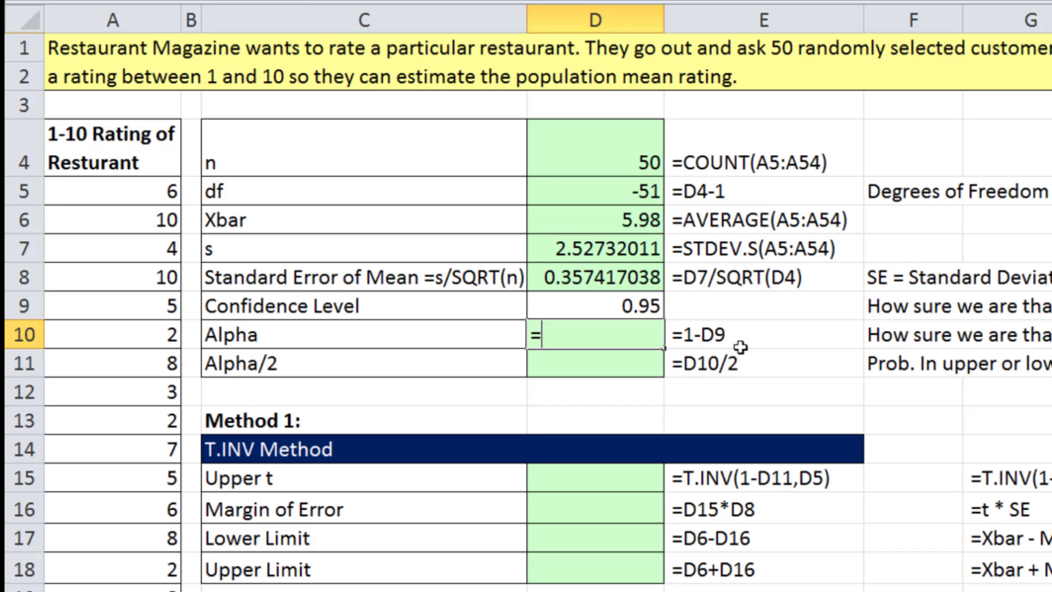
{"action": "type", "text": "1-D9"}
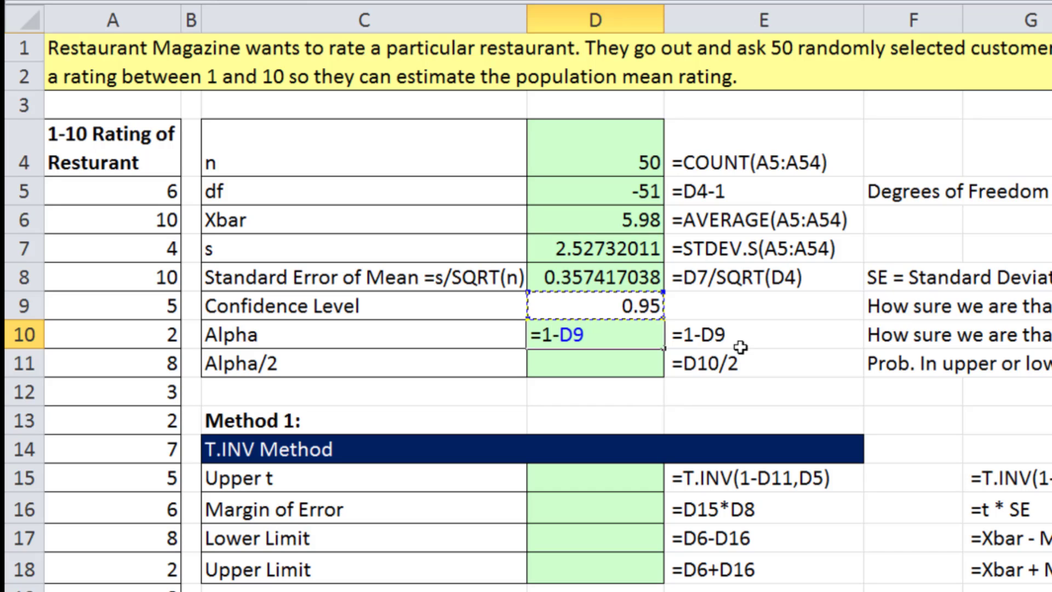
{"action": "key", "text": "Return"}
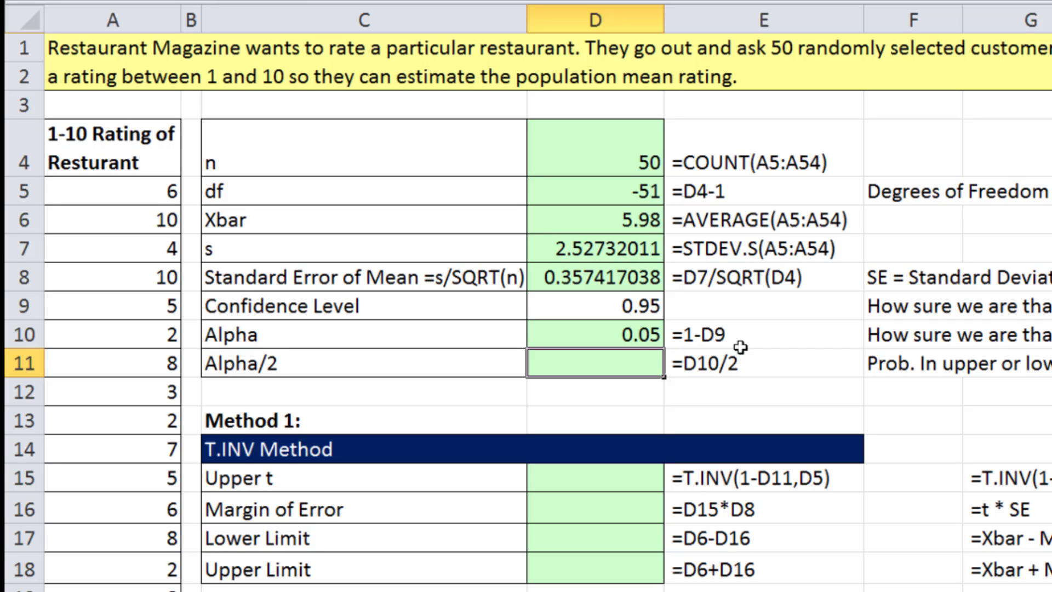
{"action": "type", "text": "=D10/2"}
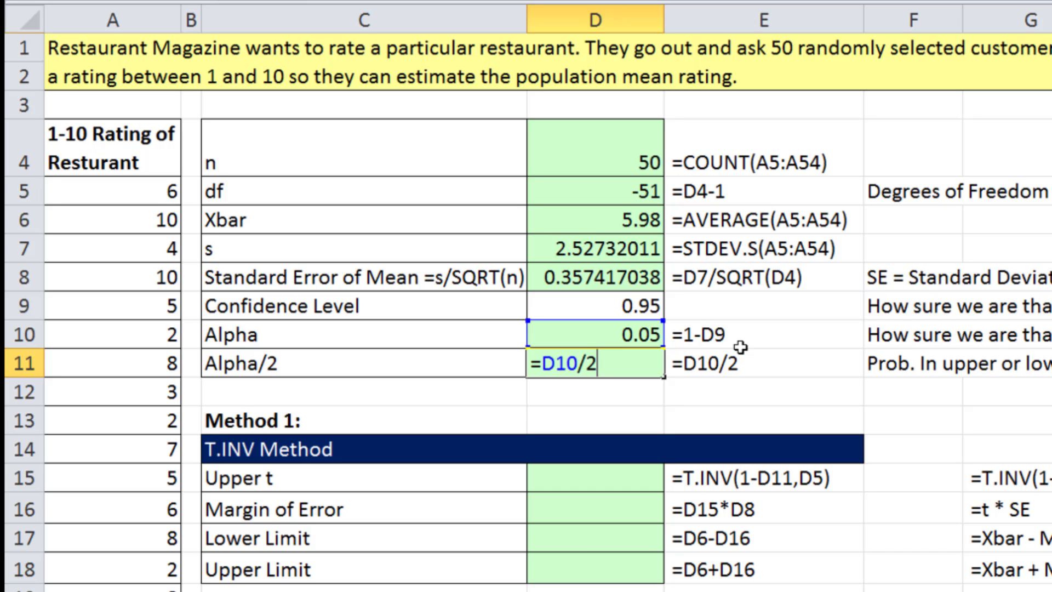
{"action": "key", "text": "Return"}
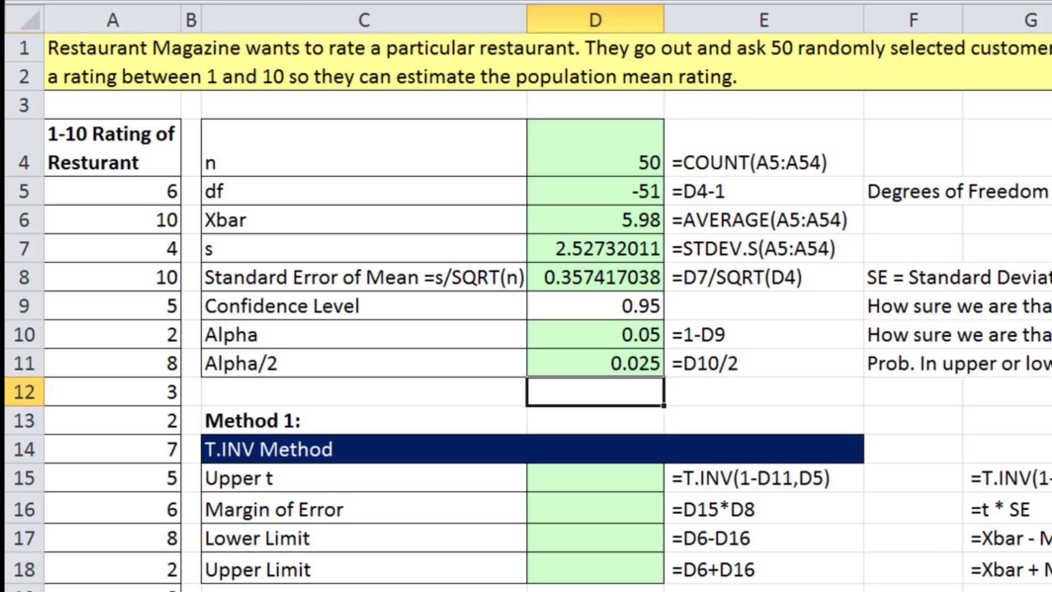
Calculate the upper t value for Method 1 in D15 with =T.INV(1-D11,D5).
{"action": "left_click", "coordinate": [592, 478]}
{"action": "scroll", "coordinate": [592, 493], "scroll_direction": "down", "scroll_amount": 1}
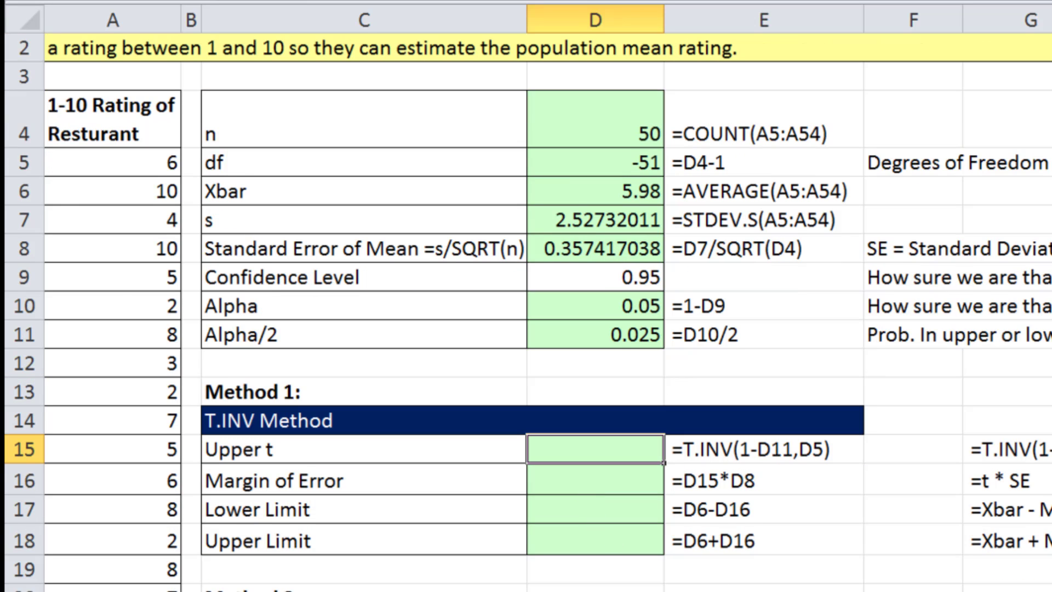
{"action": "type", "text": "="}
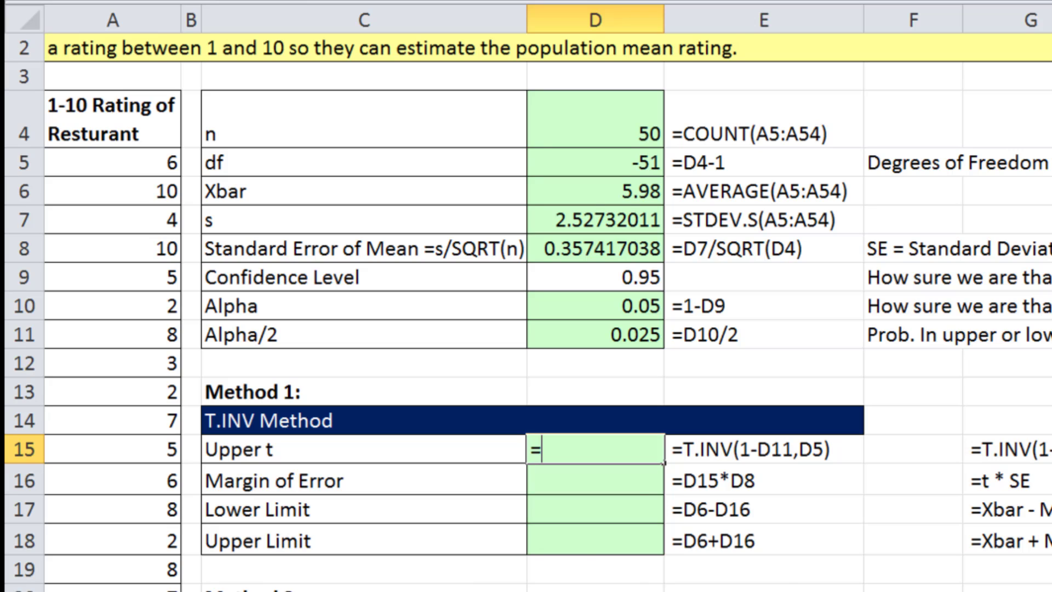
{"action": "type", "text": "t.in"}
{"action": "key", "text": "Tab"}
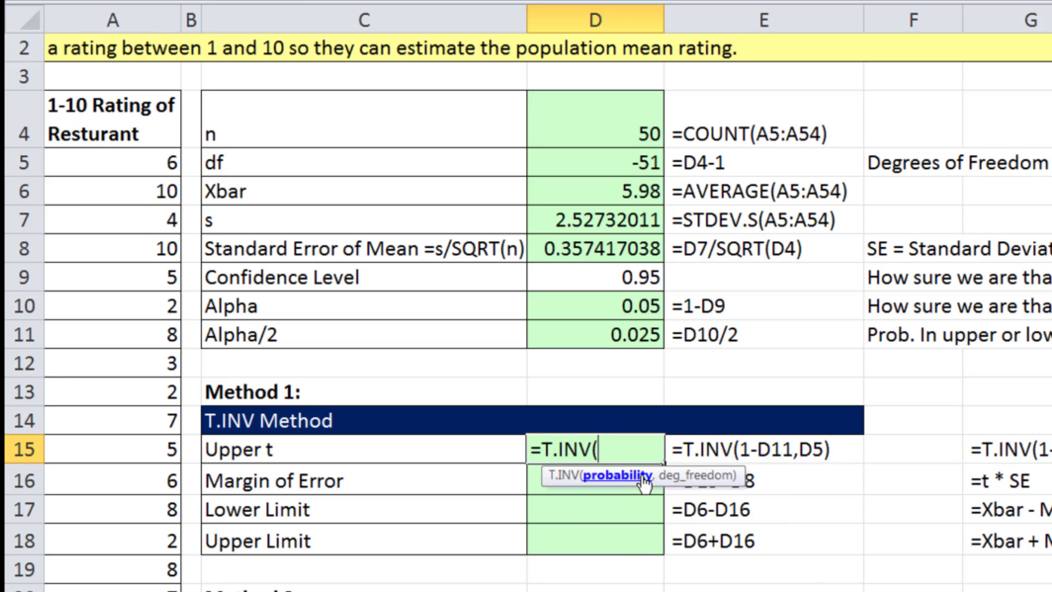
{"action": "type", "text": "1-"}
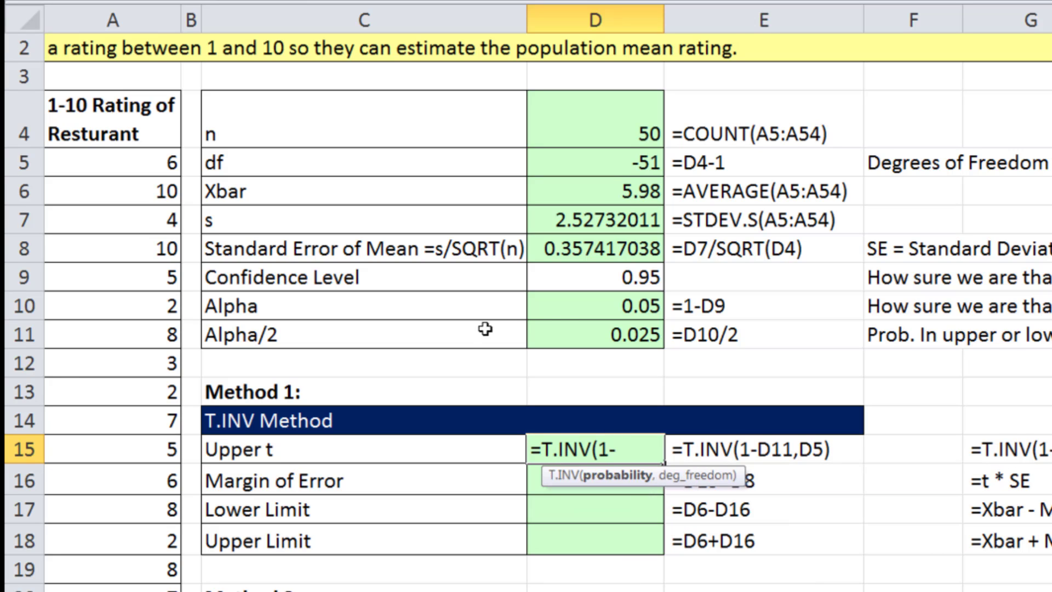
{"action": "left_click", "coordinate": [573, 332]}
{"action": "type", "text": ","}
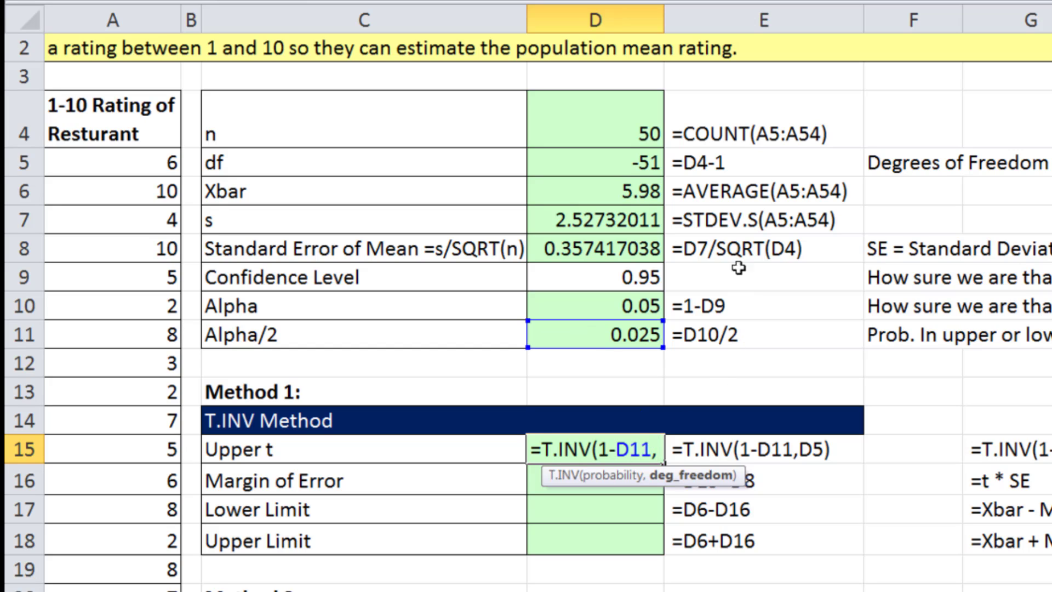
{"action": "left_click", "coordinate": [625, 165]}
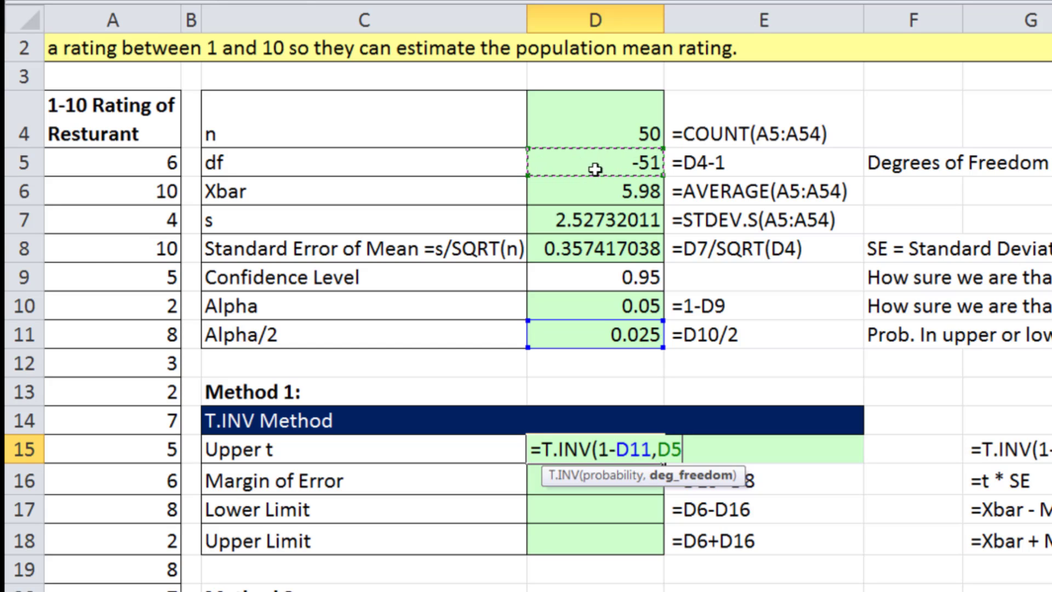
{"action": "key", "text": "ctrl+Return"}
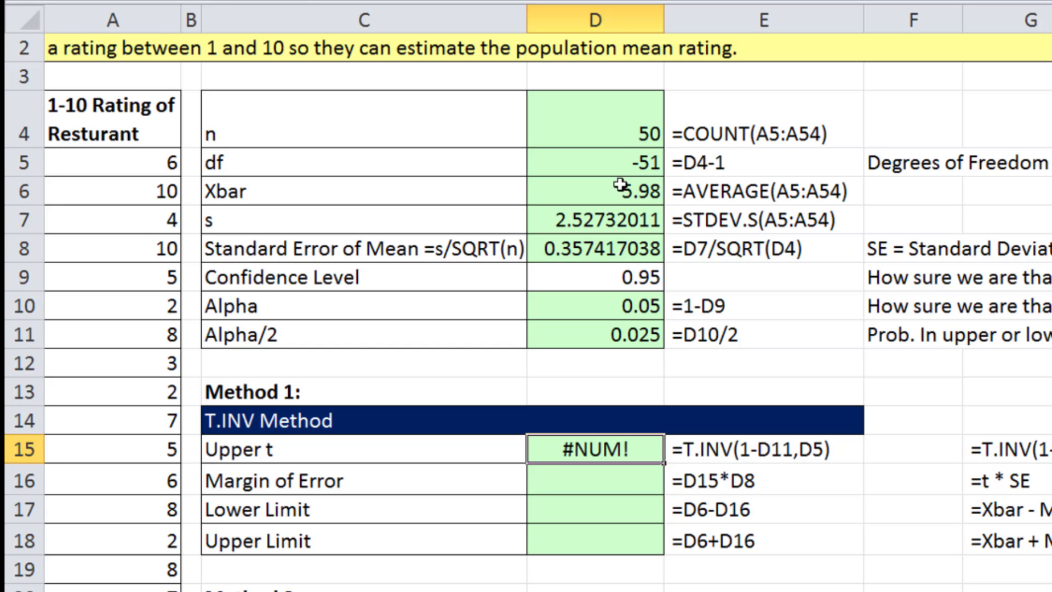
Correct the degrees of freedom formula in D5 to =D4-1 by removing the leading minus sign.
{"action": "double_click", "coordinate": [621, 162]}
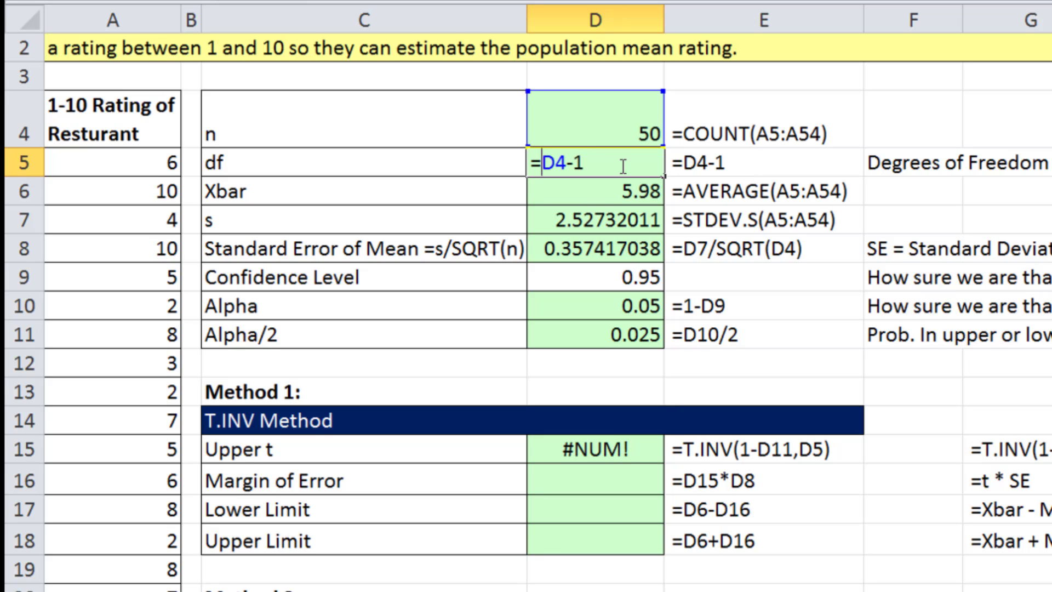
{"action": "key", "text": "ctrl+Return"}
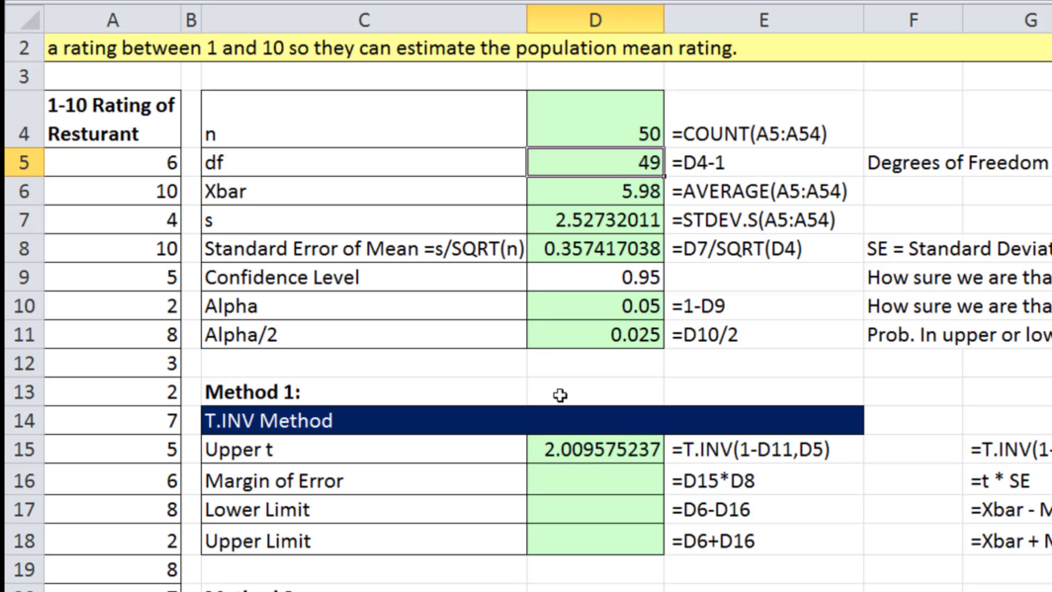
Calculate the Method 1 margin of error in D16 as upper t times the standard error, =D15*D8.
{"action": "left_click", "coordinate": [594, 467]}
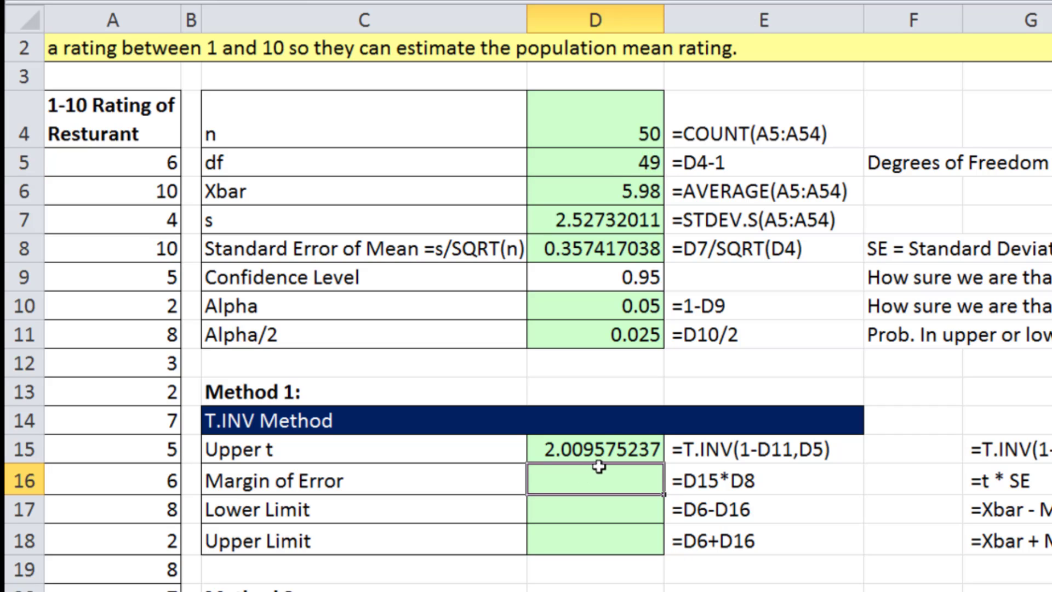
{"action": "type", "text": "="}
{"action": "left_click", "coordinate": [603, 445]}
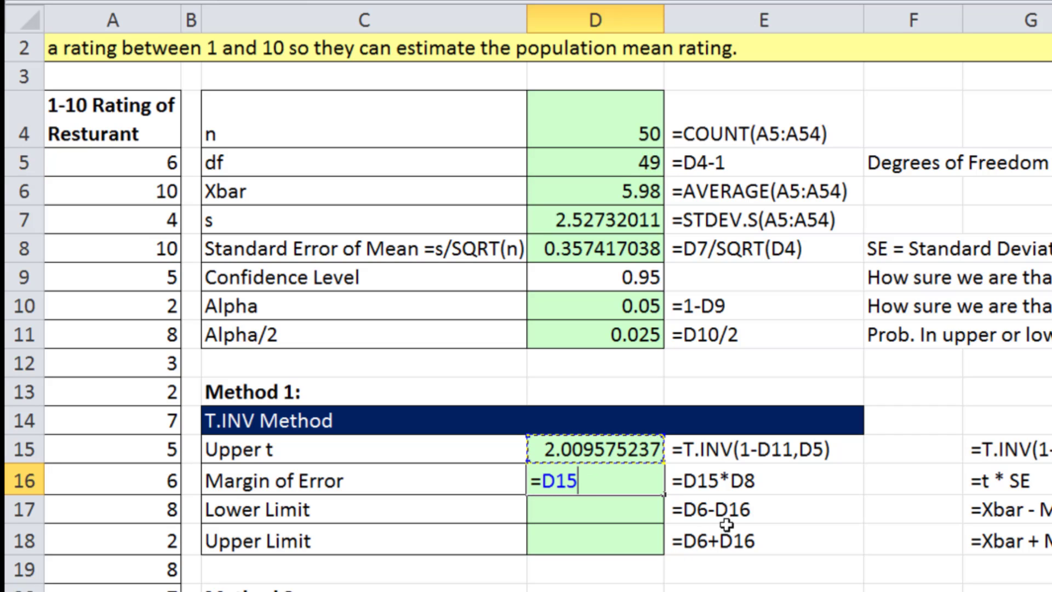
{"action": "type", "text": "*"}
{"action": "left_click", "coordinate": [599, 247]}
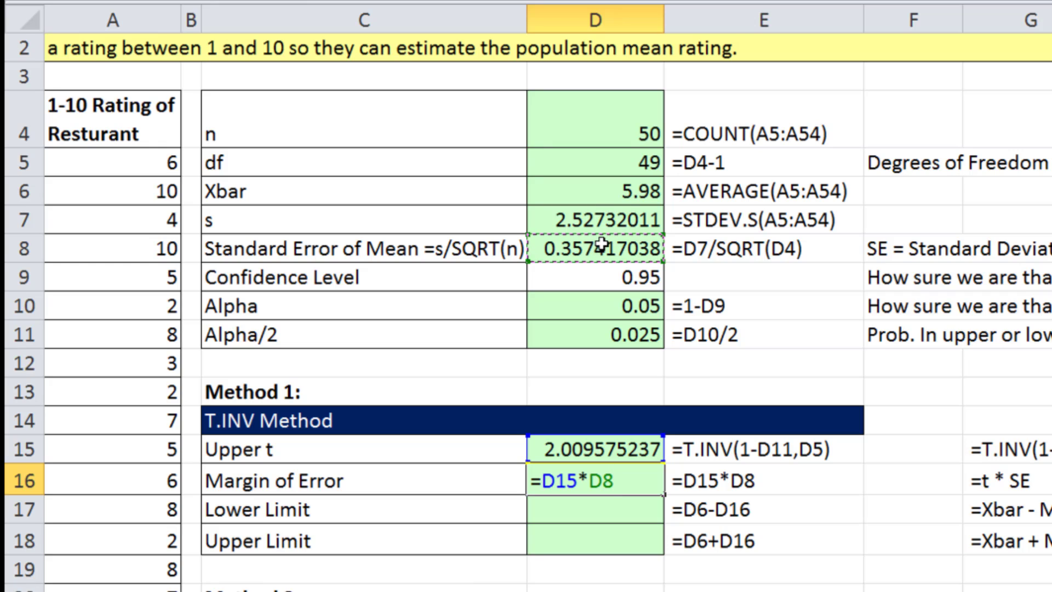
{"action": "key", "text": "Return"}
Calculate the Method 1 lower limit in D17 with =D6-D16 and the upper limit in D18 with =D6+D16.
{"action": "type", "text": "="}
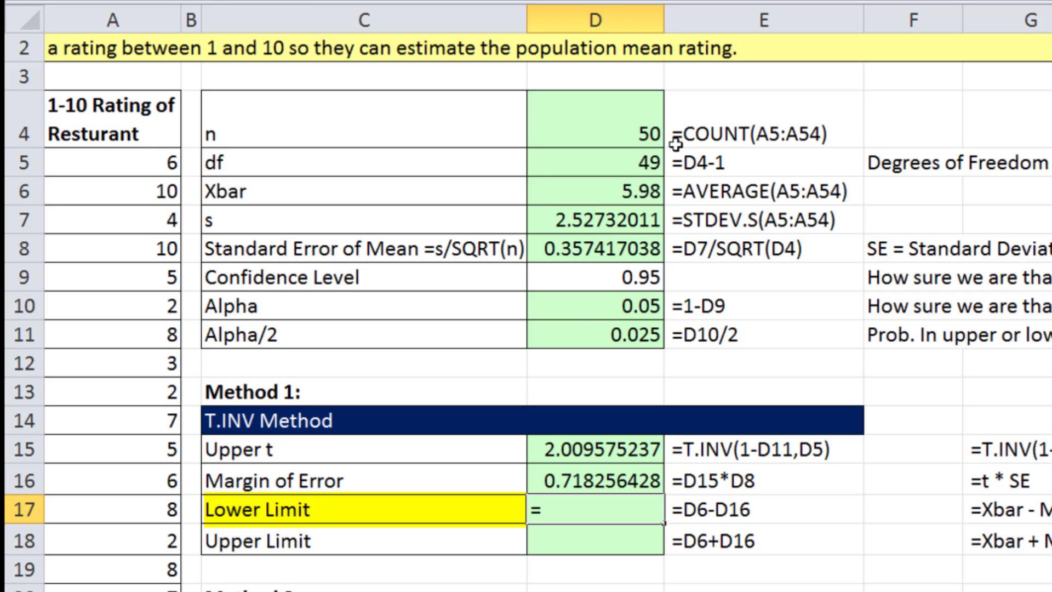
{"action": "left_click", "coordinate": [614, 192]}
{"action": "type", "text": "-"}
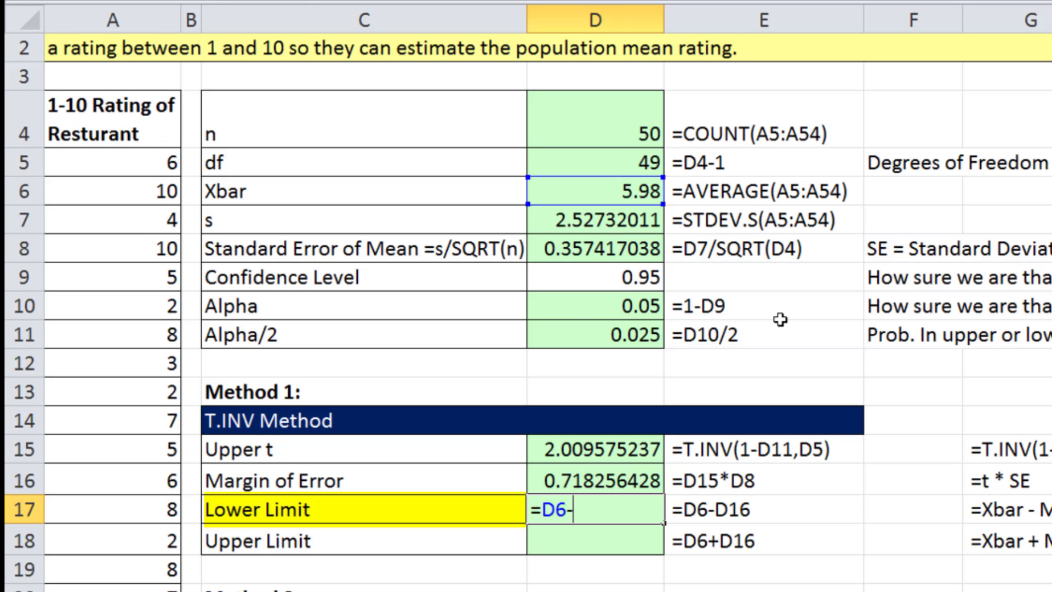
{"action": "left_click", "coordinate": [640, 471]}
{"action": "key", "text": "Return"}
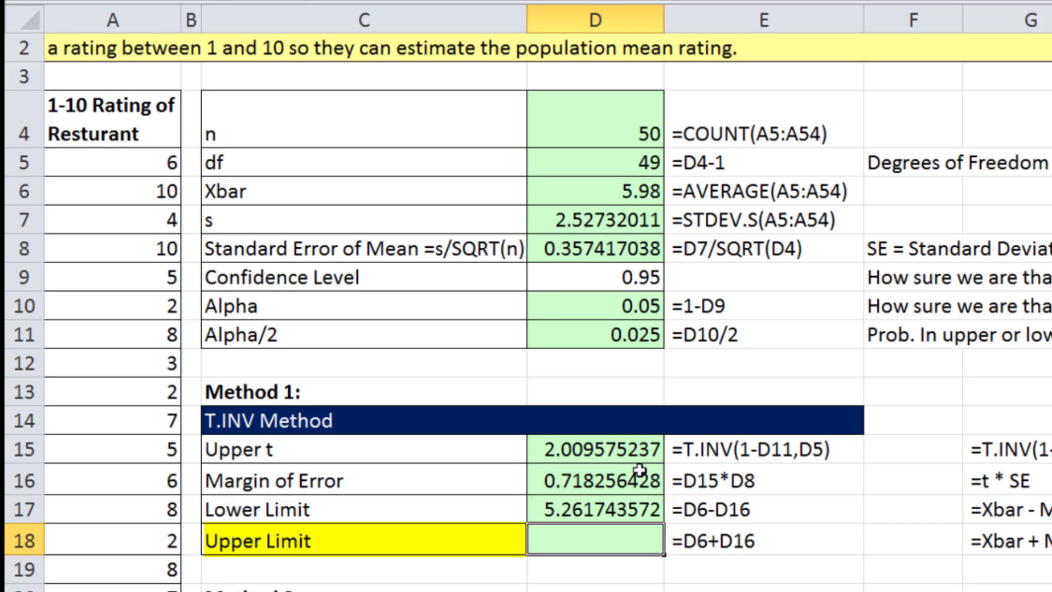
{"action": "type", "text": "="}
{"action": "left_click", "coordinate": [590, 198]}
{"action": "type", "text": "+"}
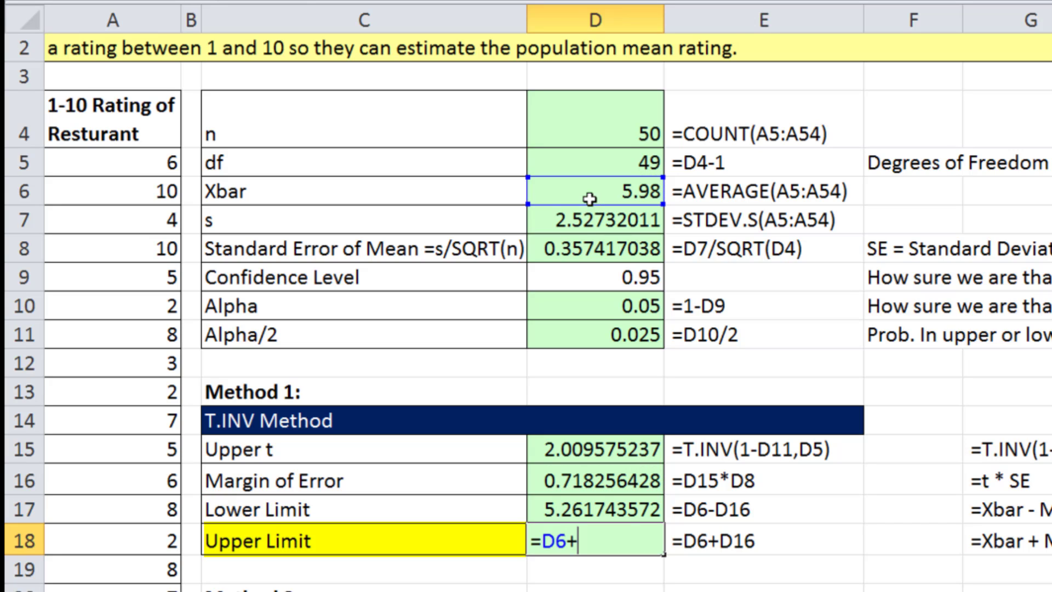
{"action": "left_click", "coordinate": [618, 486]}
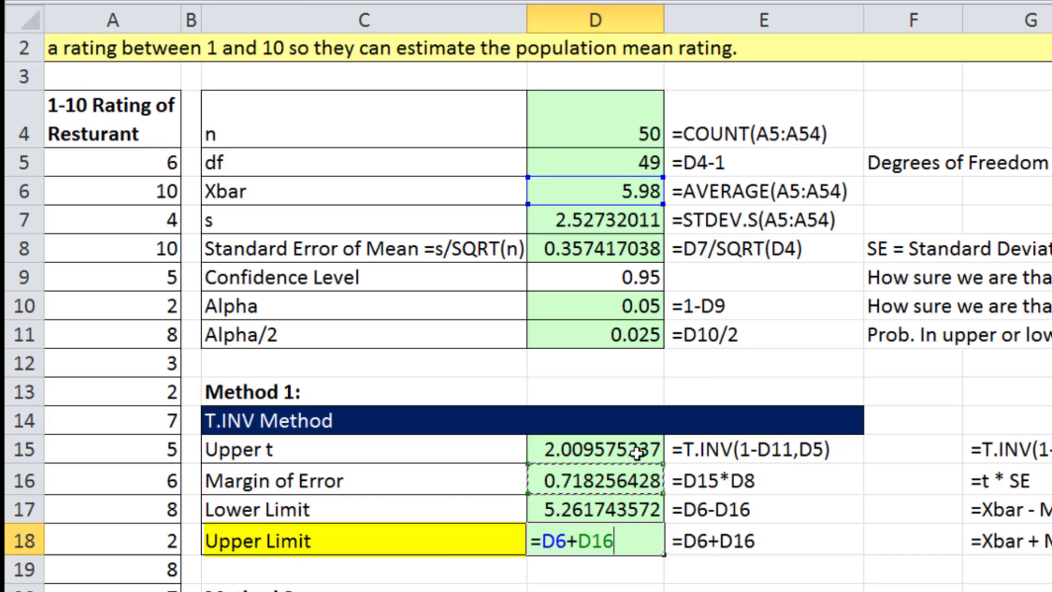
{"action": "key", "text": "Return"}
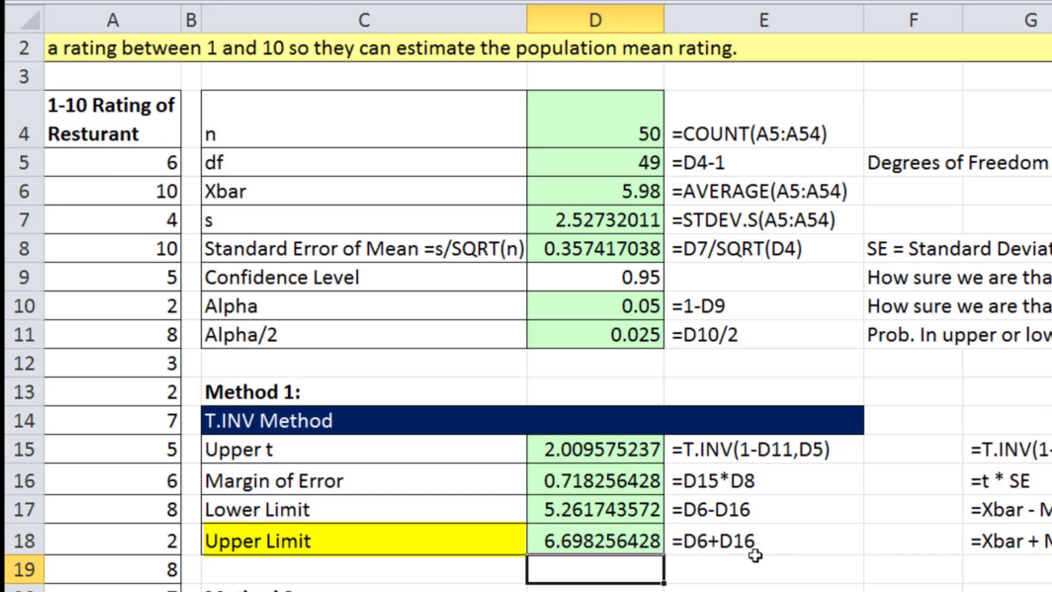
Calculate the Method 2 margin of error in D22 from alpha, s and n with =CONFIDENCE.T(D10,D7,D4).
{"action": "scroll", "coordinate": [527, 313], "scroll_direction": "down", "scroll_amount": 1}
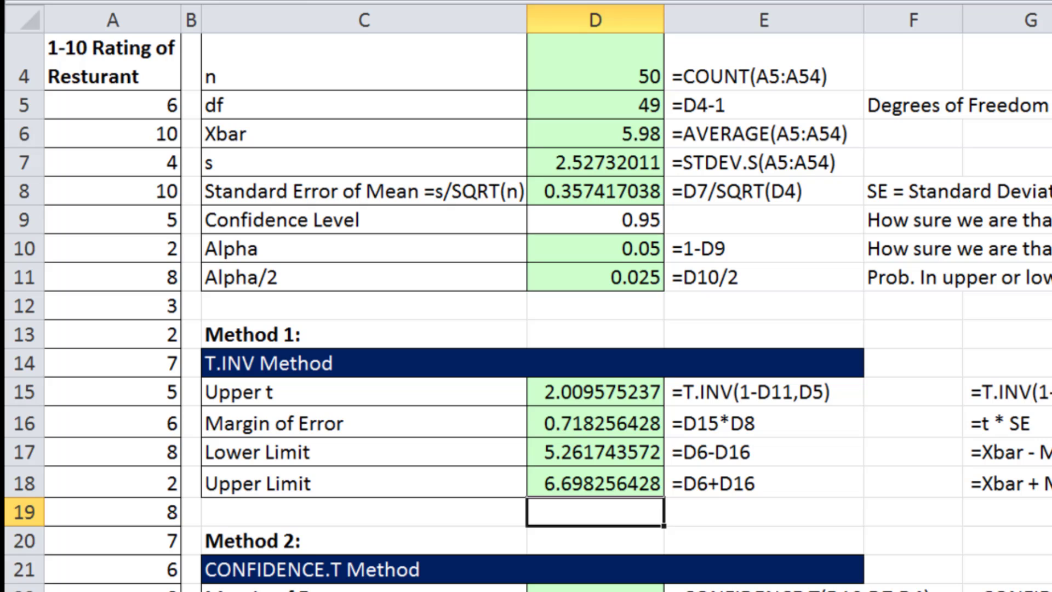
{"action": "scroll", "coordinate": [935, 531], "scroll_direction": "down", "scroll_amount": 2}
{"action": "key", "text": "Down"}
{"action": "key", "text": "Down"}
{"action": "key", "text": "Down"}
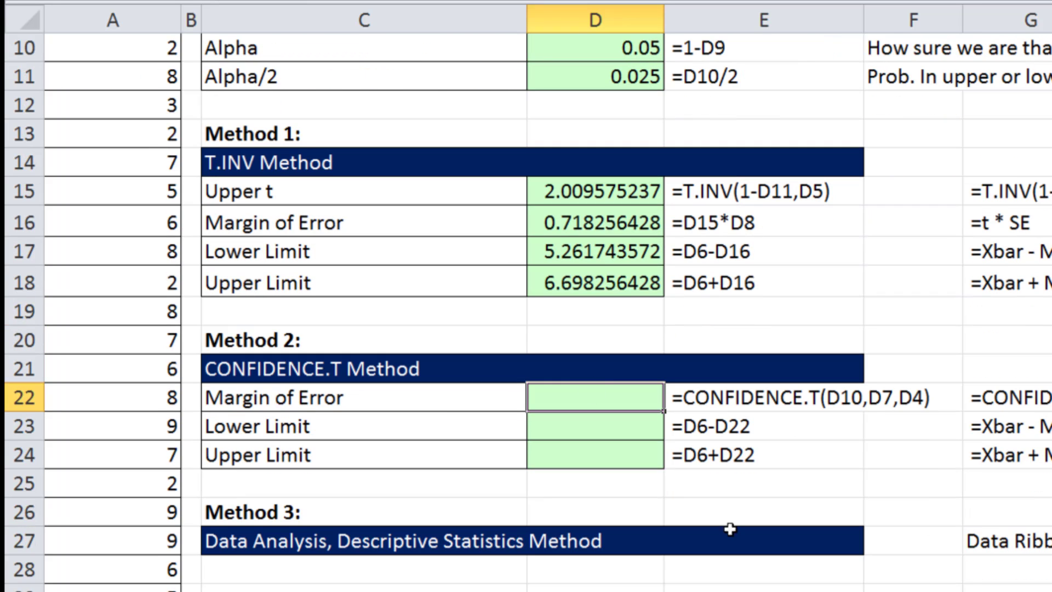
{"action": "type", "text": "=CONFIDENCE.T("}
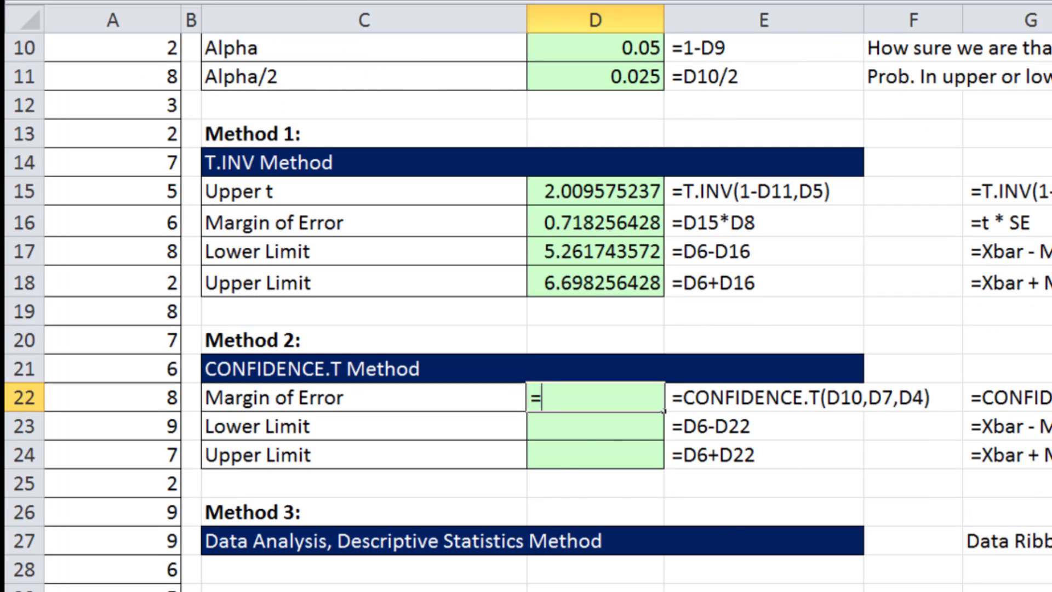
{"action": "left_click", "coordinate": [628, 52]}
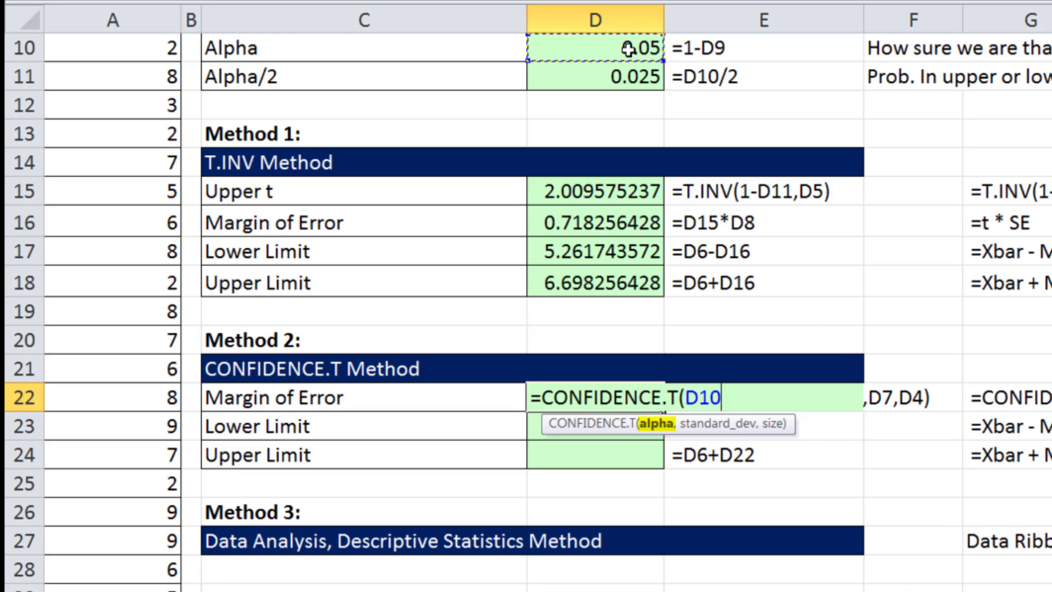
{"action": "type", "text": ","}
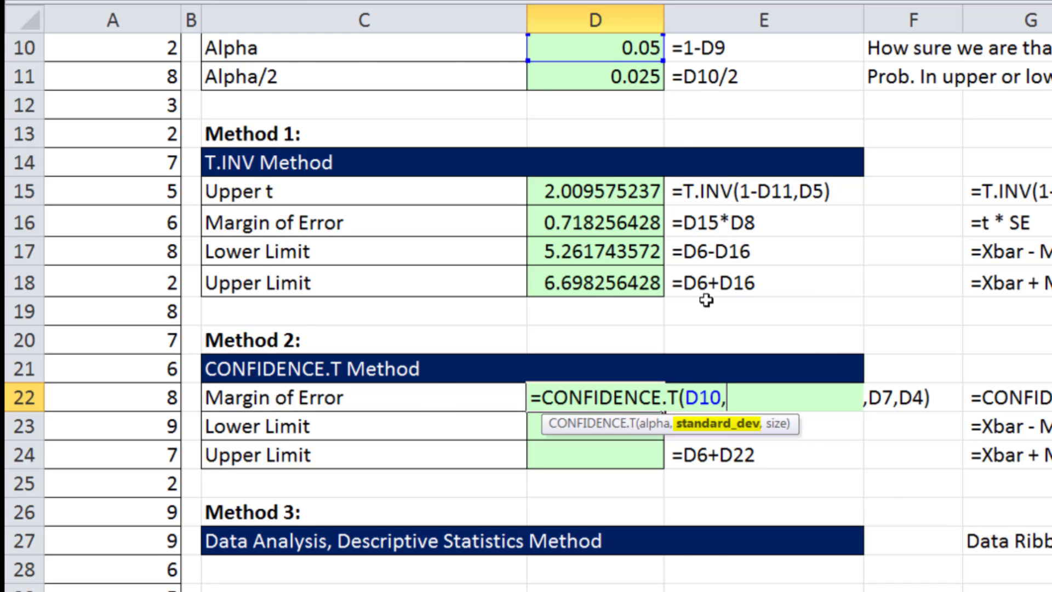
{"action": "scroll", "coordinate": [707, 293], "scroll_direction": "up", "scroll_amount": 1}
{"action": "scroll", "coordinate": [631, 77], "scroll_direction": "up", "scroll_amount": 1}
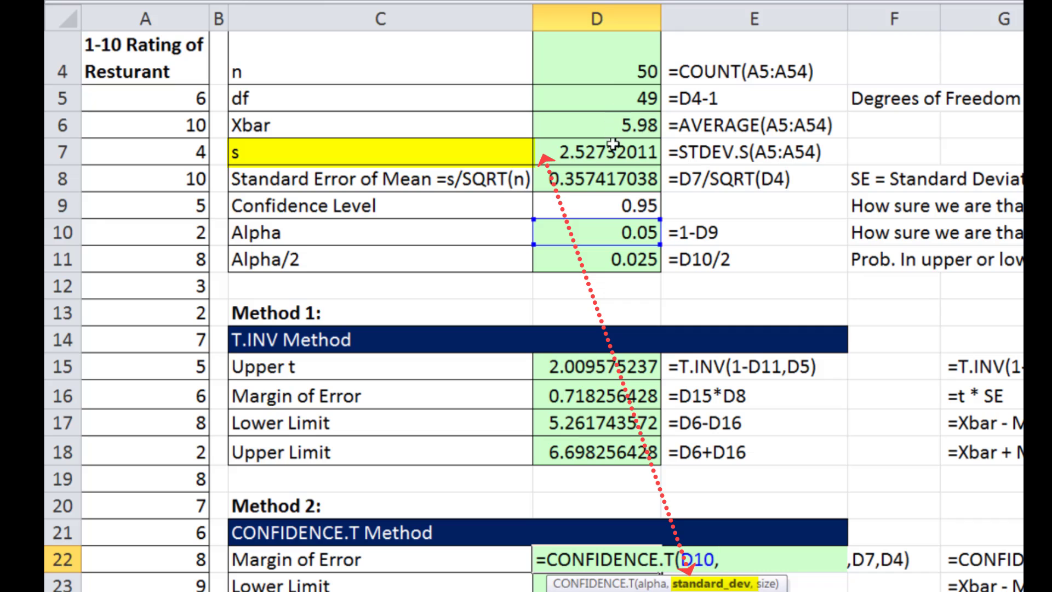
{"action": "left_click", "coordinate": [614, 150]}
{"action": "scroll", "coordinate": [603, 307], "scroll_direction": "down", "scroll_amount": 1}
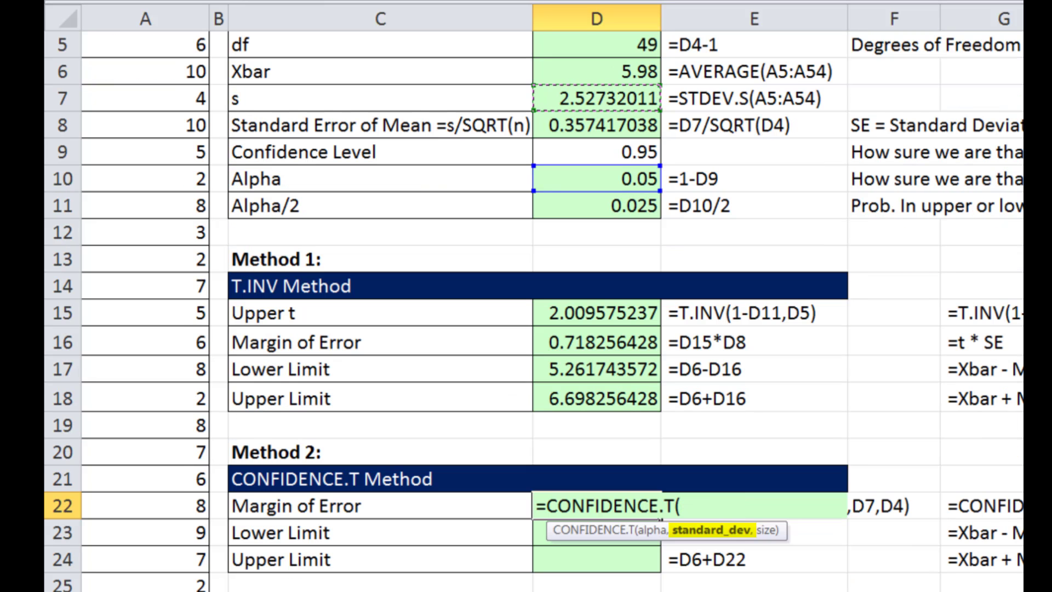
{"action": "type", "text": ","}
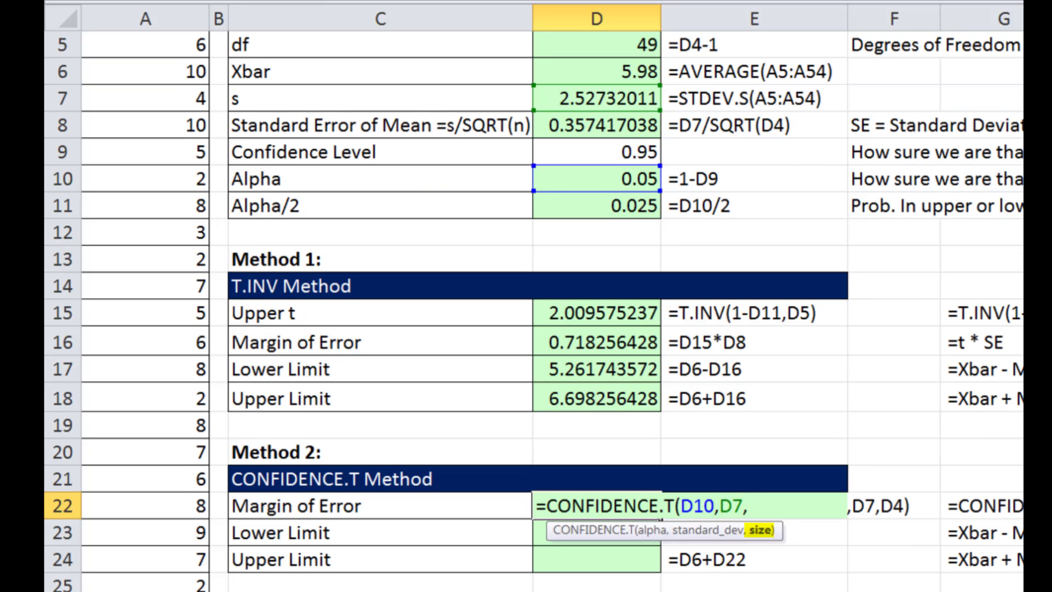
{"action": "scroll", "coordinate": [548, 301], "scroll_direction": "up", "scroll_amount": 1}
{"action": "left_click", "coordinate": [608, 63]}
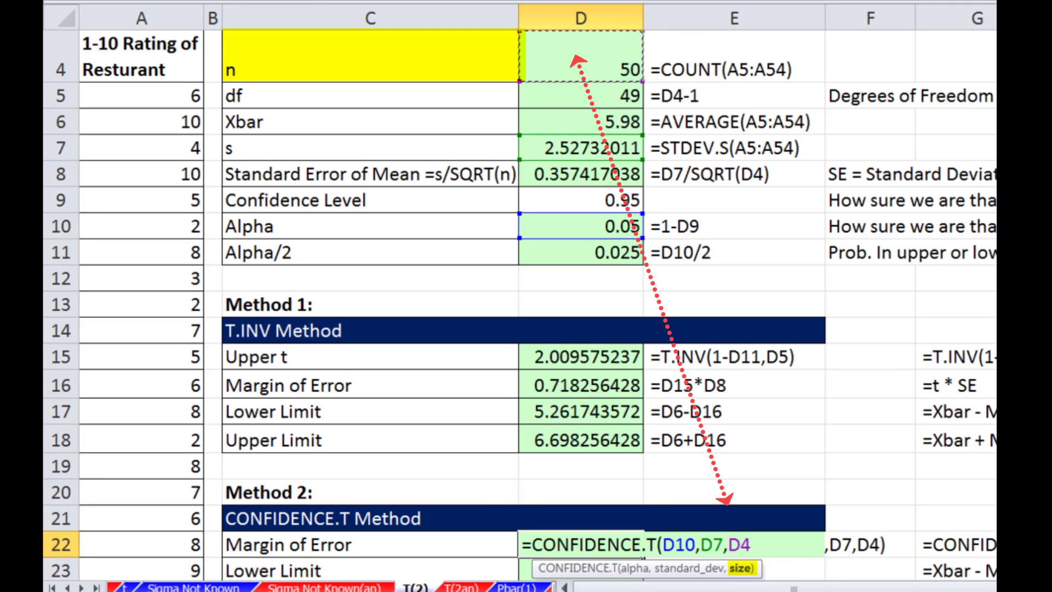
{"action": "scroll", "coordinate": [790, 488], "scroll_direction": "down", "scroll_amount": 1}
{"action": "key", "text": "Return"}
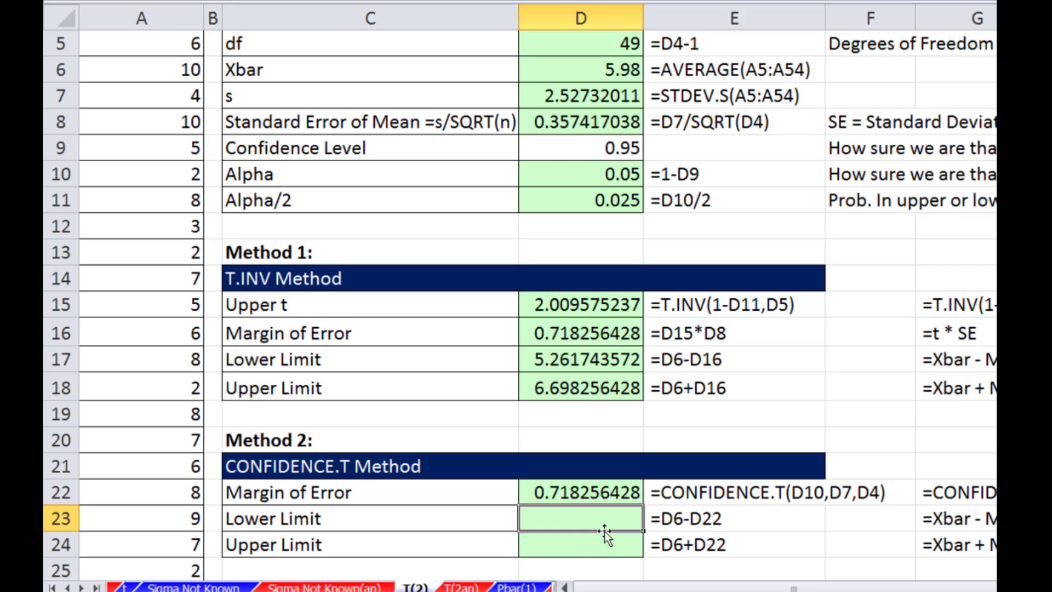
Calculate the Method 2 lower limit in D23 with =D6-D22 and the upper limit in D24 with =D6+D22.
{"action": "type", "text": "="}
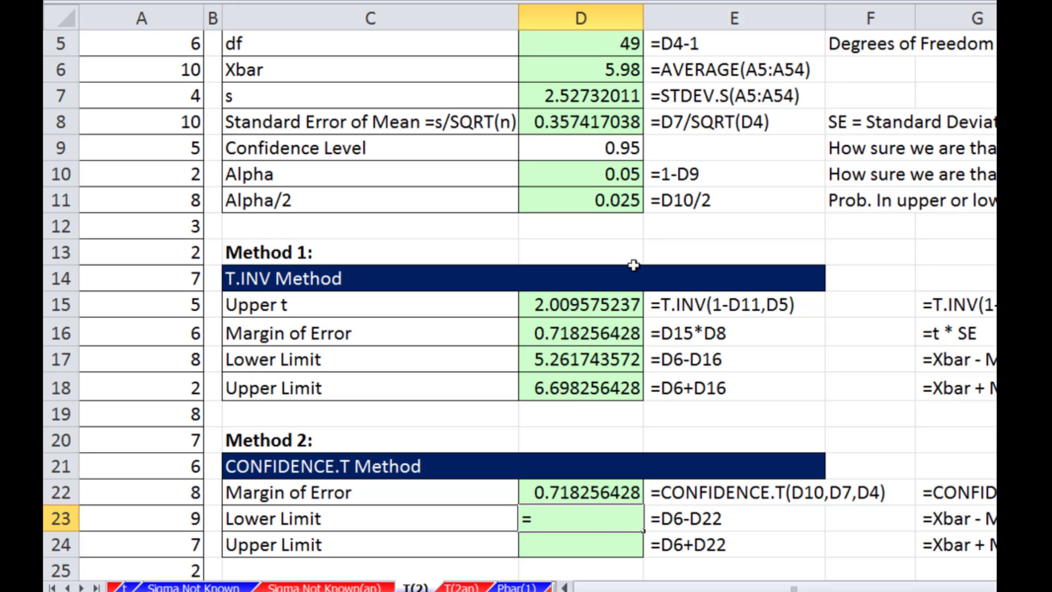
{"action": "left_click", "coordinate": [595, 75]}
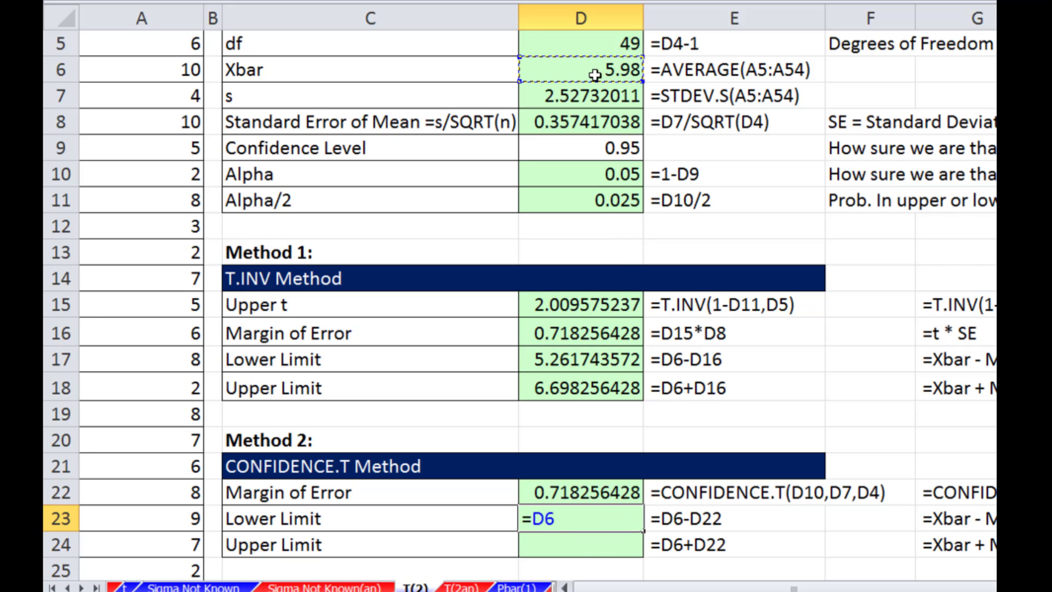
{"action": "type", "text": "-"}
{"action": "left_click", "coordinate": [611, 490]}
{"action": "key", "text": "Return"}
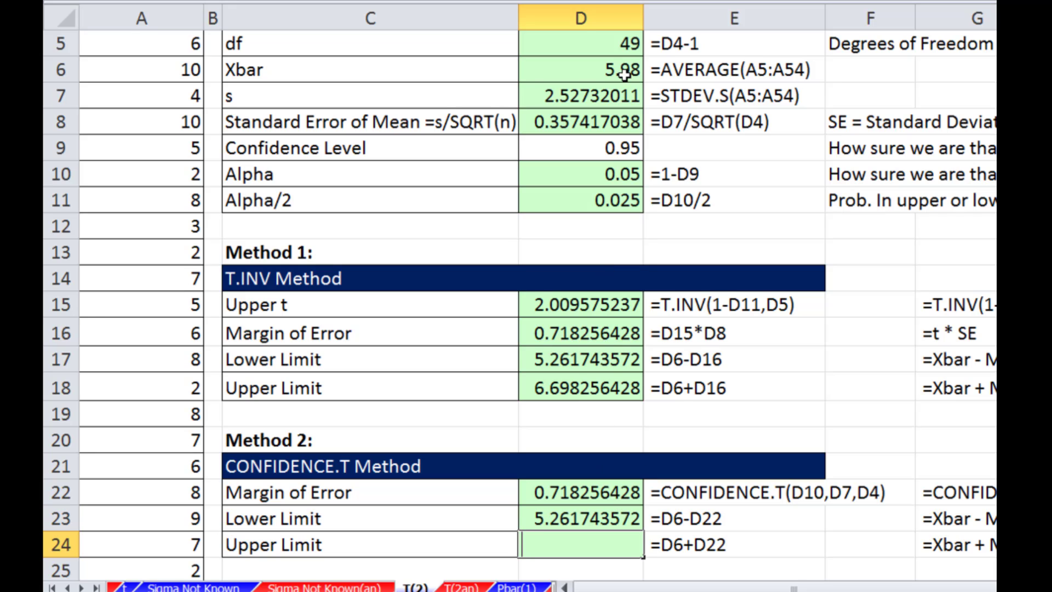
{"action": "type", "text": "="}
{"action": "left_click", "coordinate": [617, 65]}
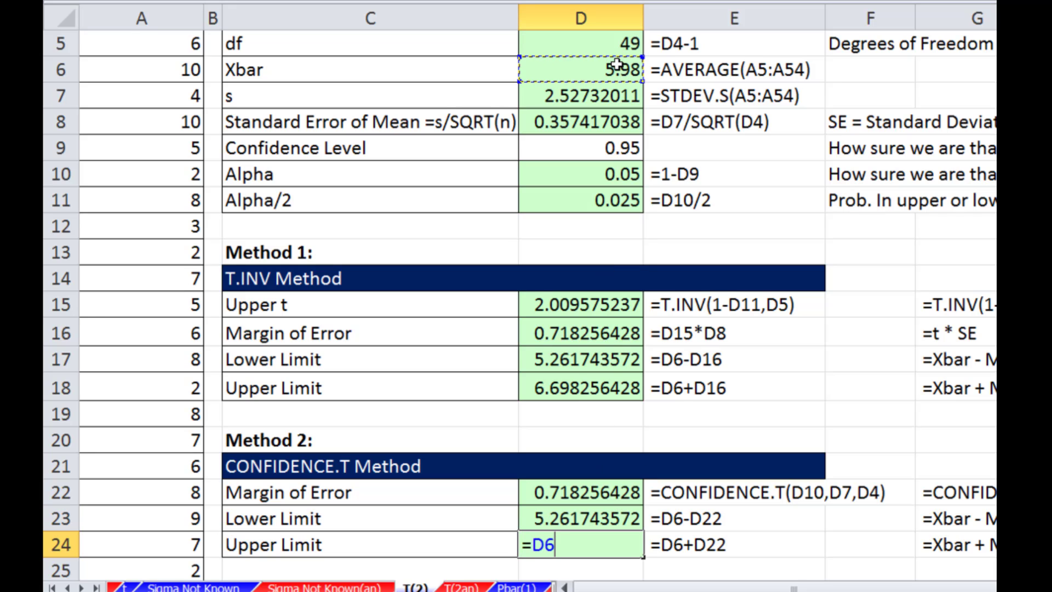
{"action": "type", "text": "+"}
{"action": "left_click", "coordinate": [608, 494]}
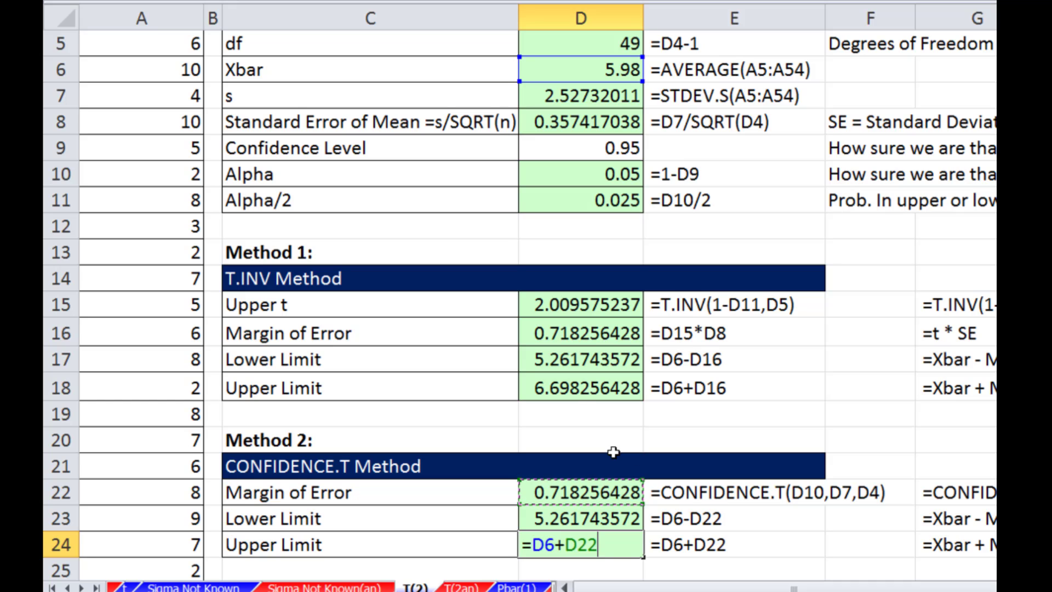
{"action": "key", "text": "Return"}
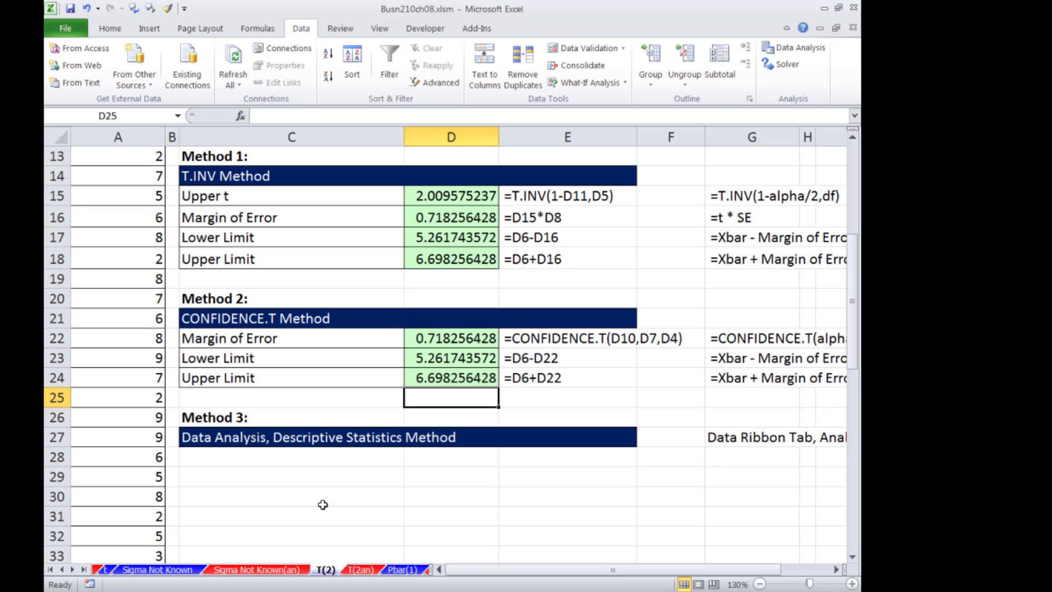
Start the Descriptive Statistics analysis tool for Method 3 and set its input range to the ratings with their label, $A$4:$A$54.
{"action": "left_click", "coordinate": [329, 479]}
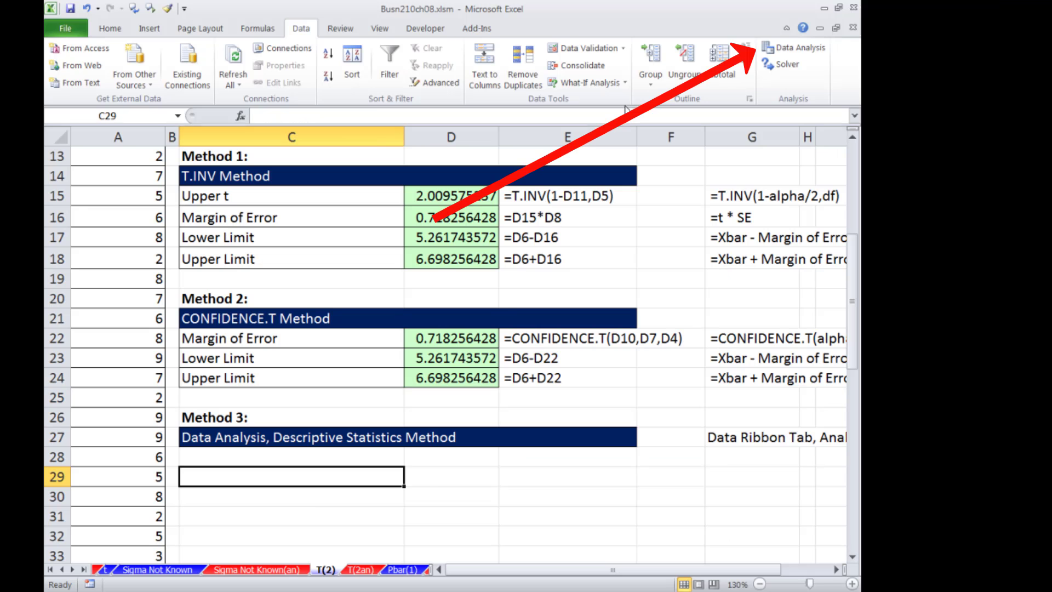
{"action": "left_click", "coordinate": [794, 48]}
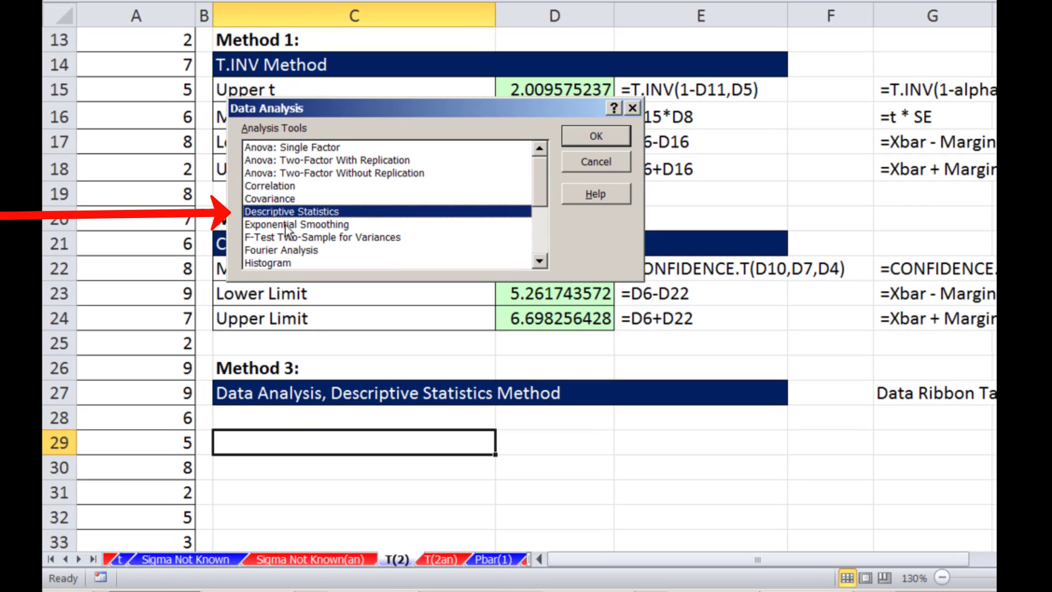
{"action": "left_click", "coordinate": [597, 136]}
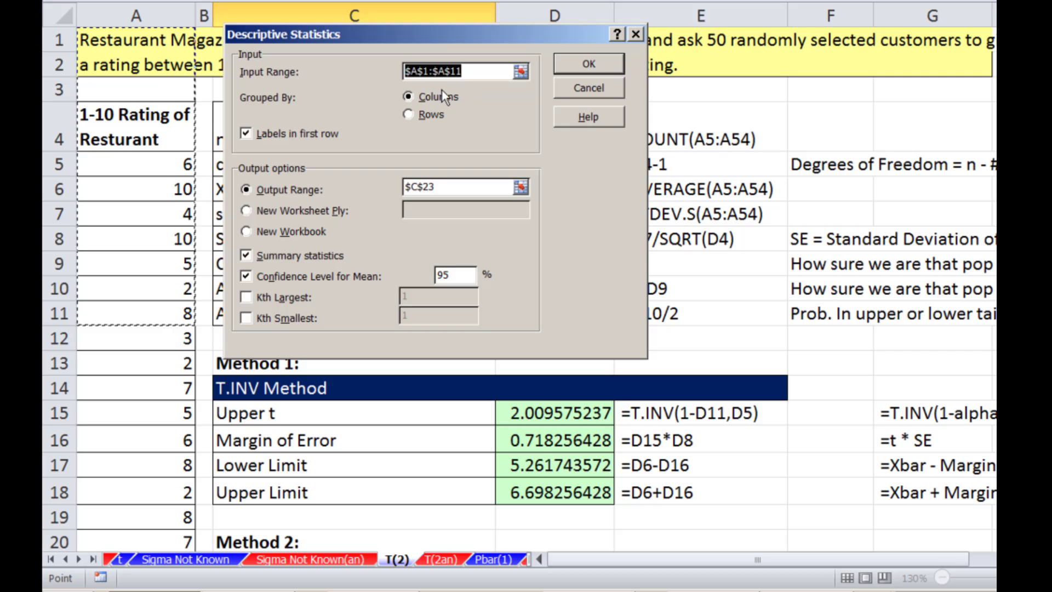
{"action": "left_click", "coordinate": [138, 119]}
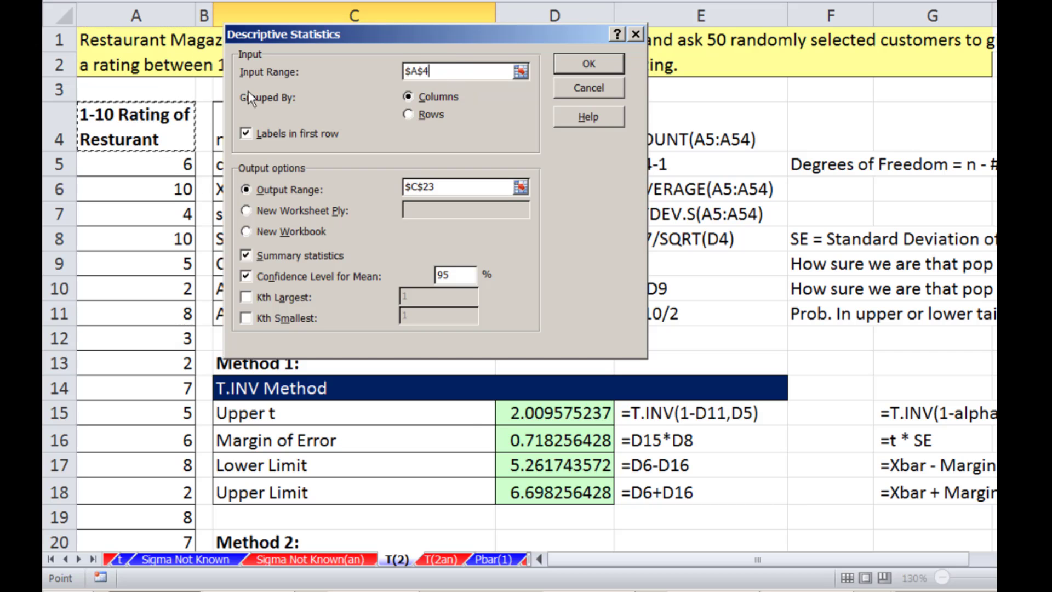
{"action": "key", "text": "ctrl+shift+Down"}
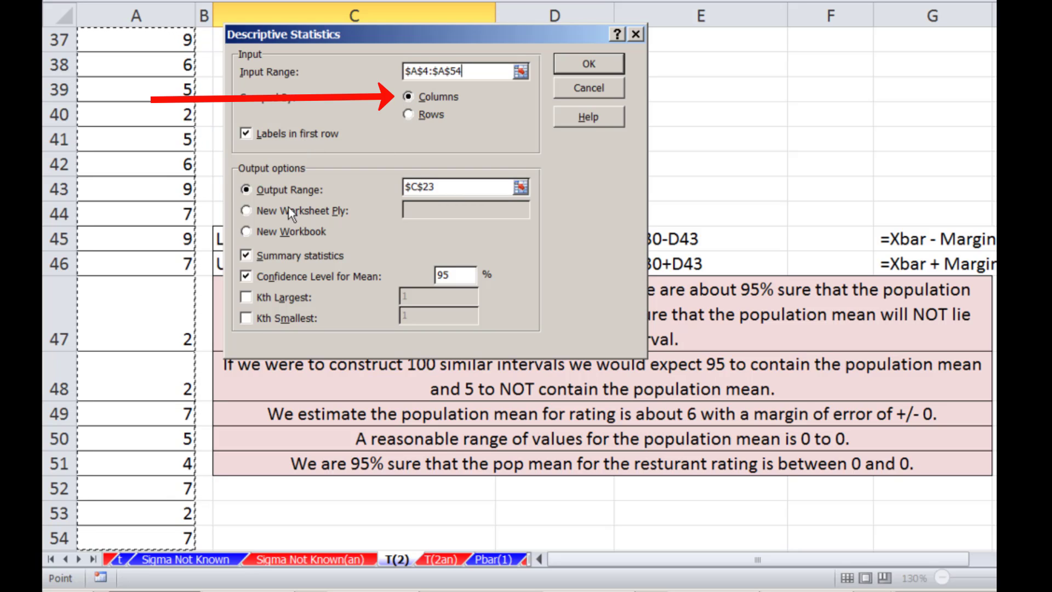
Set the Descriptive Statistics output range to $C$29 and generate the summary statistics with the 95% confidence level for the mean.
{"action": "left_click", "coordinate": [427, 193]}
{"action": "left_click_drag", "start_coordinate": [438, 187], "coordinate": [367, 192]}
{"action": "left_click", "coordinate": [460, 187]}
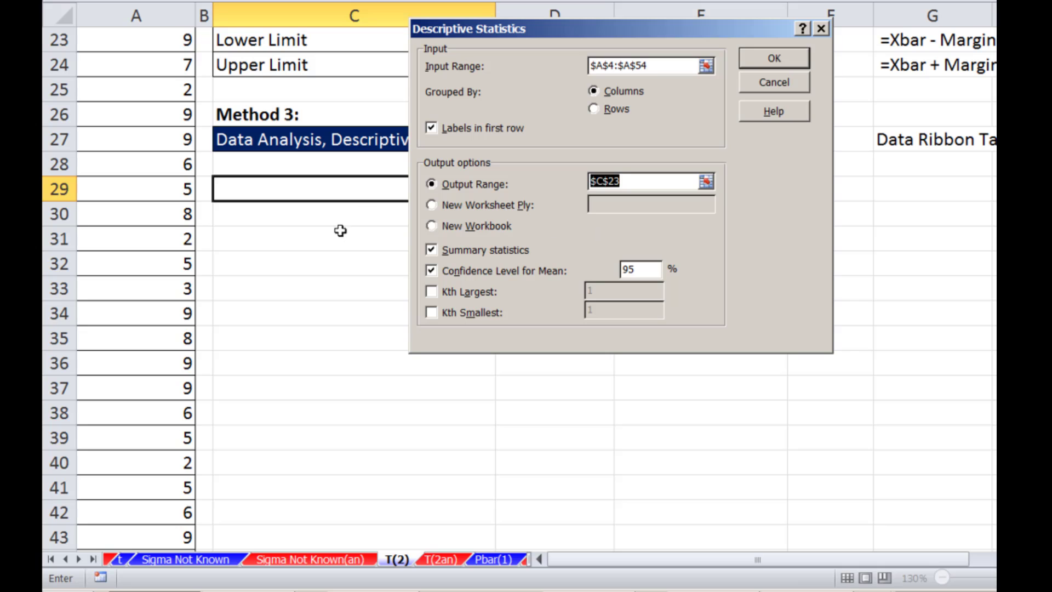
{"action": "left_click", "coordinate": [290, 189]}
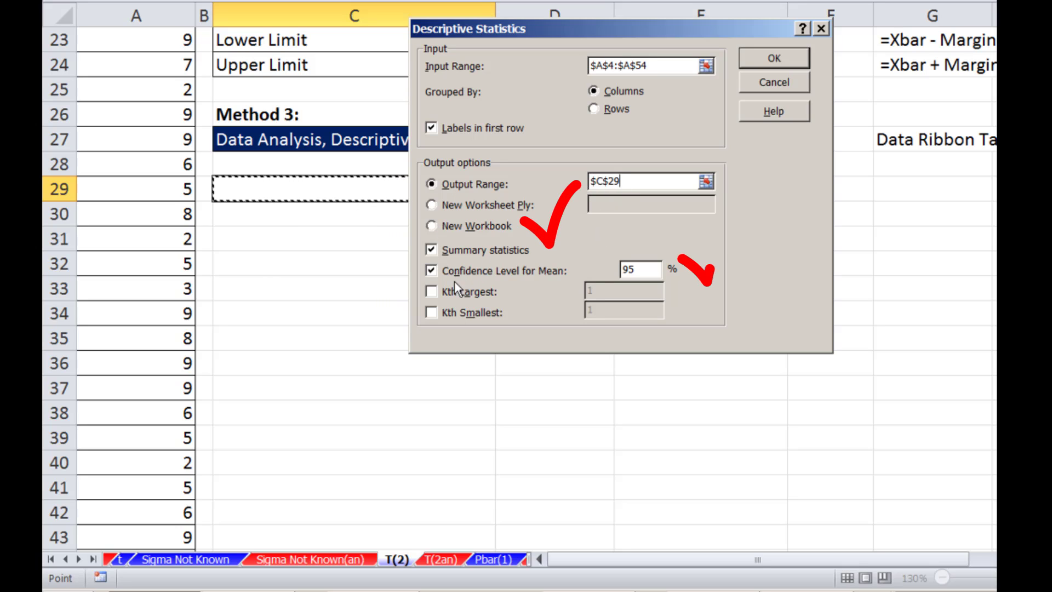
{"action": "left_click", "coordinate": [764, 61]}
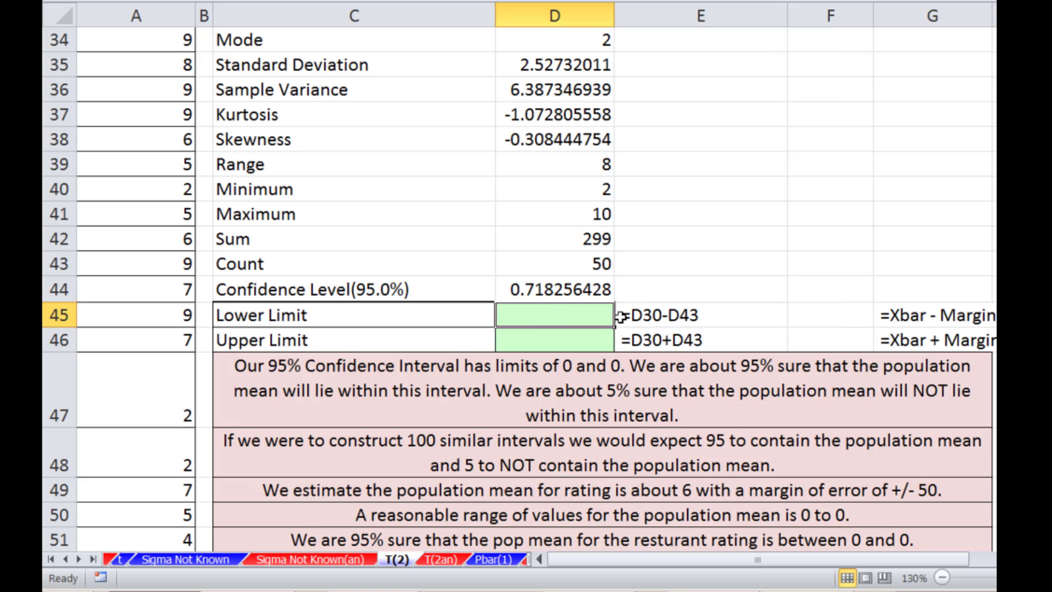
Calculate the Method 3 lower limit in D45 as the mean minus the confidence level margin with =D31-D44.
{"action": "type", "text": "="}
{"action": "key", "text": "Up"}
{"action": "key", "text": "Up"}
{"action": "key", "text": "Up"}
{"action": "key", "text": "Up"}
{"action": "key", "text": "Up"}
{"action": "key", "text": "Up"}
{"action": "key", "text": "Up"}
{"action": "key", "text": "Up"}
{"action": "key", "text": "Up"}
{"action": "key", "text": "Up"}
{"action": "key", "text": "Up"}
{"action": "key", "text": "Up"}
{"action": "key", "text": "Up"}
{"action": "key", "text": "Up"}
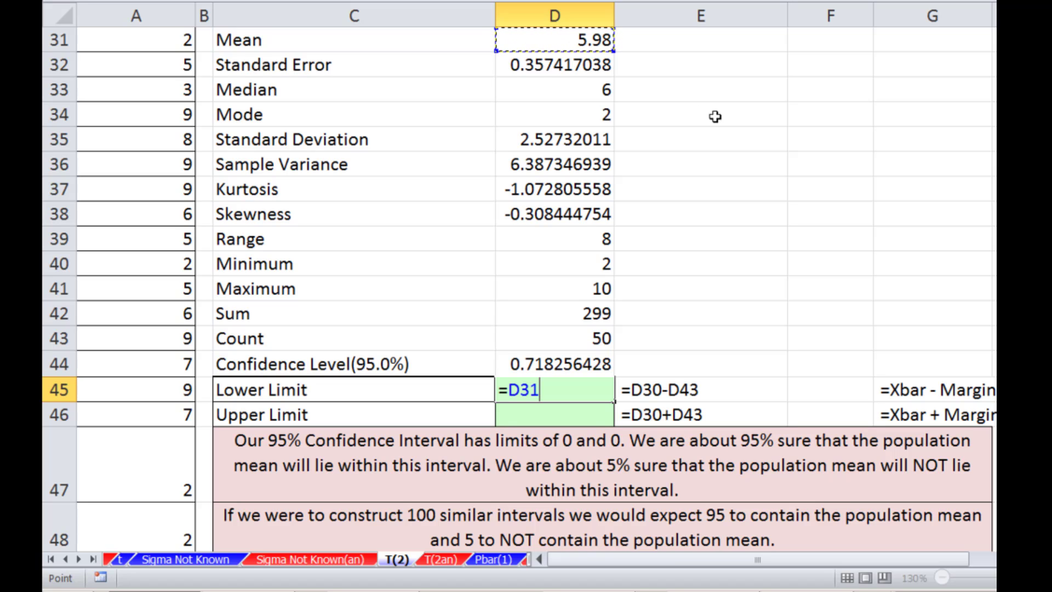
{"action": "type", "text": "-"}
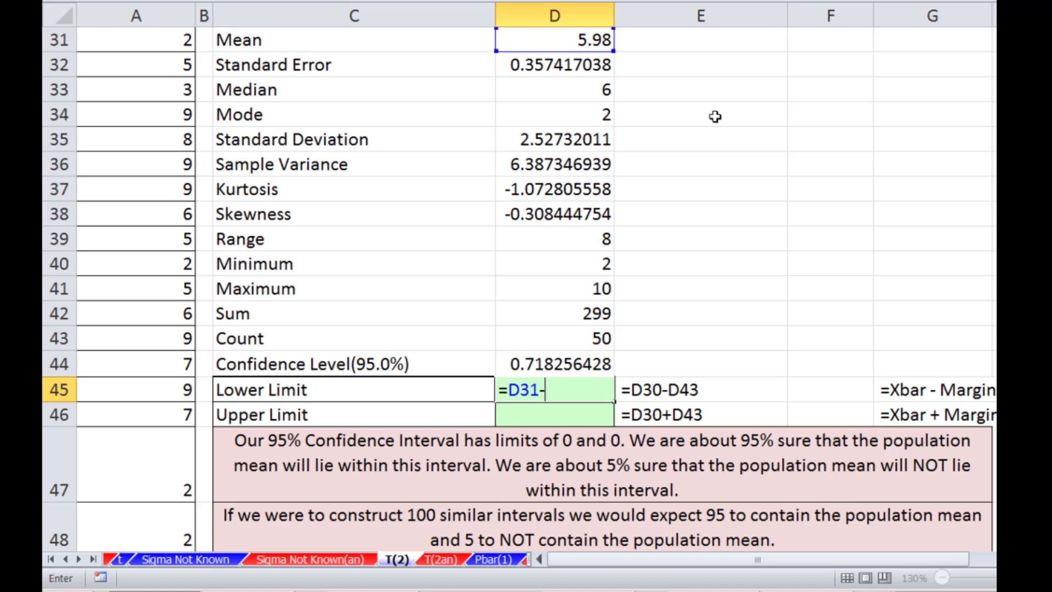
{"action": "left_click", "coordinate": [566, 370]}
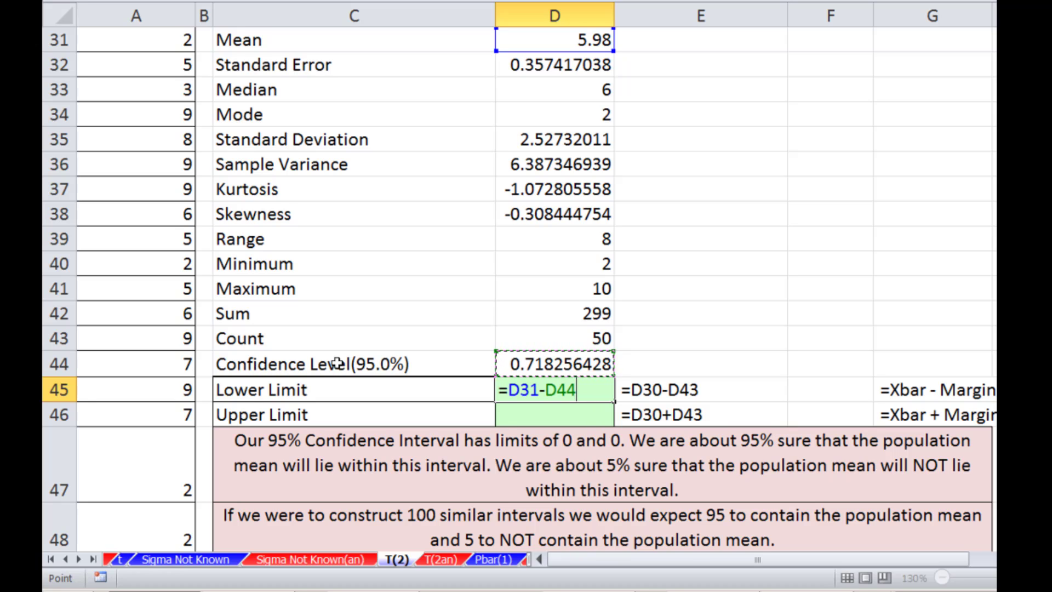
{"action": "key", "text": "Return"}
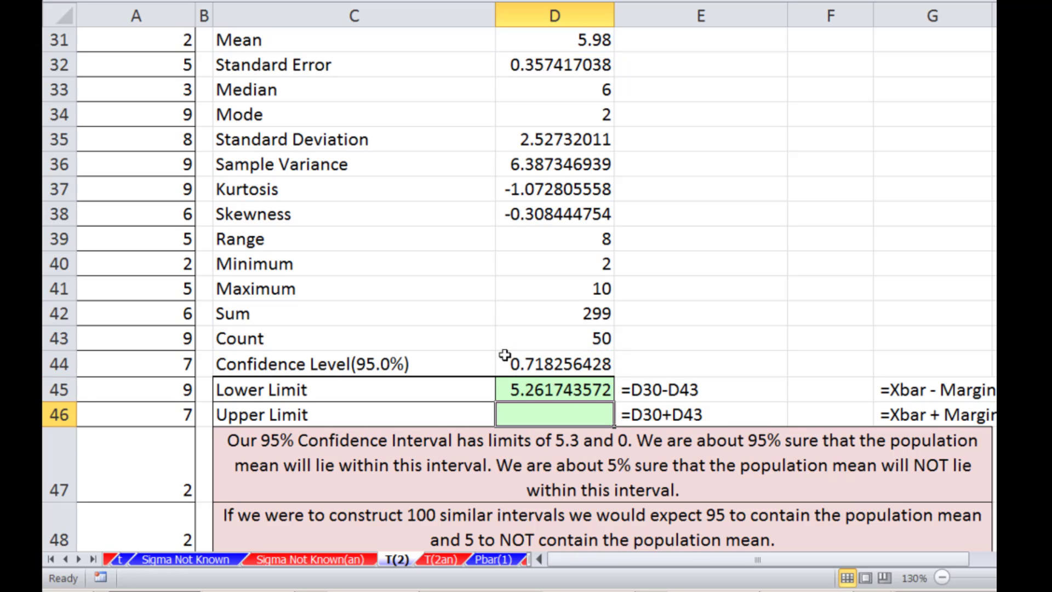
Enter the Method 3 upper limit formula =D31+D45 in D46.
{"action": "type", "text": "="}
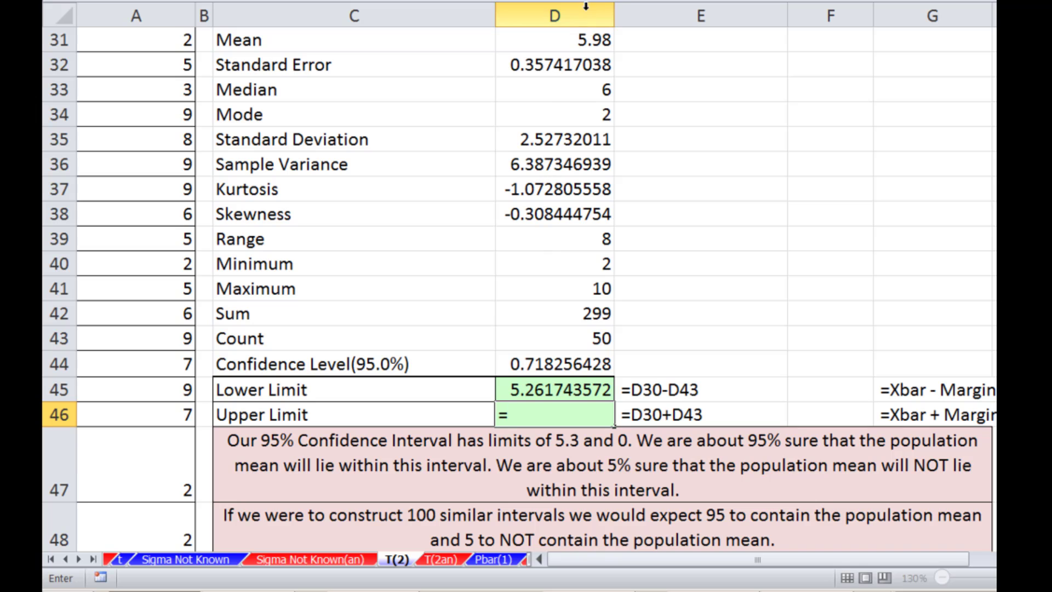
{"action": "left_click", "coordinate": [581, 41]}
{"action": "type", "text": "+"}
{"action": "left_click", "coordinate": [592, 390]}
{"action": "key", "text": "Return"}
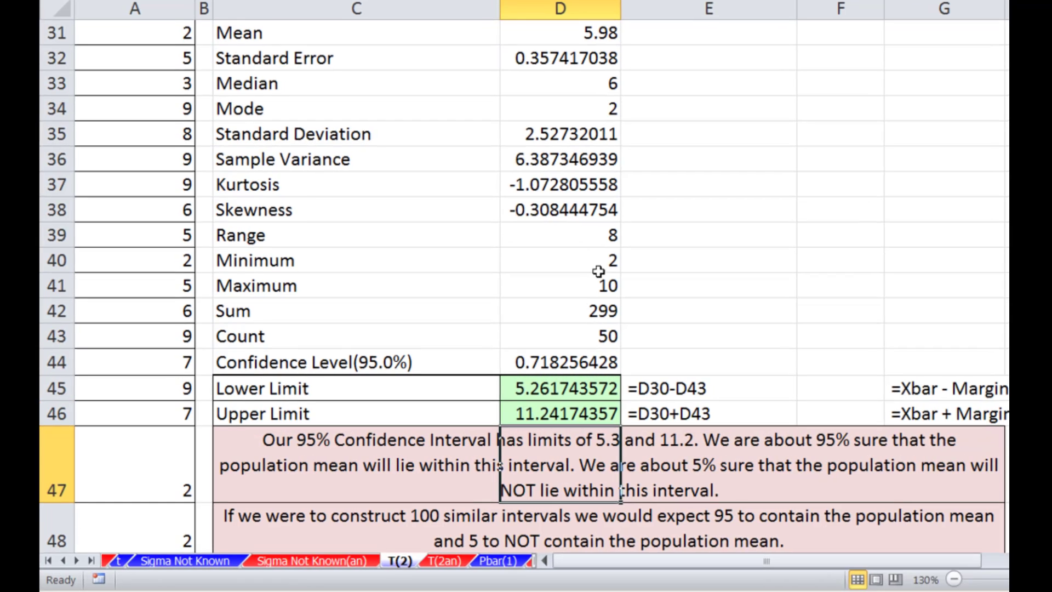
{"action": "scroll", "coordinate": [893, 356], "scroll_direction": "down", "scroll_amount": 3}
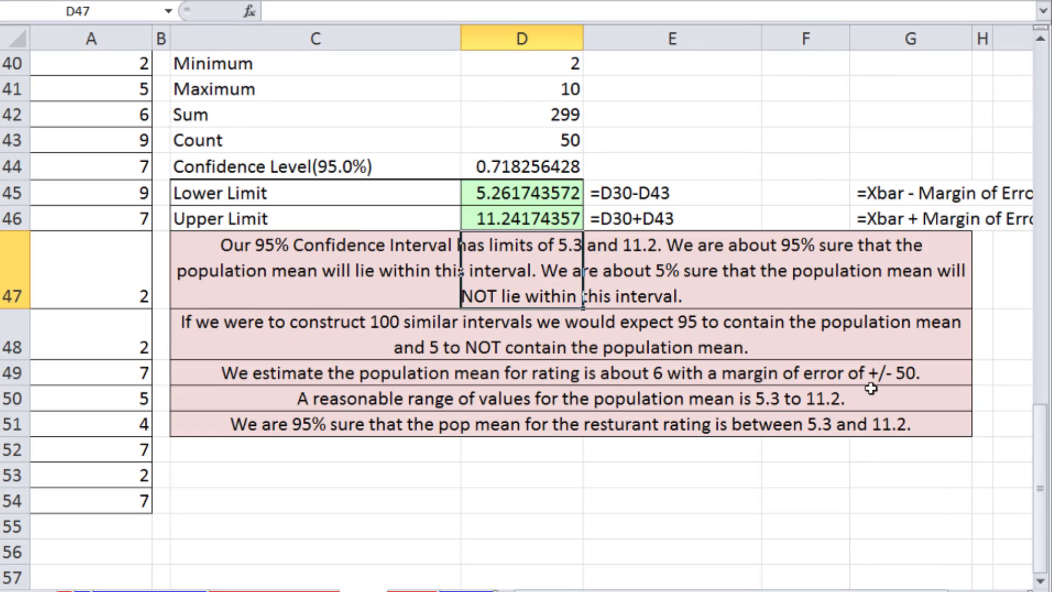
{"action": "left_click", "coordinate": [810, 497]}
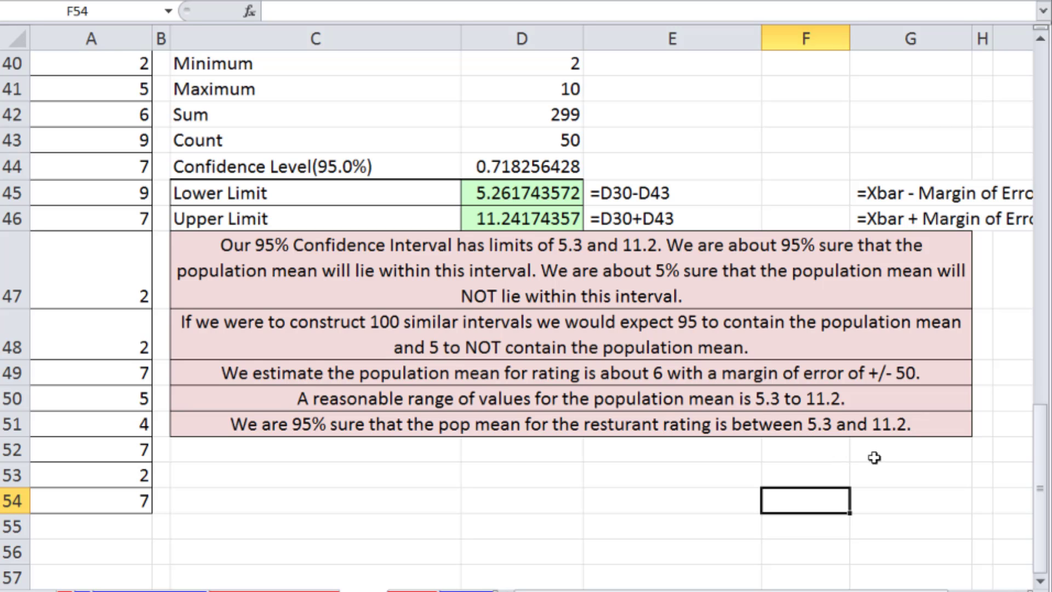
Correct the Method 3 upper limit formula in D46 to =D31+D44 by replacing its second reference, and review the interval conclusions.
{"action": "scroll", "coordinate": [724, 447], "scroll_direction": "up", "scroll_amount": 3}
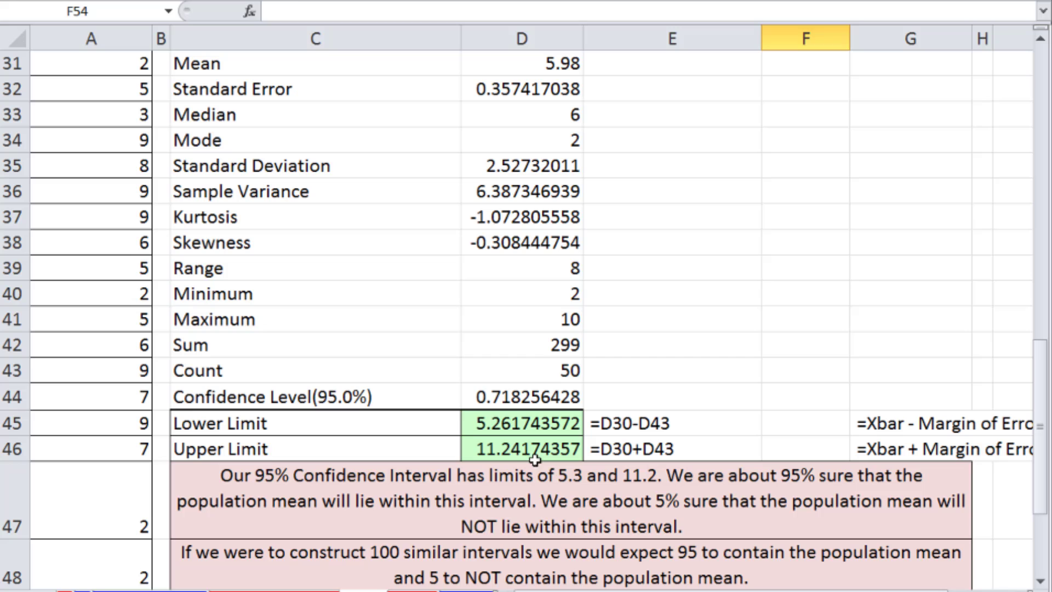
{"action": "left_click", "coordinate": [535, 459]}
{"action": "double_click", "coordinate": [560, 444]}
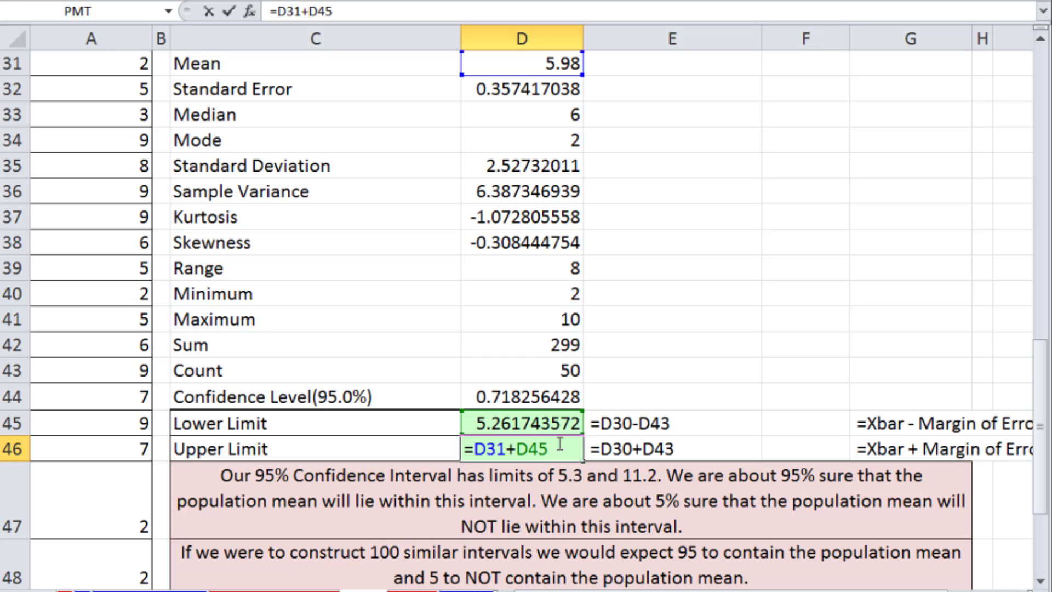
{"action": "double_click", "coordinate": [536, 449]}
{"action": "type", "text": "D44"}
{"action": "key", "text": "Return"}
{"action": "scroll", "coordinate": [938, 555], "scroll_direction": "down", "scroll_amount": 2}
{"action": "left_click", "coordinate": [939, 554]}
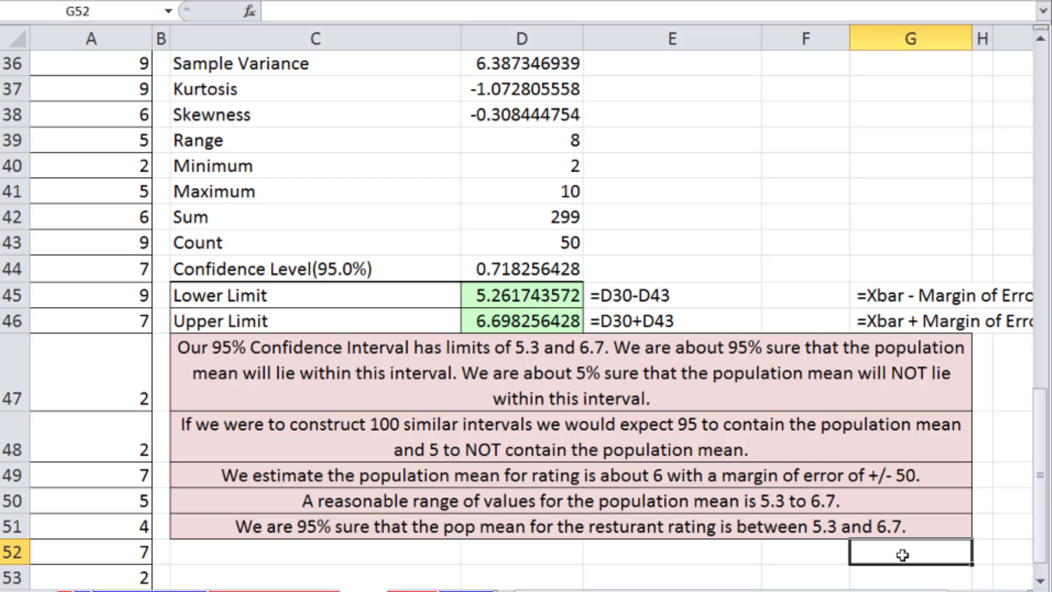
{"action": "scroll", "coordinate": [932, 433], "scroll_direction": "up", "scroll_amount": 9}
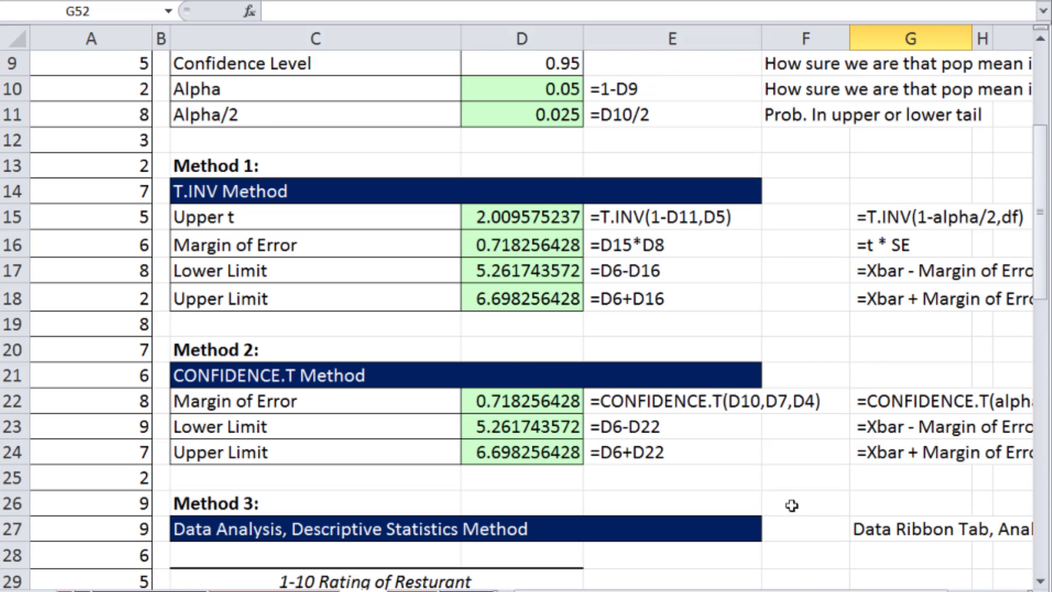